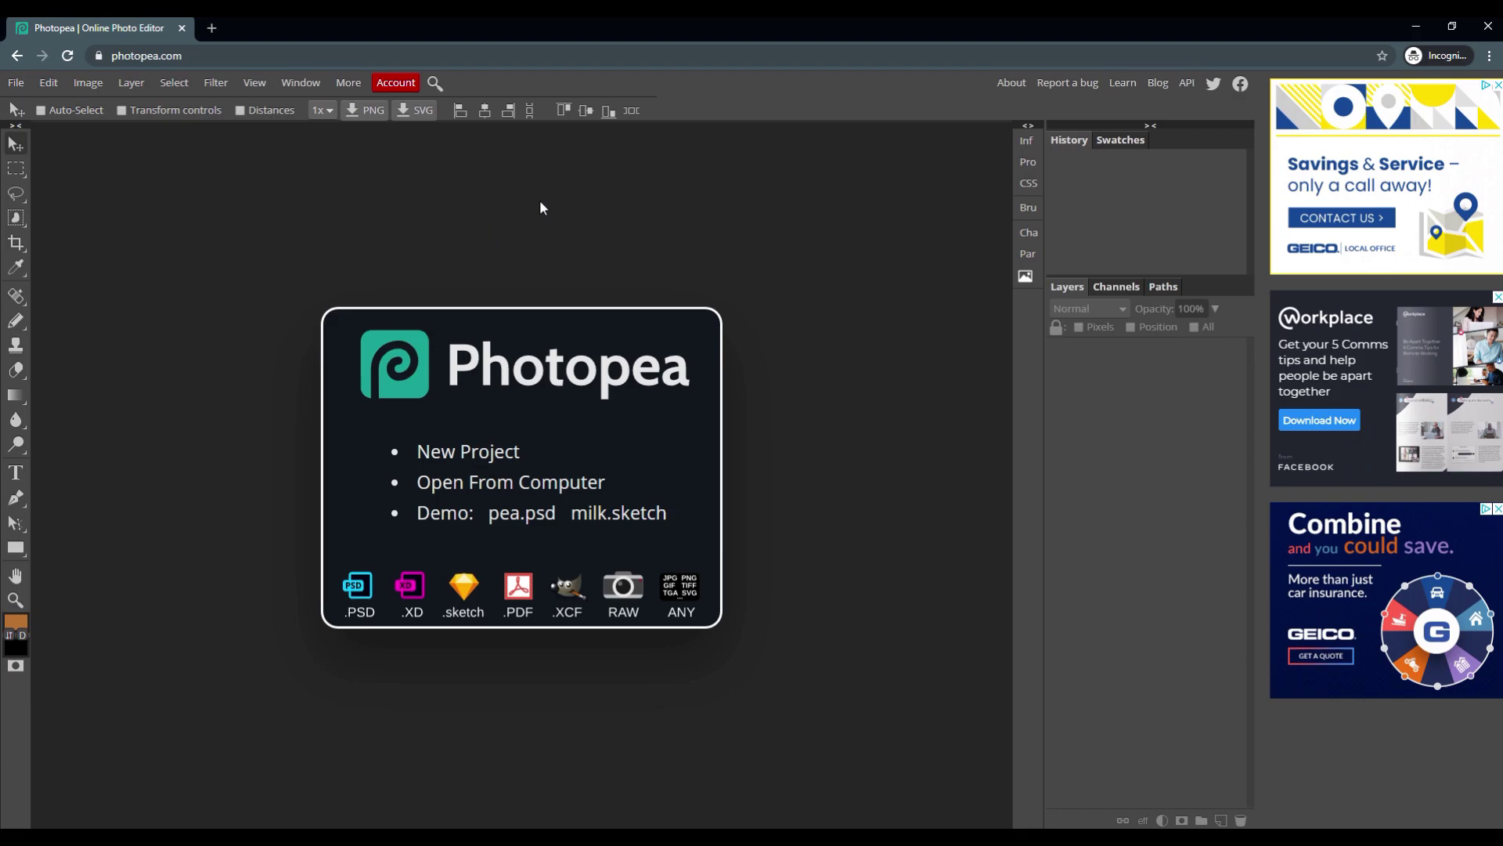
Create a new 60 × 60 px project named Copper at 72 DPI with a white background
{"action": "left_click", "coordinate": [16, 86]}
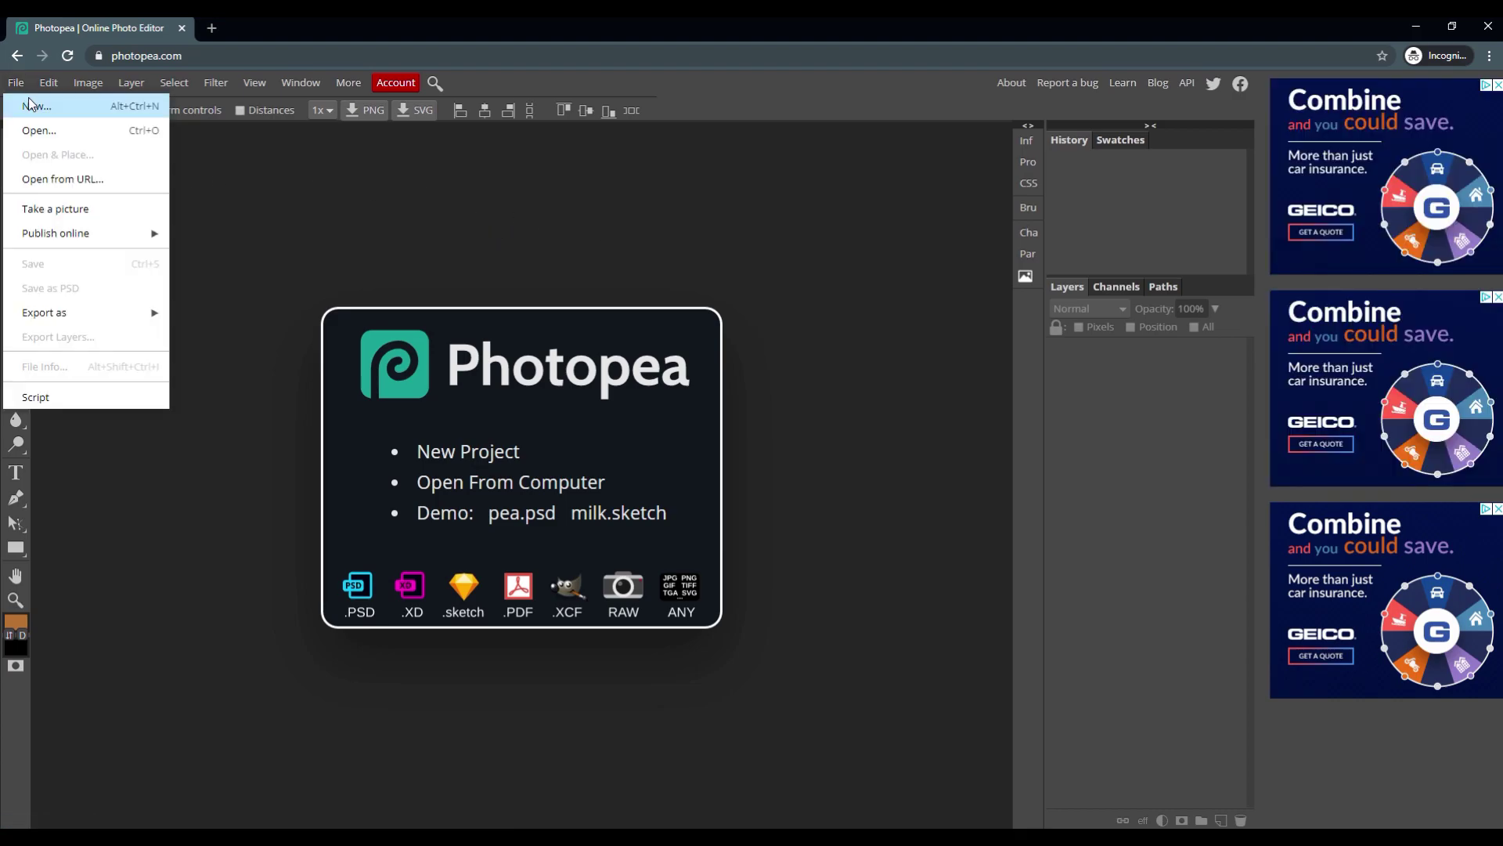
{"action": "key", "text": "Return"}
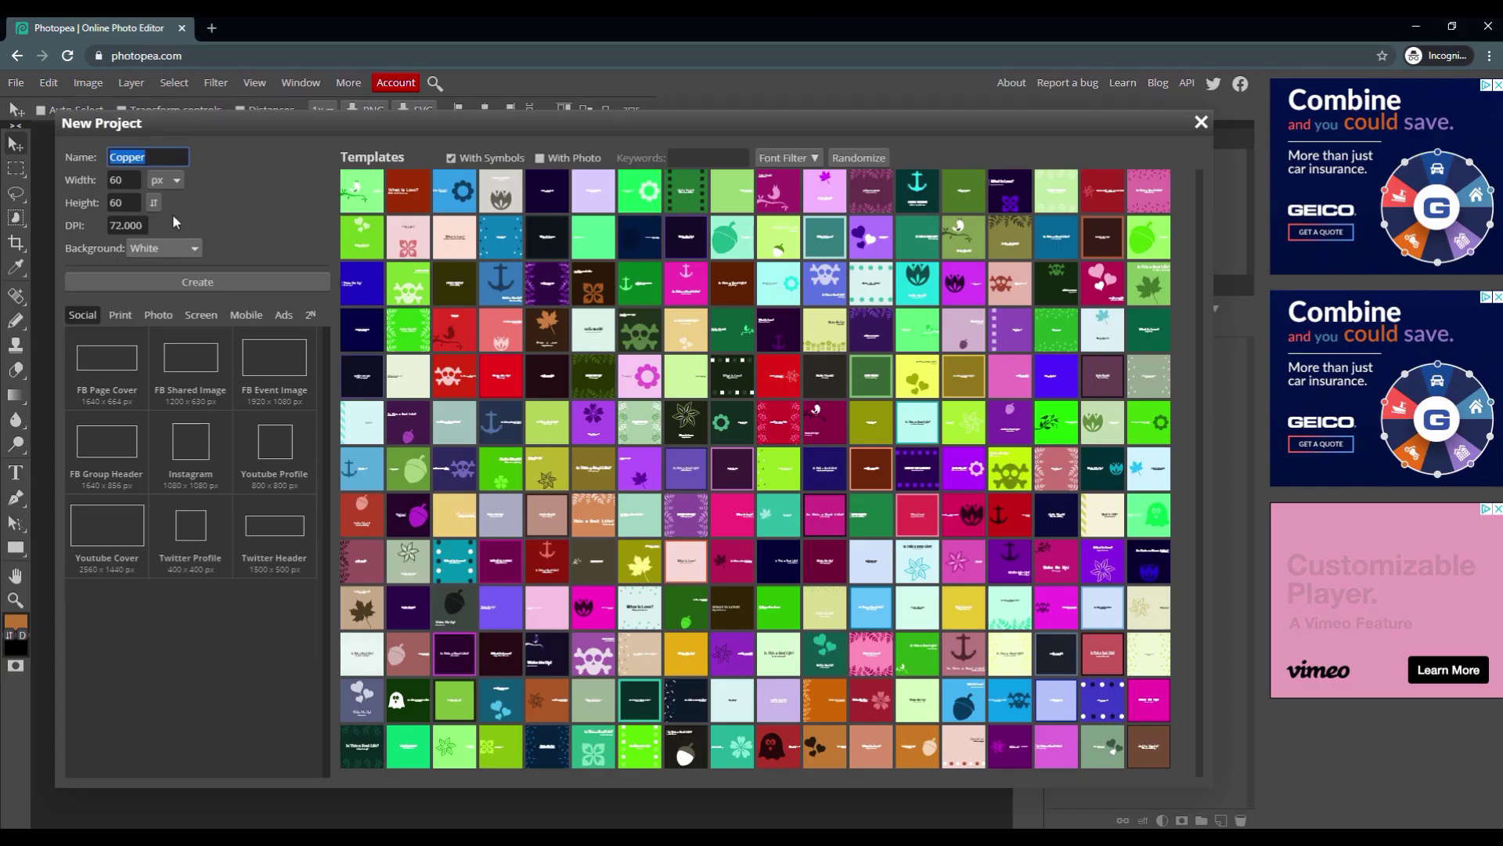
{"action": "left_click", "coordinate": [176, 280]}
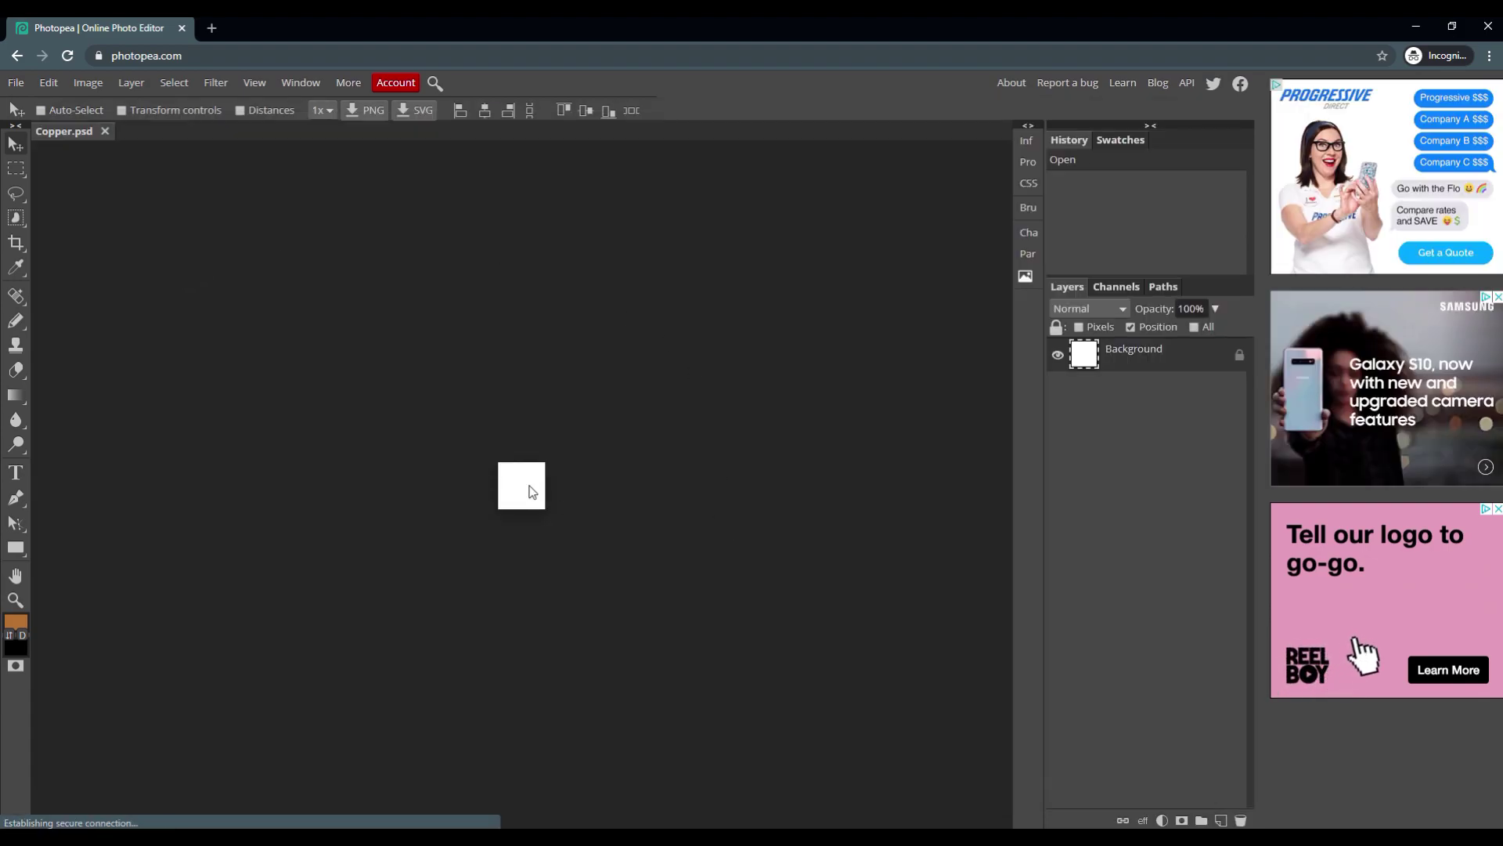
Add a new empty layer and delete the white Background layer so the canvas is transparent
{"action": "scroll", "coordinate": [531, 490], "scroll_direction": "up", "scroll_amount": 1}
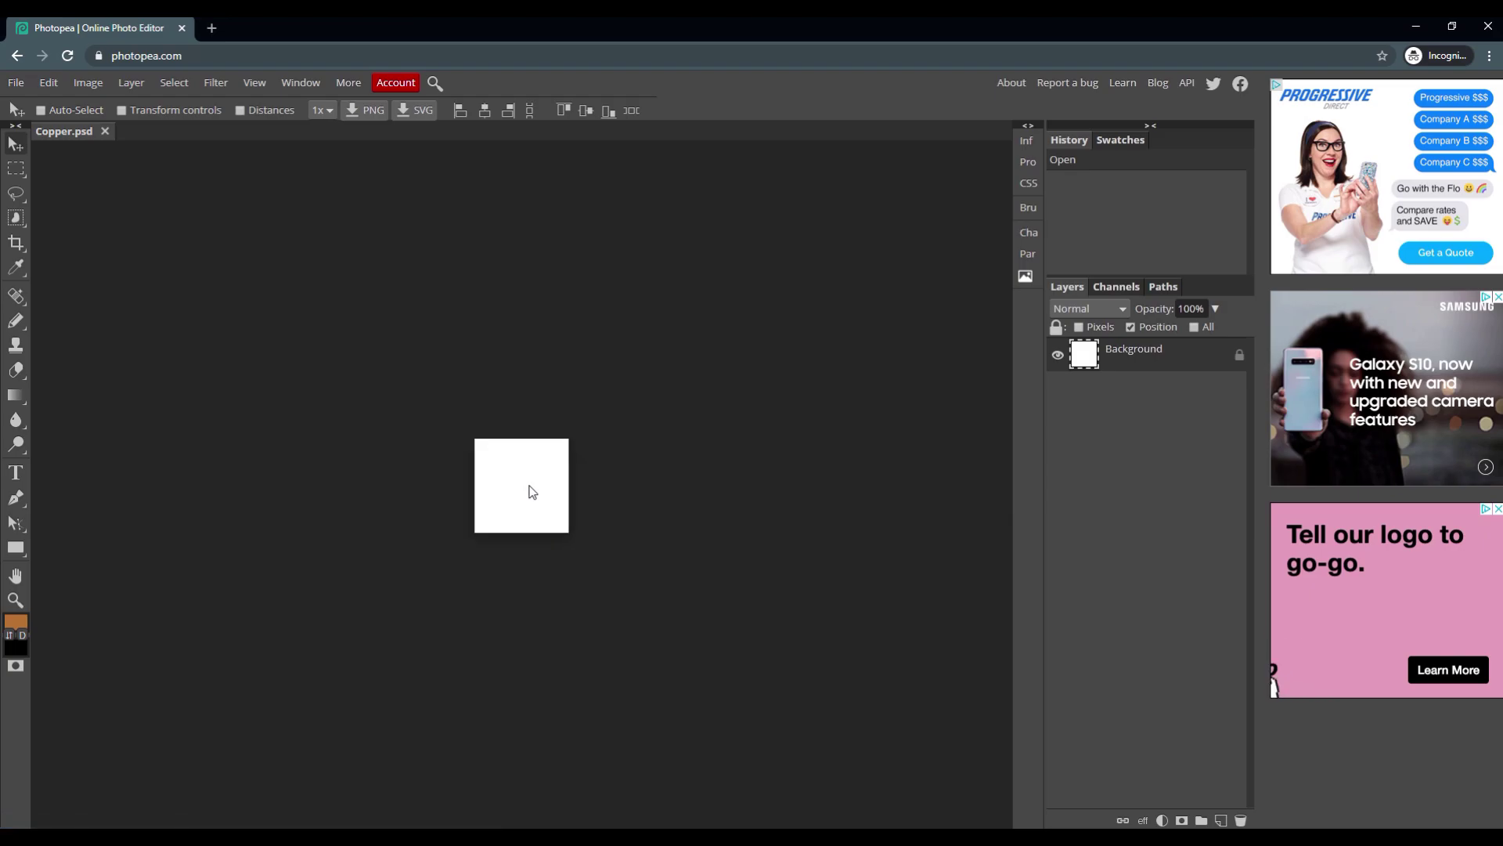
{"action": "scroll", "coordinate": [531, 491], "scroll_direction": "up", "scroll_amount": 2}
{"action": "scroll", "coordinate": [531, 491], "scroll_direction": "up", "scroll_amount": 2}
{"action": "scroll", "coordinate": [532, 490], "scroll_direction": "up", "scroll_amount": 1}
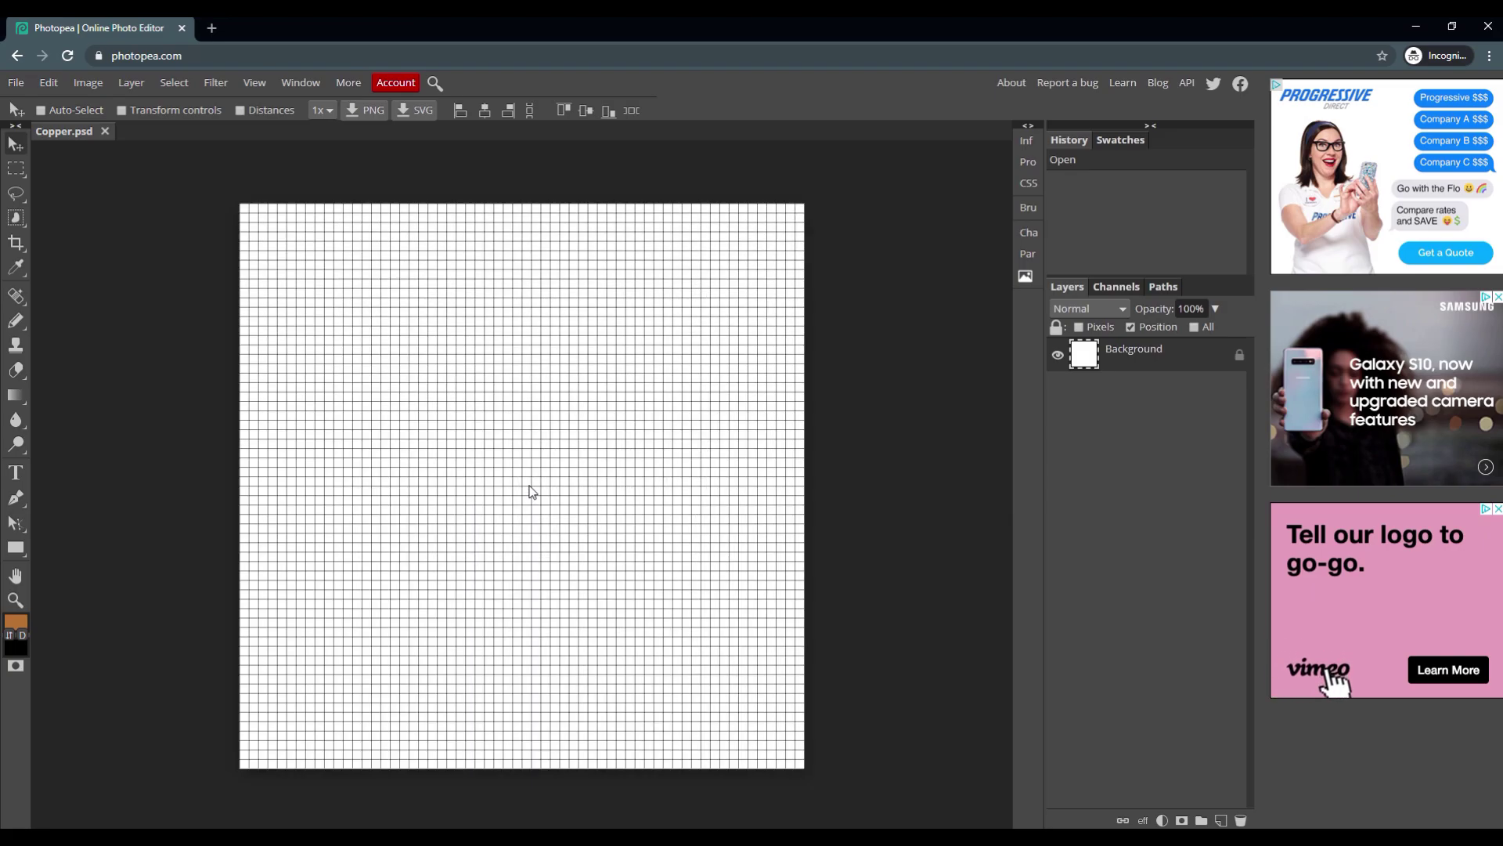
{"action": "left_click", "coordinate": [1221, 820]}
{"action": "left_click", "coordinate": [1135, 398]}
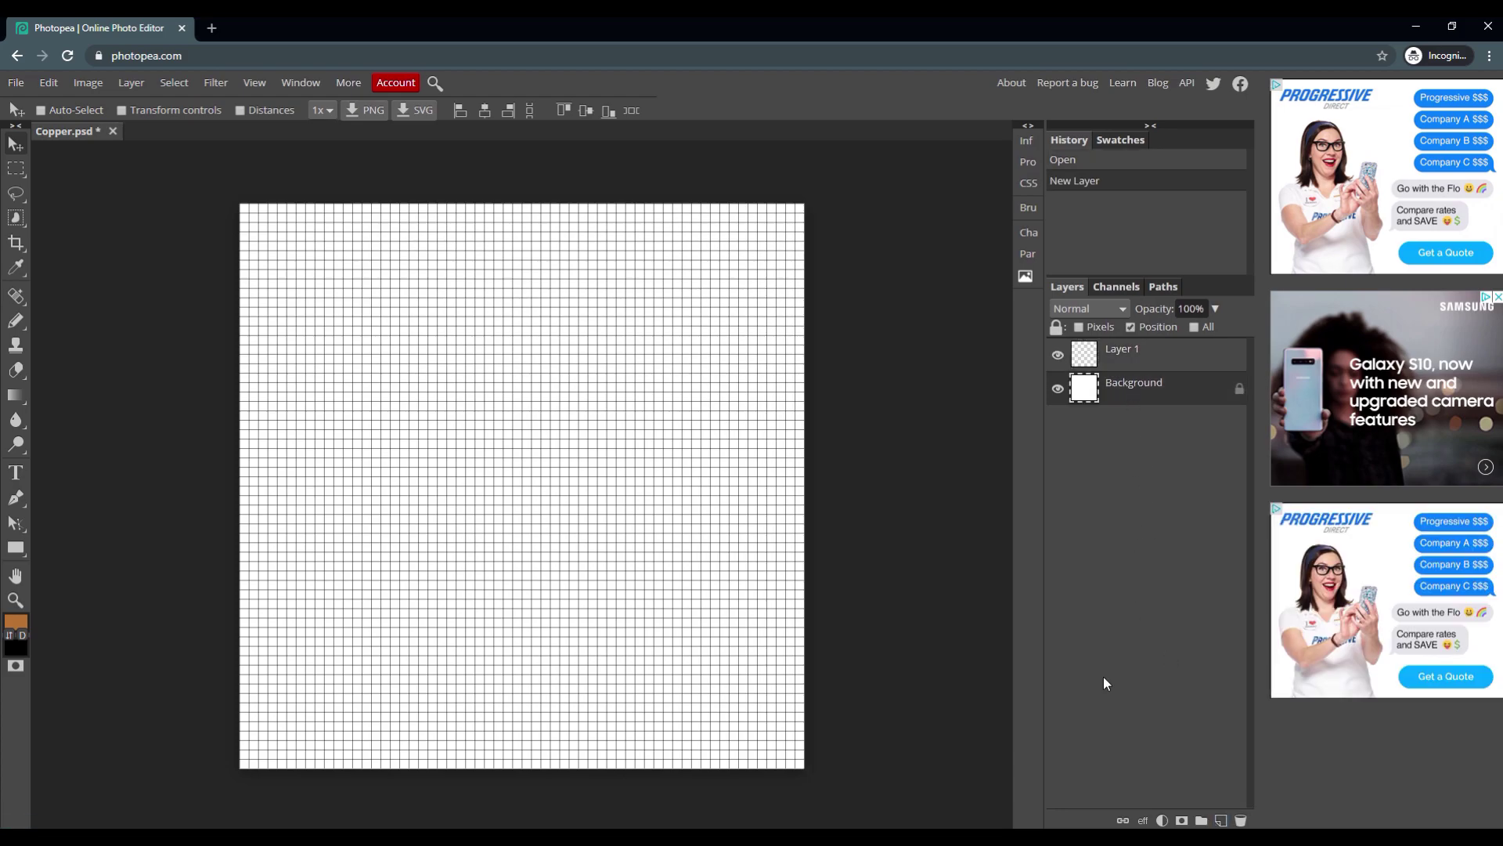
{"action": "key", "text": "Delete"}
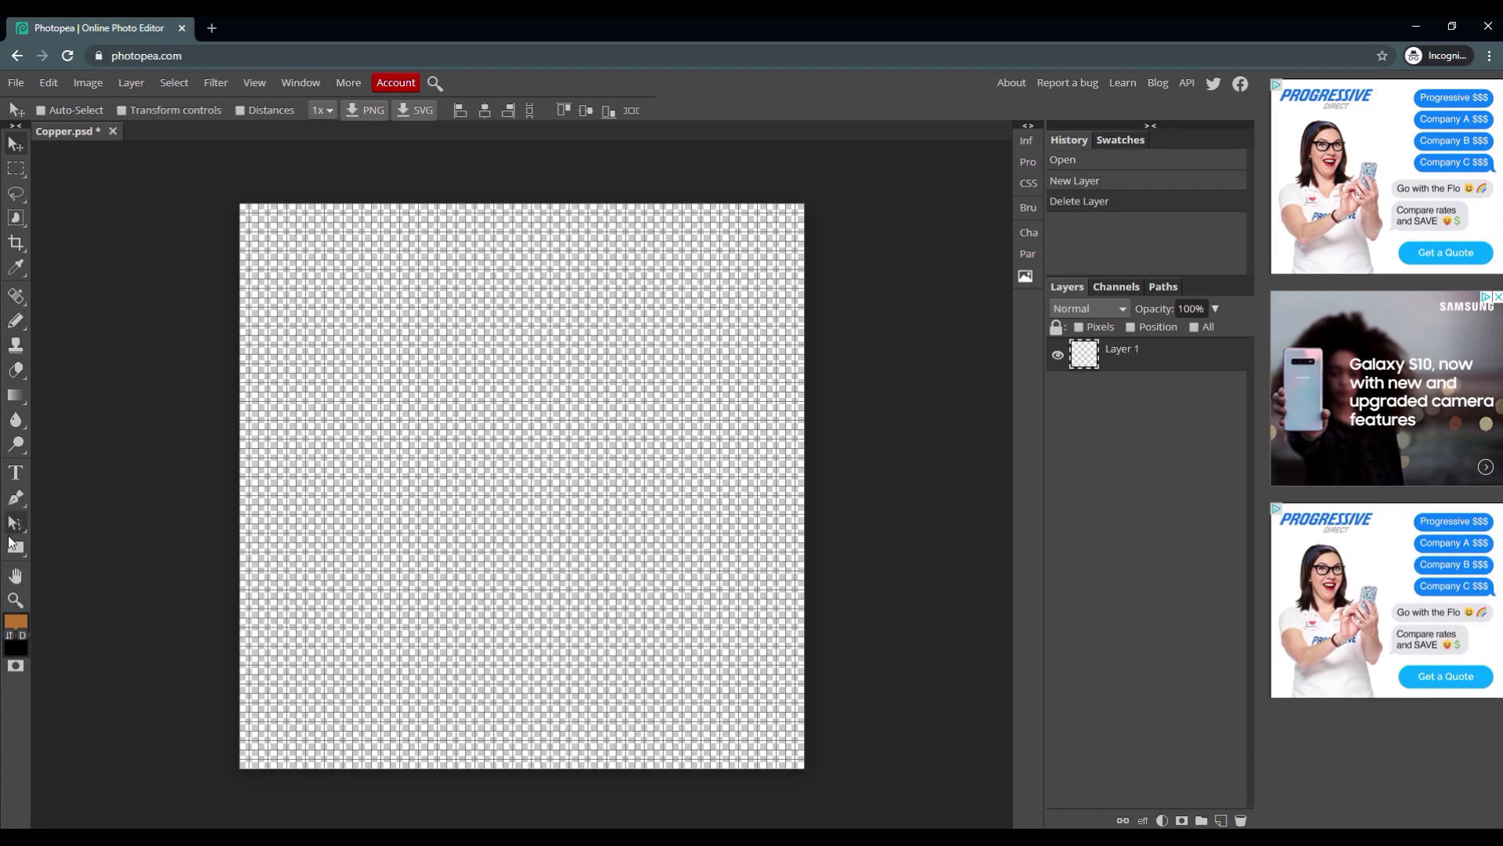
Outline four irregular copper patches with a 1 px Pencil: a large central one and smaller ones at the lower left, lower right and left
{"action": "left_click", "coordinate": [15, 321]}
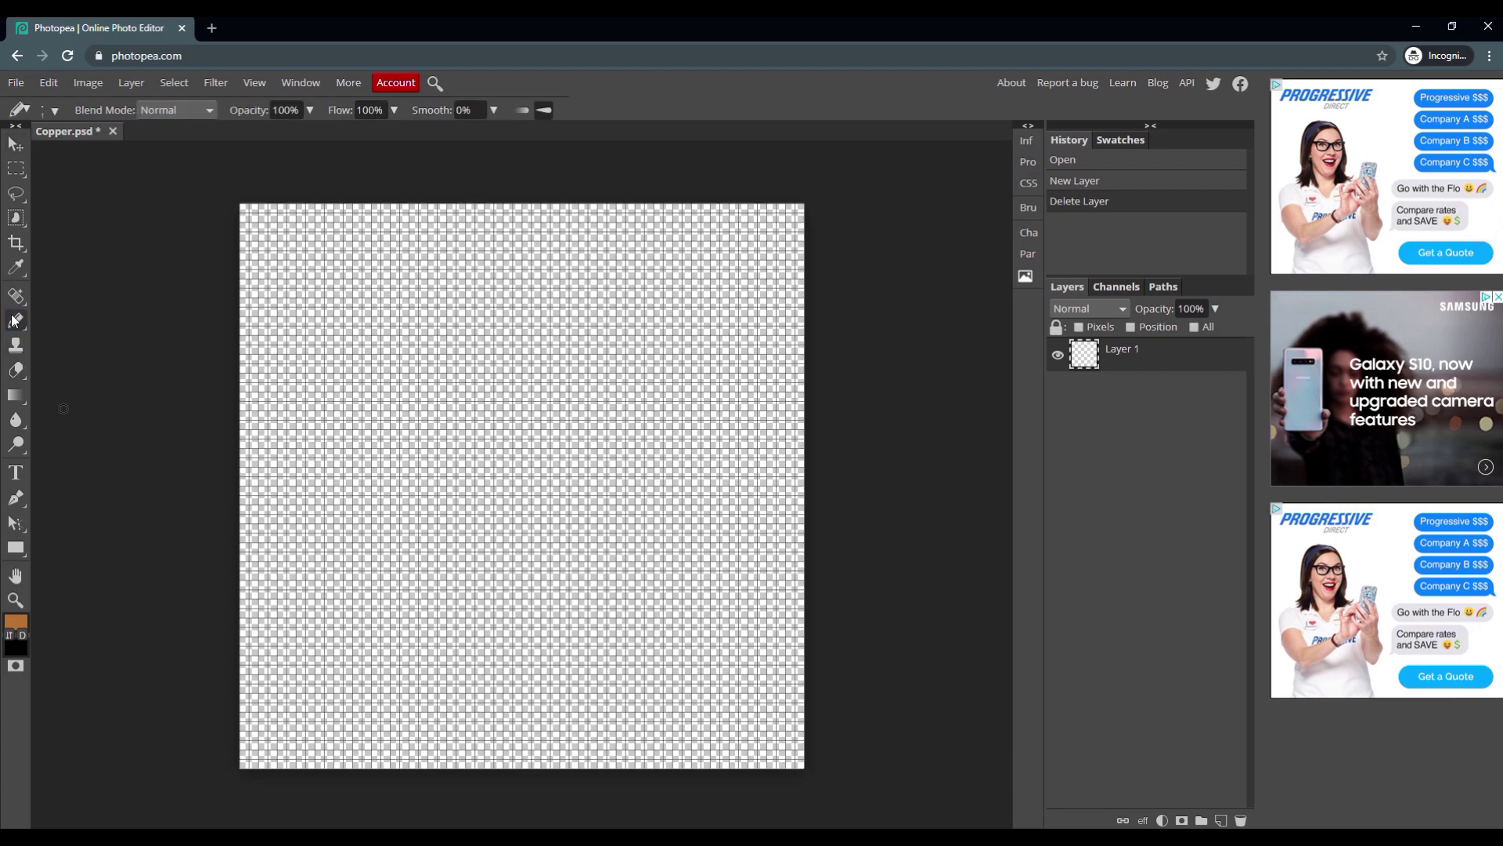
{"action": "left_click", "coordinate": [55, 110]}
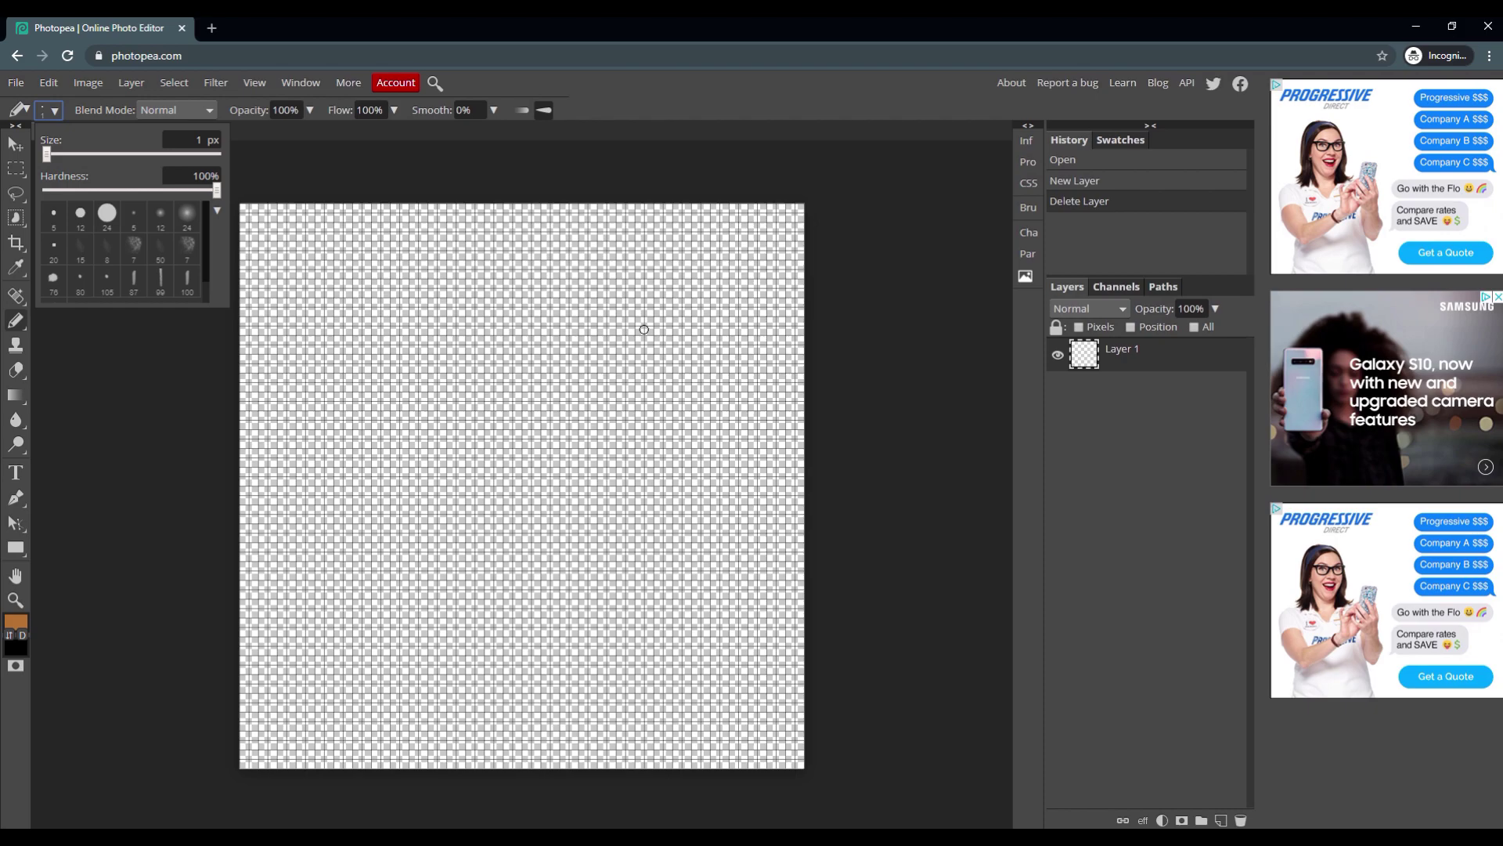
{"action": "left_click", "coordinate": [701, 326]}
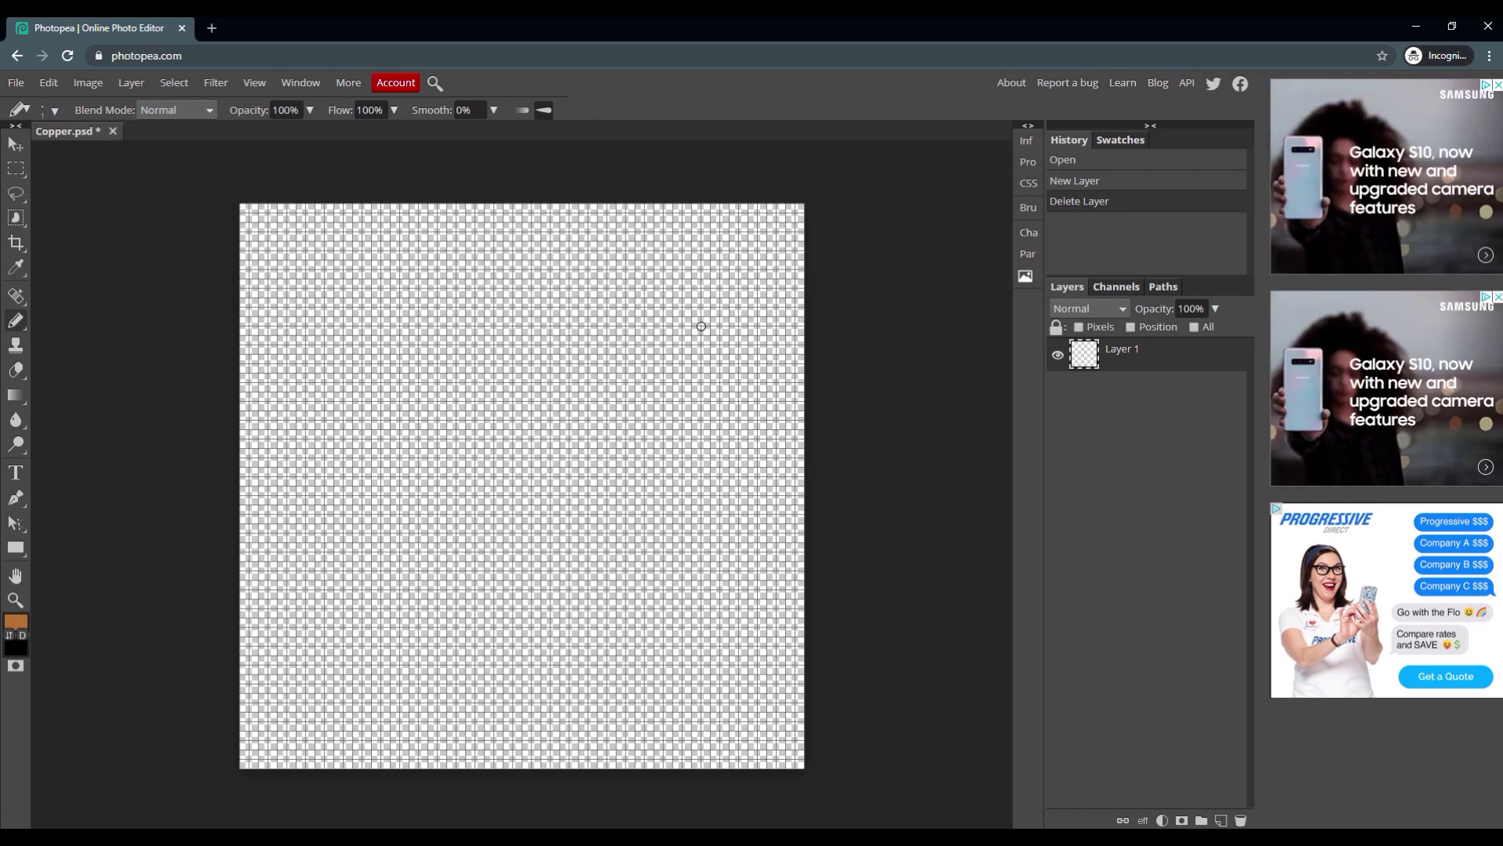
{"action": "mouse_move", "coordinate": [671, 280]}
{"action": "left_mouse_down"}
{"action": "mouse_move", "coordinate": [554, 289]}
{"action": "mouse_move", "coordinate": [631, 326]}
{"action": "mouse_move", "coordinate": [419, 420]}
{"action": "left_mouse_up"}
{"action": "key", "text": "ctrl+z"}
{"action": "left_click_drag", "start_coordinate": [477, 296], "coordinate": [430, 389]}
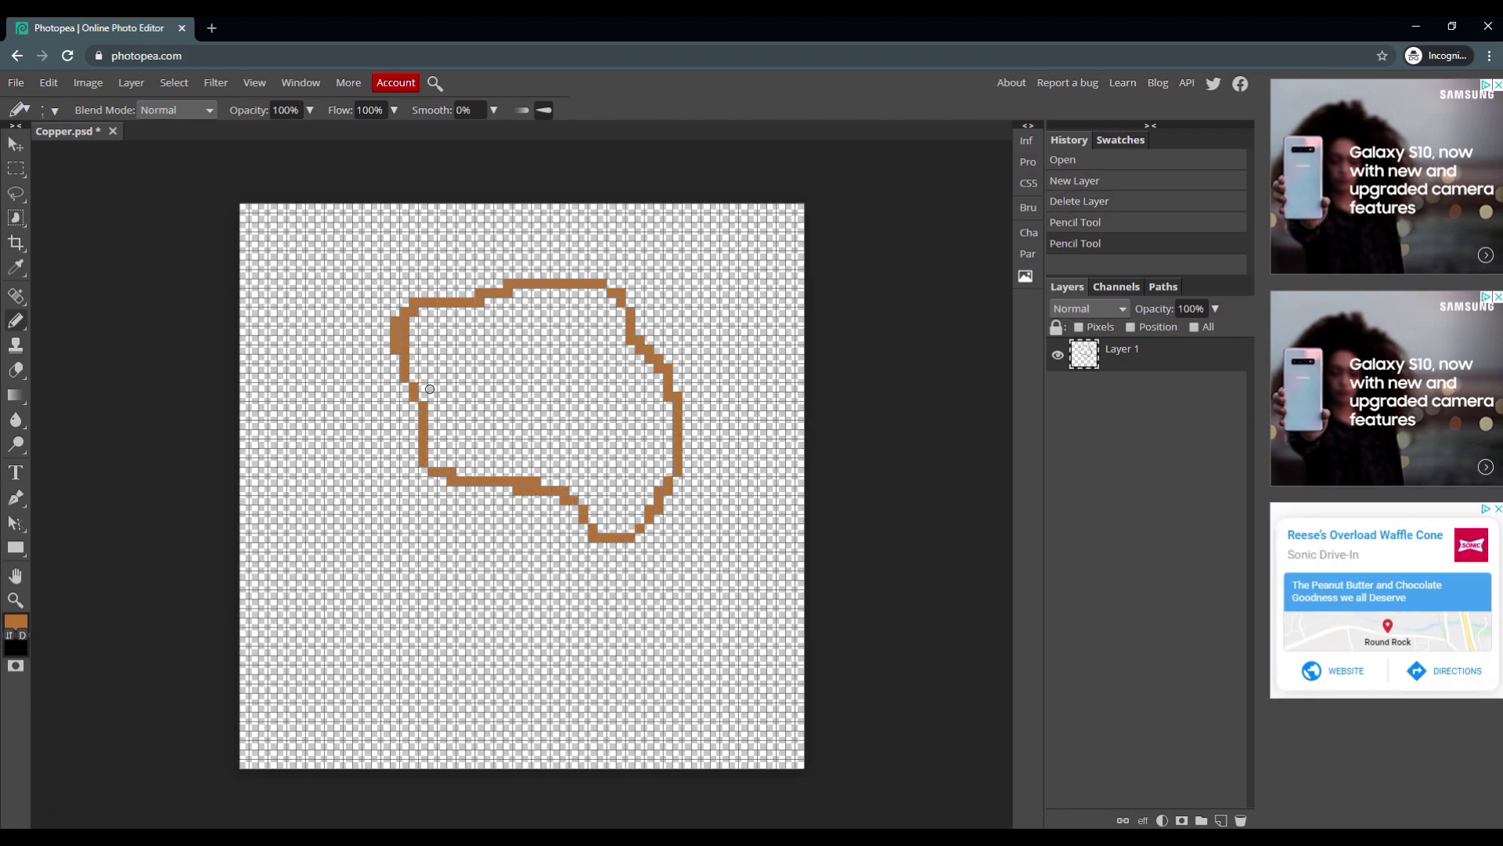
{"action": "mouse_move", "coordinate": [357, 507]}
{"action": "left_mouse_down"}
{"action": "mouse_move", "coordinate": [568, 625]}
{"action": "mouse_move", "coordinate": [309, 540]}
{"action": "mouse_move", "coordinate": [356, 505]}
{"action": "left_mouse_up"}
{"action": "mouse_move", "coordinate": [642, 622]}
{"action": "left_mouse_down"}
{"action": "mouse_move", "coordinate": [691, 656]}
{"action": "mouse_move", "coordinate": [732, 626]}
{"action": "left_mouse_up"}
{"action": "mouse_move", "coordinate": [324, 365]}
{"action": "left_mouse_down"}
{"action": "mouse_move", "coordinate": [352, 376]}
{"action": "mouse_move", "coordinate": [311, 389]}
{"action": "mouse_move", "coordinate": [329, 403]}
{"action": "left_mouse_up"}
Enlarge the Pencil and fill the four outlined patches with solid copper colour
{"action": "left_click", "coordinate": [49, 111]}
{"action": "left_click_drag", "start_coordinate": [59, 134], "coordinate": [92, 131]}
{"action": "left_click", "coordinate": [386, 295]}
{"action": "mouse_move", "coordinate": [407, 329]}
{"action": "left_mouse_down"}
{"action": "mouse_move", "coordinate": [496, 315]}
{"action": "mouse_move", "coordinate": [638, 368]}
{"action": "mouse_move", "coordinate": [619, 509]}
{"action": "mouse_move", "coordinate": [533, 462]}
{"action": "mouse_move", "coordinate": [445, 449]}
{"action": "mouse_move", "coordinate": [490, 368]}
{"action": "mouse_move", "coordinate": [485, 412]}
{"action": "left_mouse_up"}
{"action": "mouse_move", "coordinate": [340, 495]}
{"action": "left_mouse_down"}
{"action": "mouse_move", "coordinate": [340, 558]}
{"action": "mouse_move", "coordinate": [378, 611]}
{"action": "mouse_move", "coordinate": [423, 636]}
{"action": "left_mouse_up"}
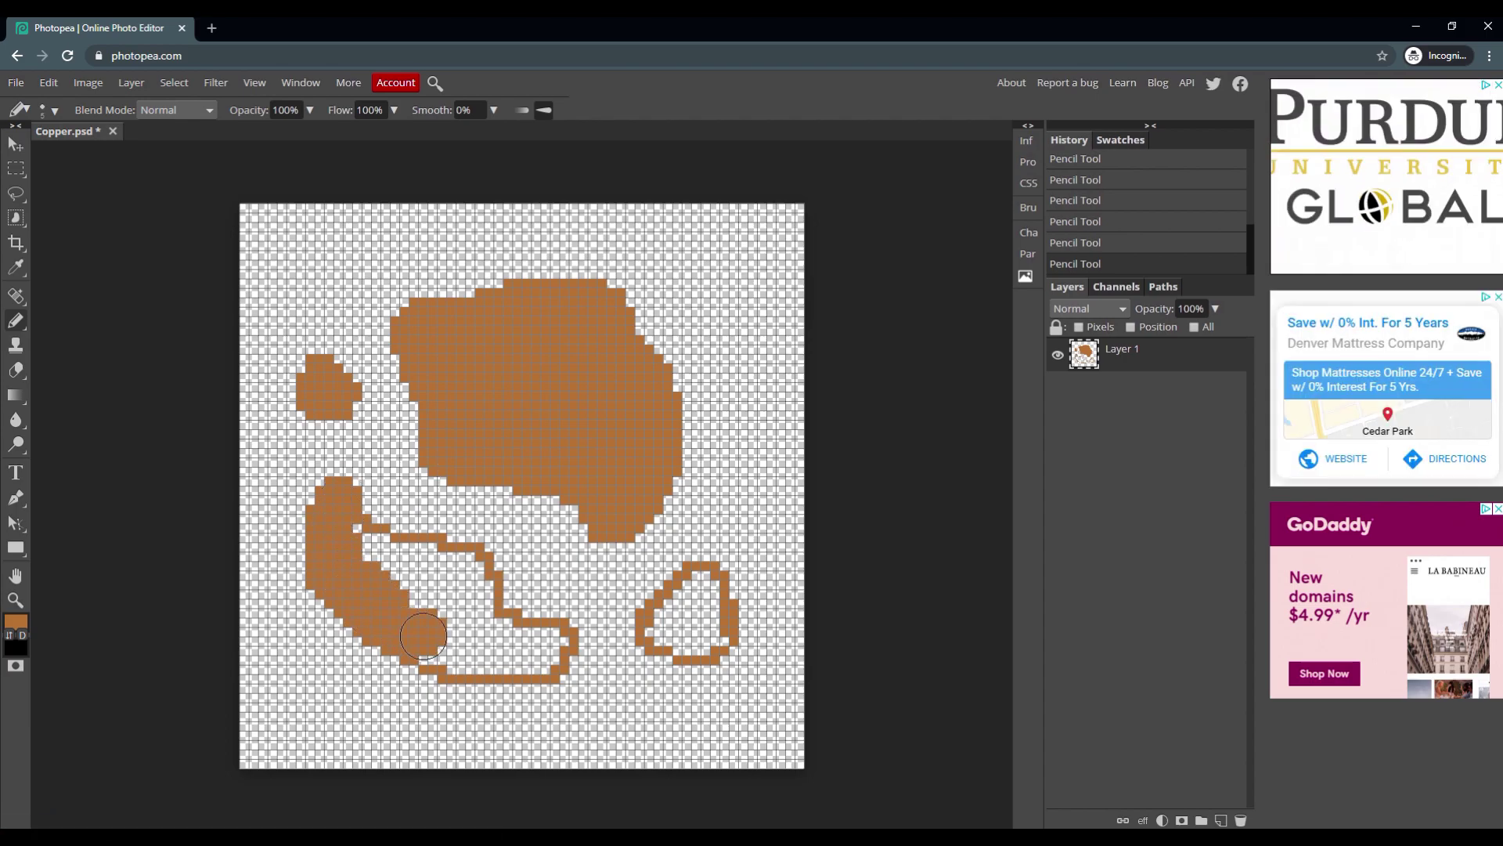
{"action": "key", "text": "ctrl+z"}
{"action": "mouse_move", "coordinate": [548, 652]}
{"action": "left_mouse_down"}
{"action": "mouse_move", "coordinate": [337, 552]}
{"action": "mouse_move", "coordinate": [442, 645]}
{"action": "mouse_move", "coordinate": [384, 626]}
{"action": "left_mouse_up"}
{"action": "left_click_drag", "start_coordinate": [658, 619], "coordinate": [703, 600]}
Set the Pencil back to 1 px and add a curved patch at the upper right and a small patch at the upper left of the canvas
{"action": "left_click", "coordinate": [43, 109]}
{"action": "left_click_drag", "start_coordinate": [66, 154], "coordinate": [46, 154]}
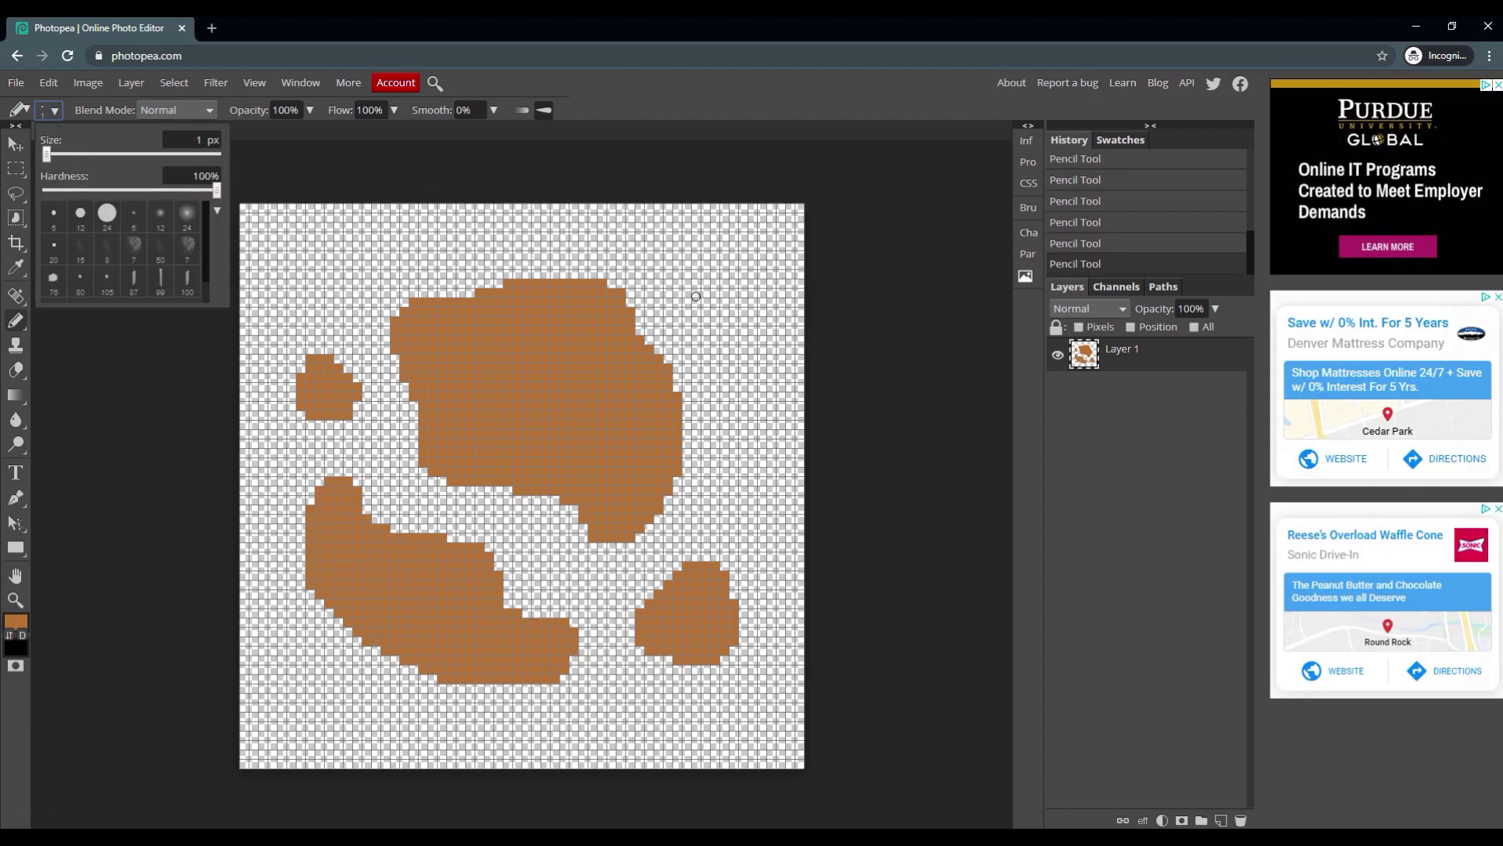
{"action": "mouse_move", "coordinate": [695, 297]}
{"action": "left_mouse_down"}
{"action": "mouse_move", "coordinate": [758, 484]}
{"action": "mouse_move", "coordinate": [745, 324]}
{"action": "mouse_move", "coordinate": [719, 426]}
{"action": "mouse_move", "coordinate": [752, 359]}
{"action": "mouse_move", "coordinate": [689, 247]}
{"action": "mouse_move", "coordinate": [665, 295]}
{"action": "mouse_move", "coordinate": [687, 263]}
{"action": "mouse_move", "coordinate": [742, 410]}
{"action": "mouse_move", "coordinate": [702, 301]}
{"action": "mouse_move", "coordinate": [649, 282]}
{"action": "mouse_move", "coordinate": [701, 277]}
{"action": "mouse_move", "coordinate": [749, 369]}
{"action": "mouse_move", "coordinate": [737, 379]}
{"action": "mouse_move", "coordinate": [697, 297]}
{"action": "left_mouse_up"}
{"action": "key", "text": "ctrl+z"}
{"action": "left_click_drag", "start_coordinate": [399, 266], "coordinate": [462, 235]}
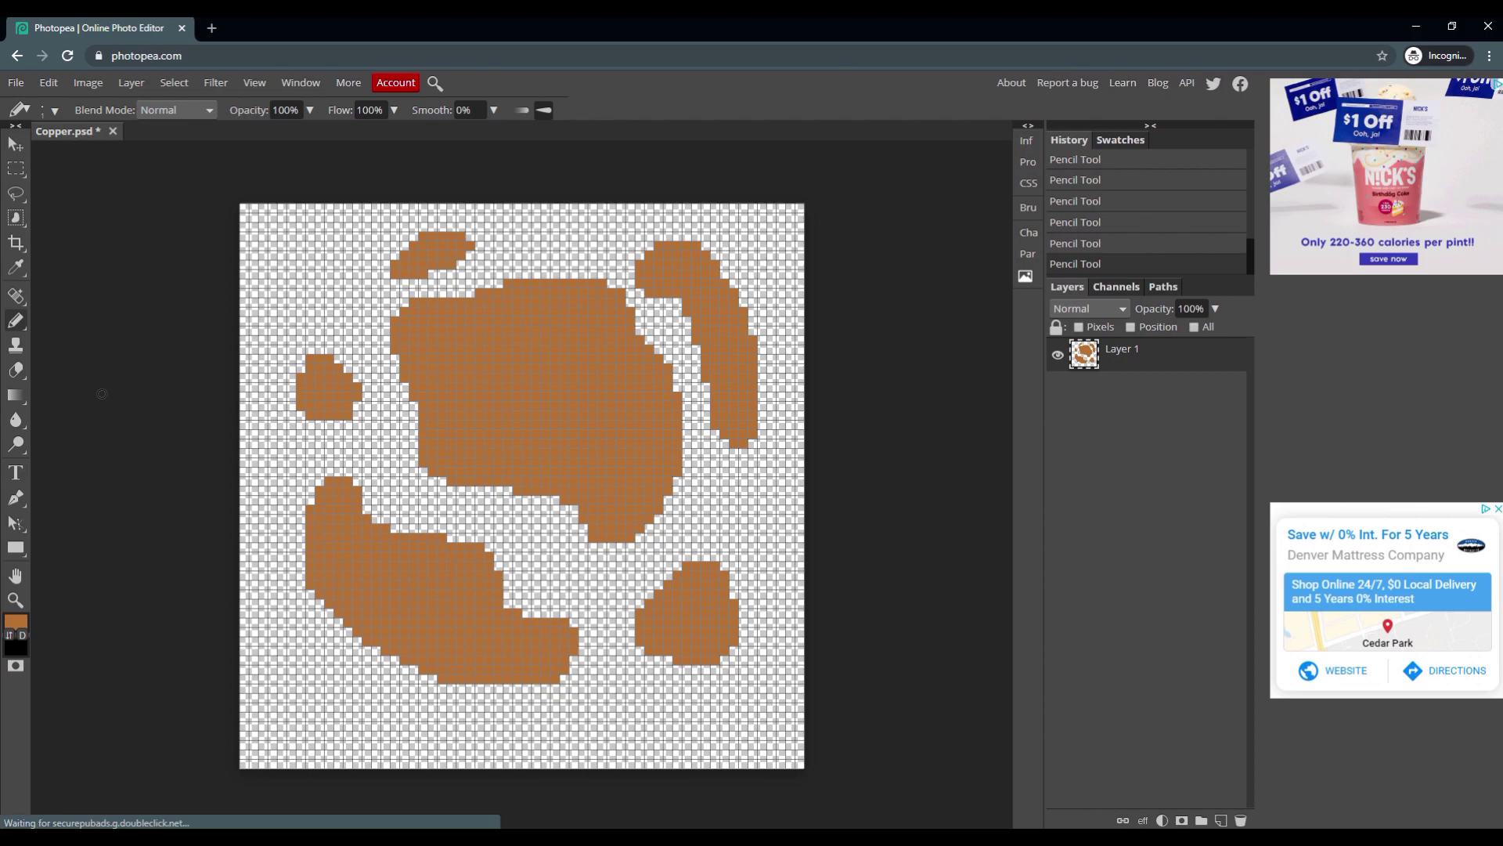
{"action": "key", "text": "ctrl+plus"}
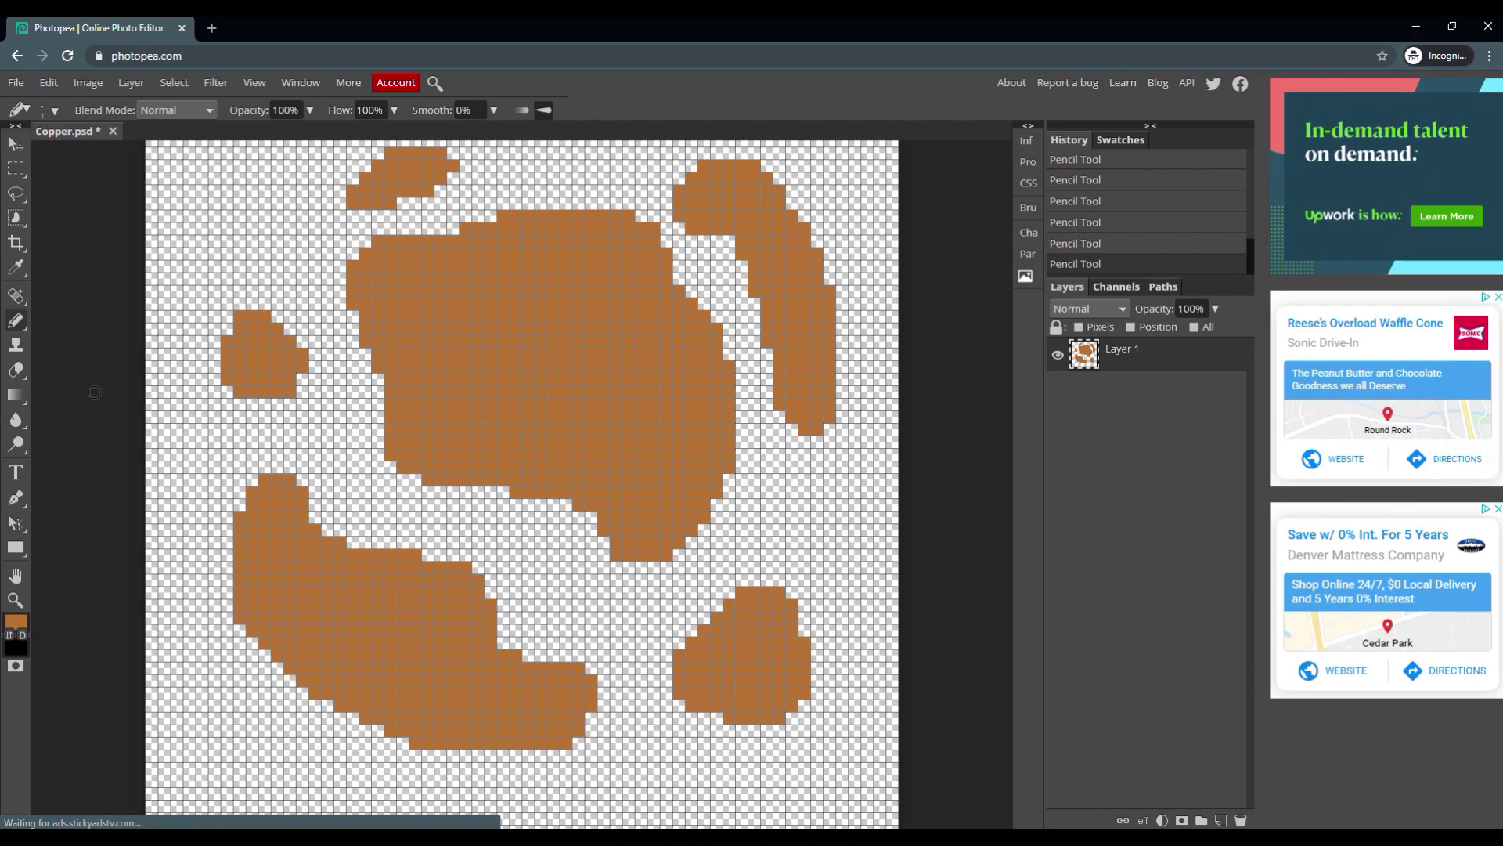
{"action": "left_click", "coordinate": [19, 623]}
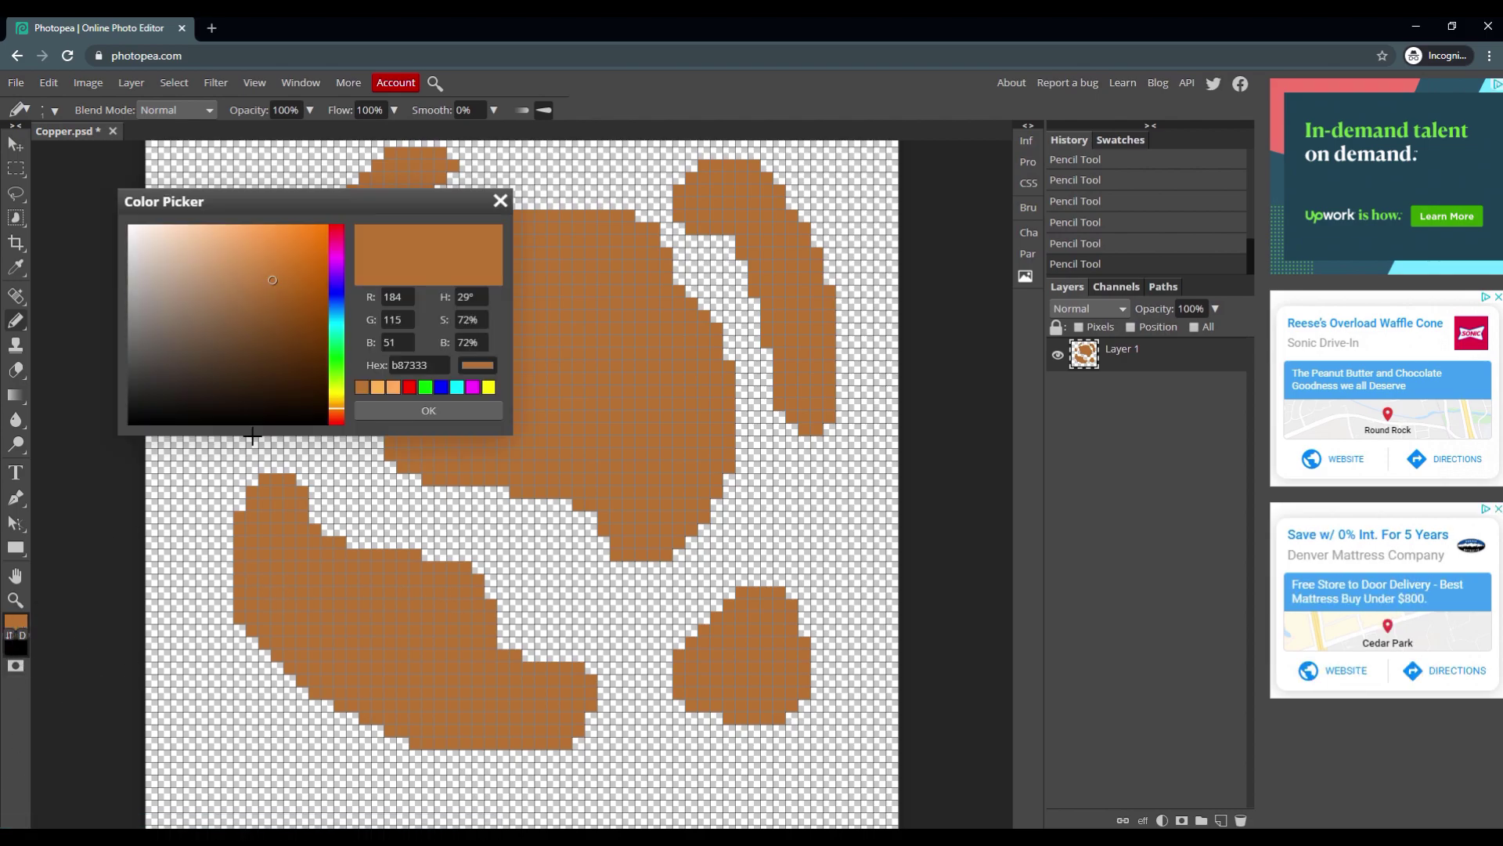
{"action": "left_click", "coordinate": [482, 360]}
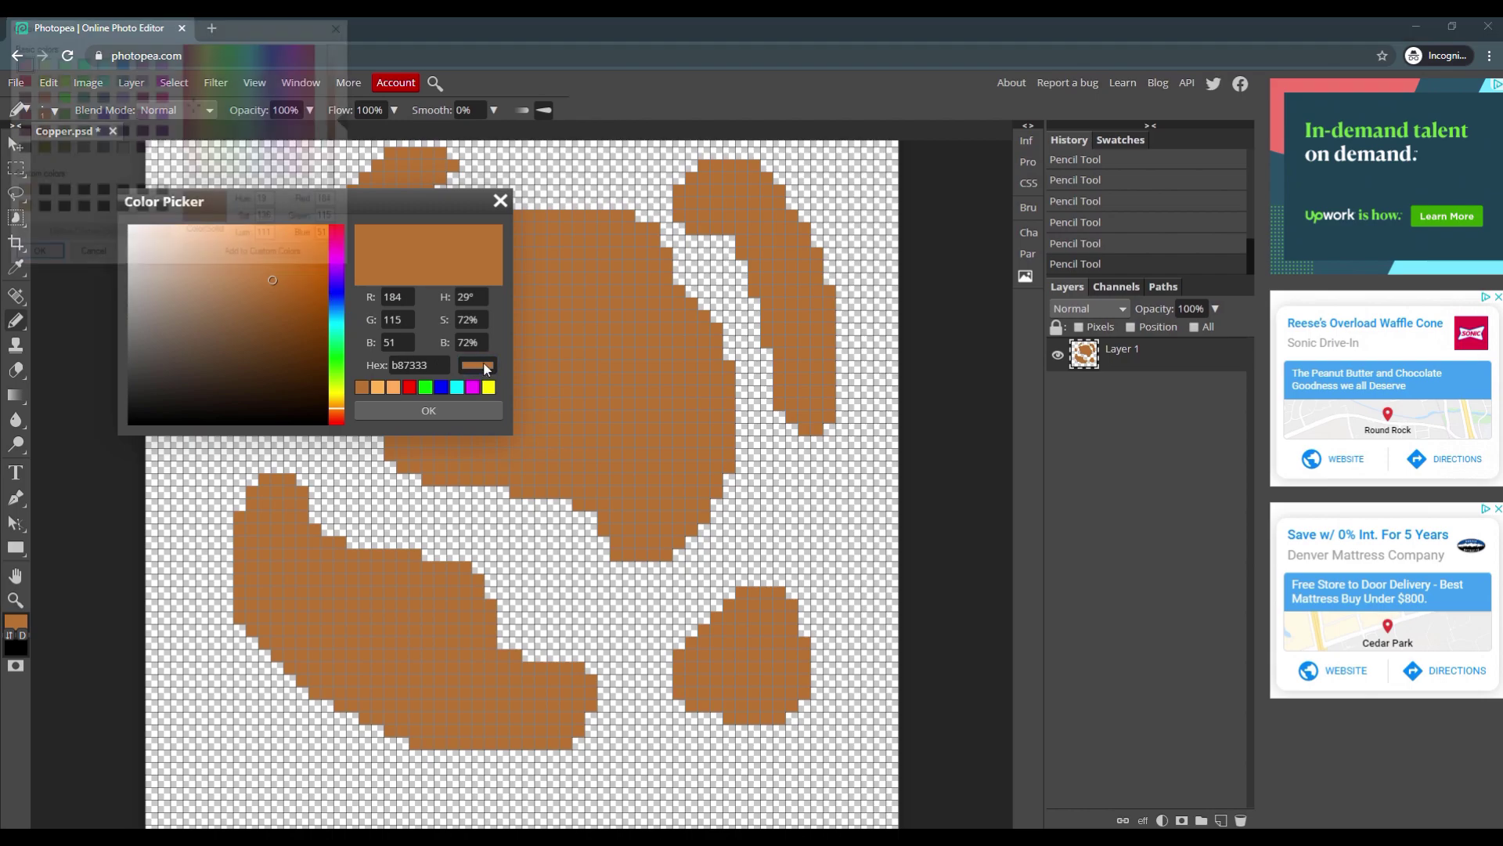
{"action": "left_click_drag", "start_coordinate": [345, 120], "coordinate": [341, 139]}
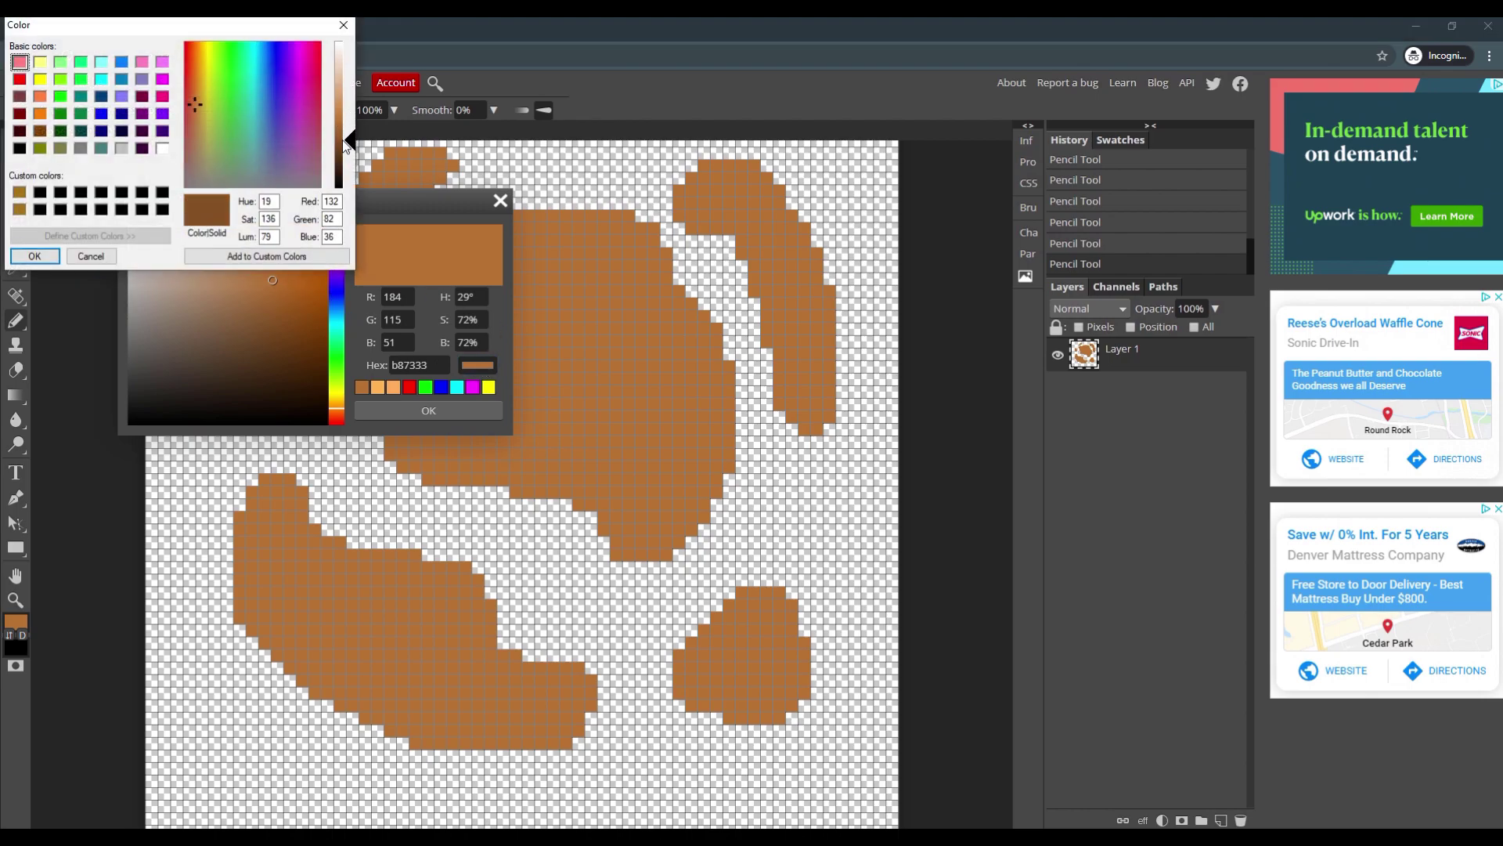
{"action": "left_click", "coordinate": [34, 256]}
{"action": "left_click", "coordinate": [499, 200]}
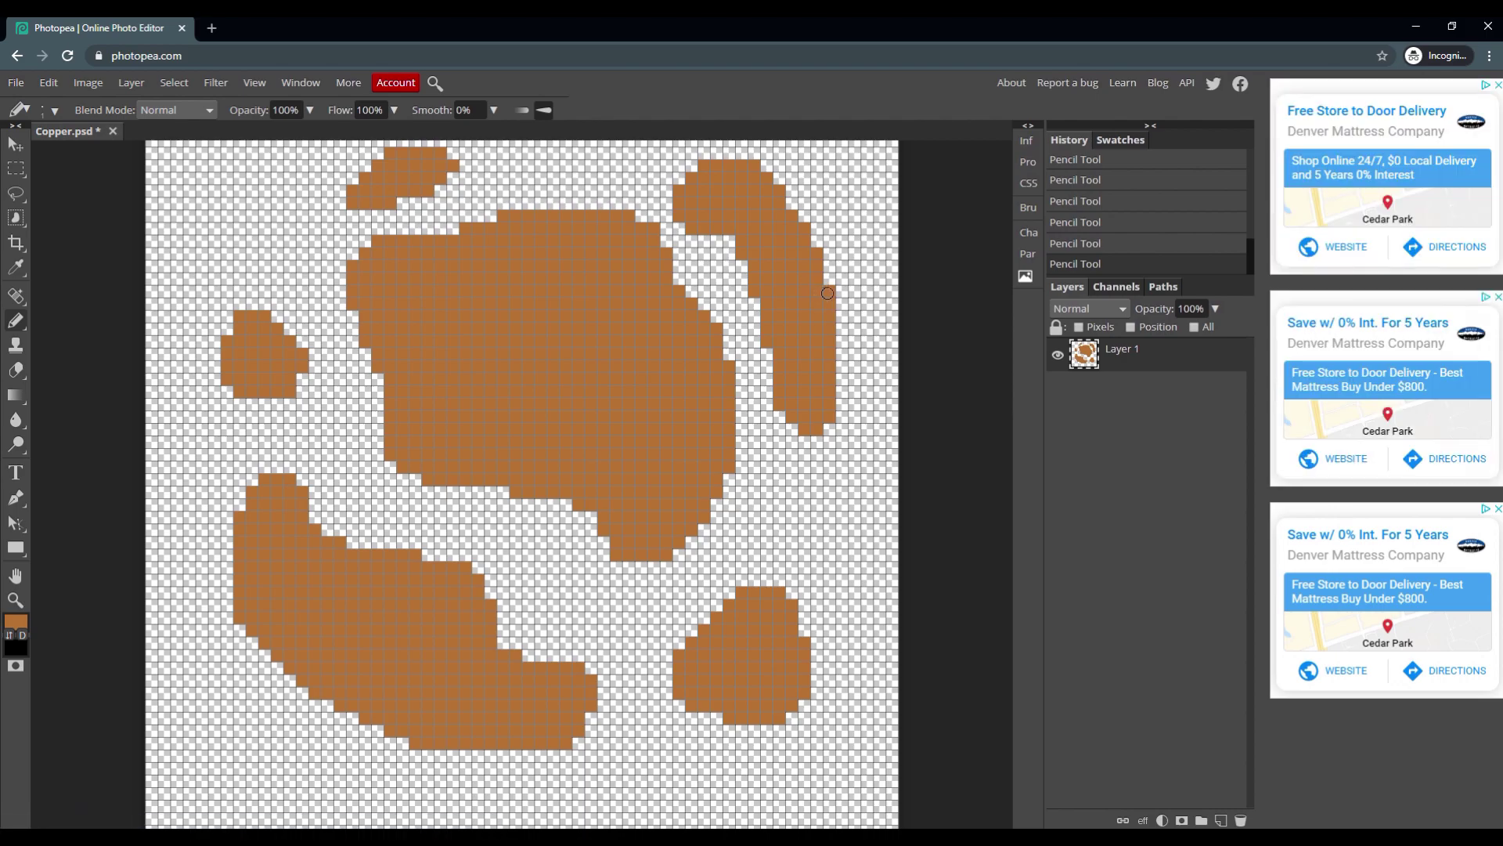
{"action": "left_click", "coordinate": [17, 621]}
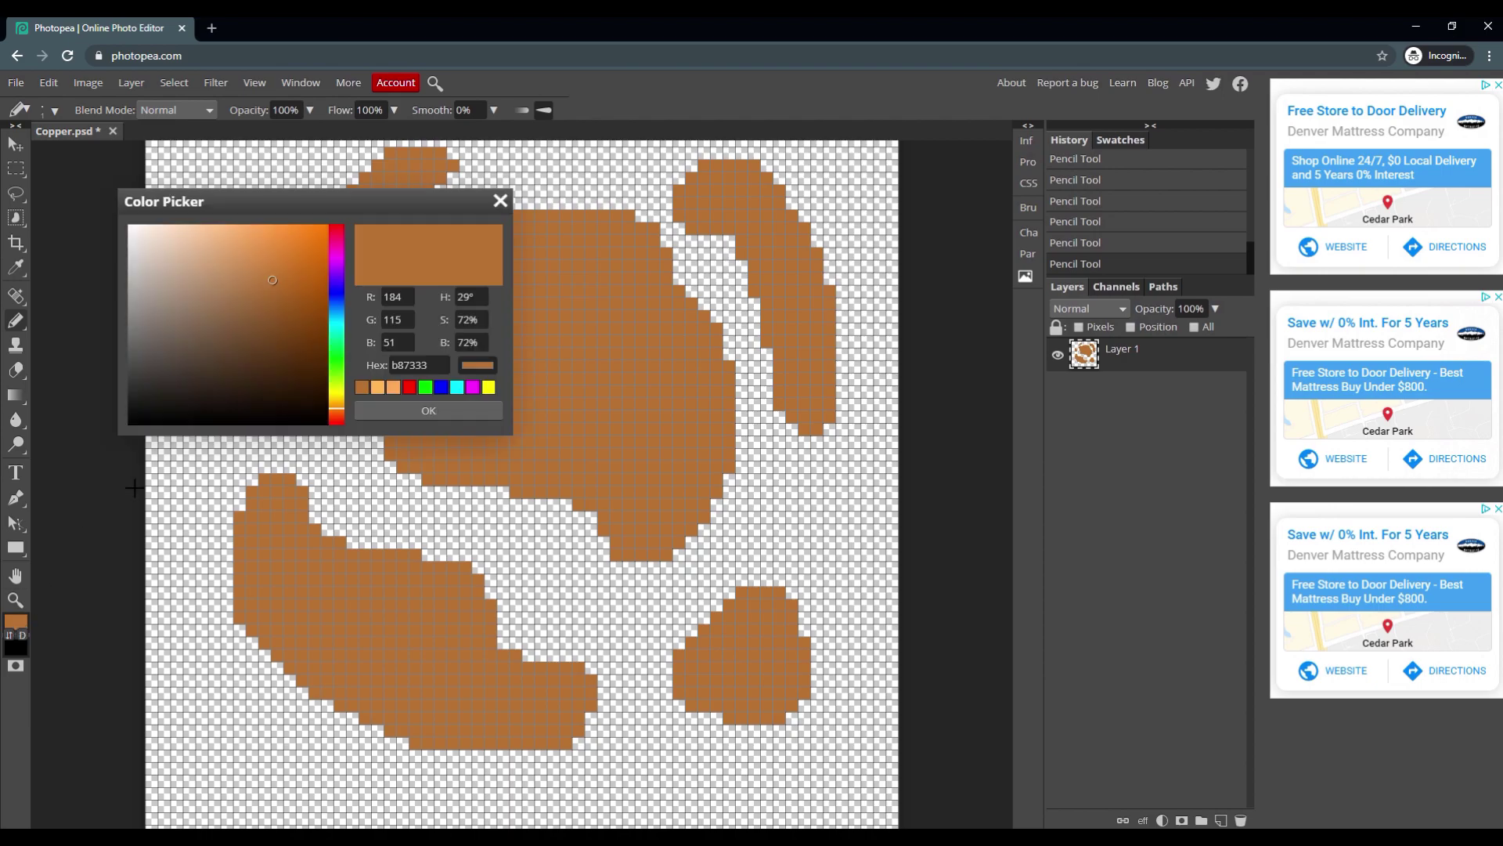
{"action": "left_click", "coordinate": [479, 366]}
{"action": "left_click", "coordinate": [33, 255]}
{"action": "left_click", "coordinate": [502, 202]}
Set the foreground colour to the darker brown a25c1b and draw borders around the small upper-left and left patches
{"action": "left_click", "coordinate": [15, 622]}
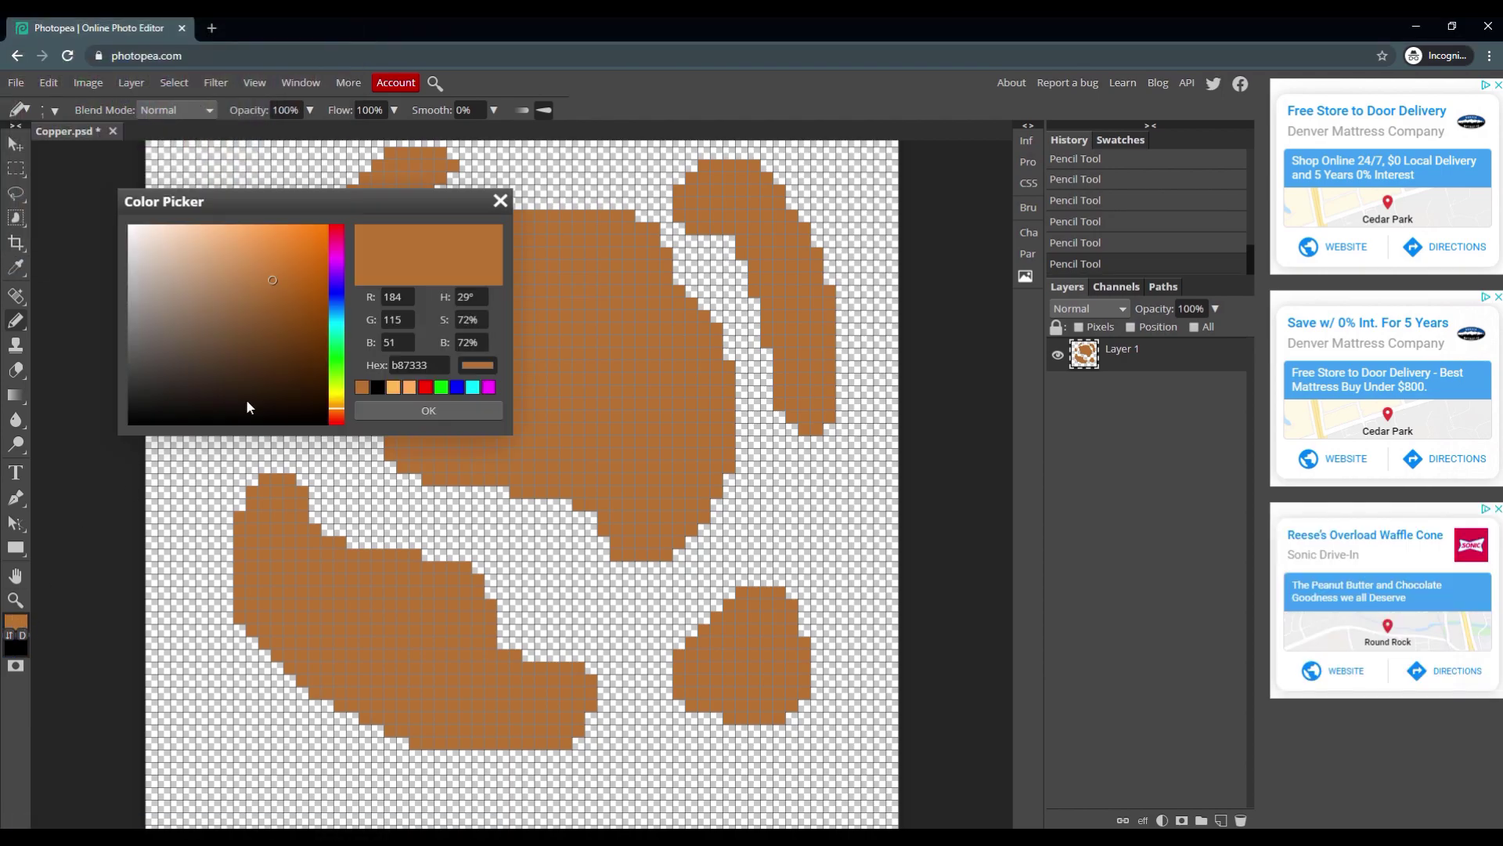
{"action": "left_click", "coordinate": [295, 289]}
{"action": "left_click", "coordinate": [503, 201]}
{"action": "mouse_move", "coordinate": [352, 200]}
{"action": "left_mouse_down"}
{"action": "mouse_move", "coordinate": [442, 188]}
{"action": "mouse_move", "coordinate": [351, 206]}
{"action": "mouse_move", "coordinate": [381, 166]}
{"action": "mouse_move", "coordinate": [454, 166]}
{"action": "left_mouse_up"}
{"action": "mouse_move", "coordinate": [236, 316]}
{"action": "left_mouse_down"}
{"action": "mouse_move", "coordinate": [268, 316]}
{"action": "mouse_move", "coordinate": [235, 323]}
{"action": "left_mouse_up"}
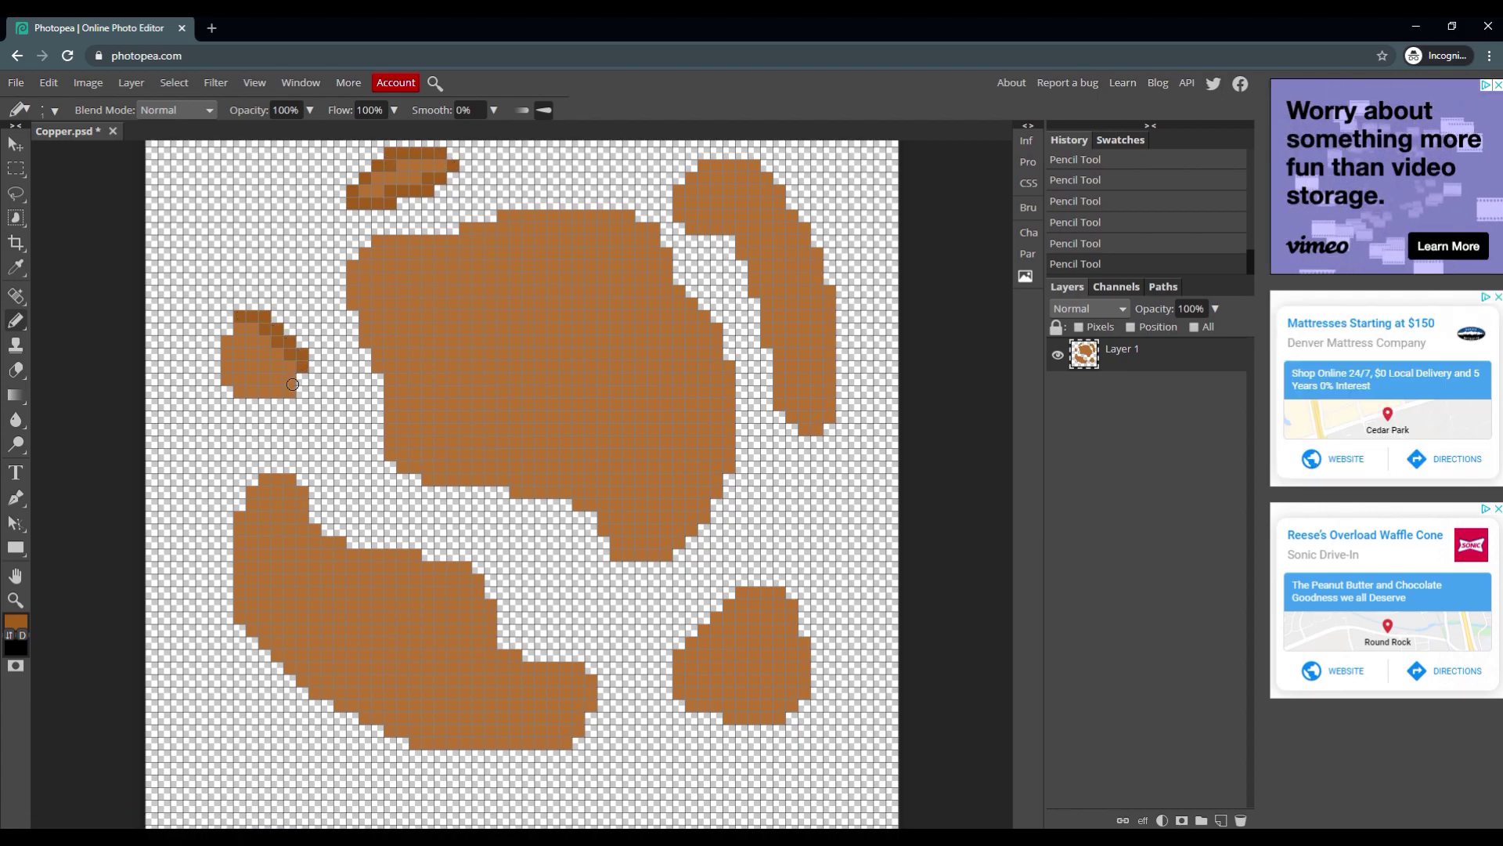
Draw a dark brown border around the edge of the long lower-left patch, checking the strokes with undo and redo
{"action": "mouse_move", "coordinate": [270, 478]}
{"action": "left_mouse_down"}
{"action": "mouse_move", "coordinate": [303, 527]}
{"action": "mouse_move", "coordinate": [466, 570]}
{"action": "mouse_move", "coordinate": [523, 658]}
{"action": "mouse_move", "coordinate": [499, 650]}
{"action": "mouse_move", "coordinate": [516, 671]}
{"action": "mouse_move", "coordinate": [573, 670]}
{"action": "mouse_move", "coordinate": [586, 702]}
{"action": "mouse_move", "coordinate": [561, 738]}
{"action": "mouse_move", "coordinate": [422, 745]}
{"action": "mouse_move", "coordinate": [496, 740]}
{"action": "mouse_move", "coordinate": [419, 744]}
{"action": "mouse_move", "coordinate": [310, 694]}
{"action": "mouse_move", "coordinate": [246, 627]}
{"action": "left_mouse_up"}
{"action": "key", "text": "ctrl+z"}
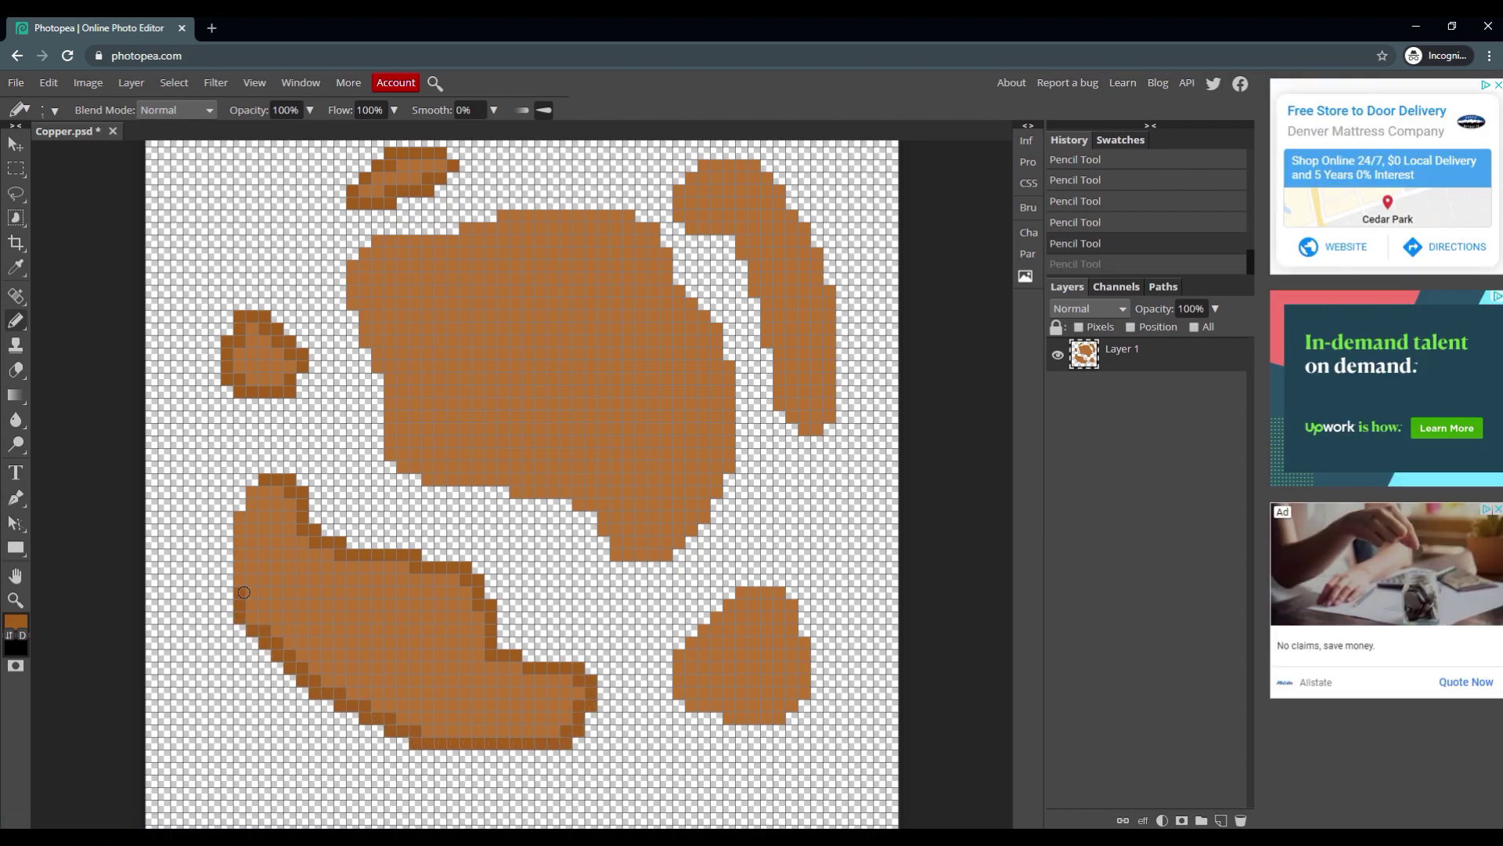
{"action": "key", "text": "ctrl+shift+z"}
{"action": "key", "text": "ctrl+z"}
{"action": "key", "text": "ctrl+z"}
{"action": "key", "text": "ctrl+shift+z"}
{"action": "key", "text": "ctrl+shift+z"}
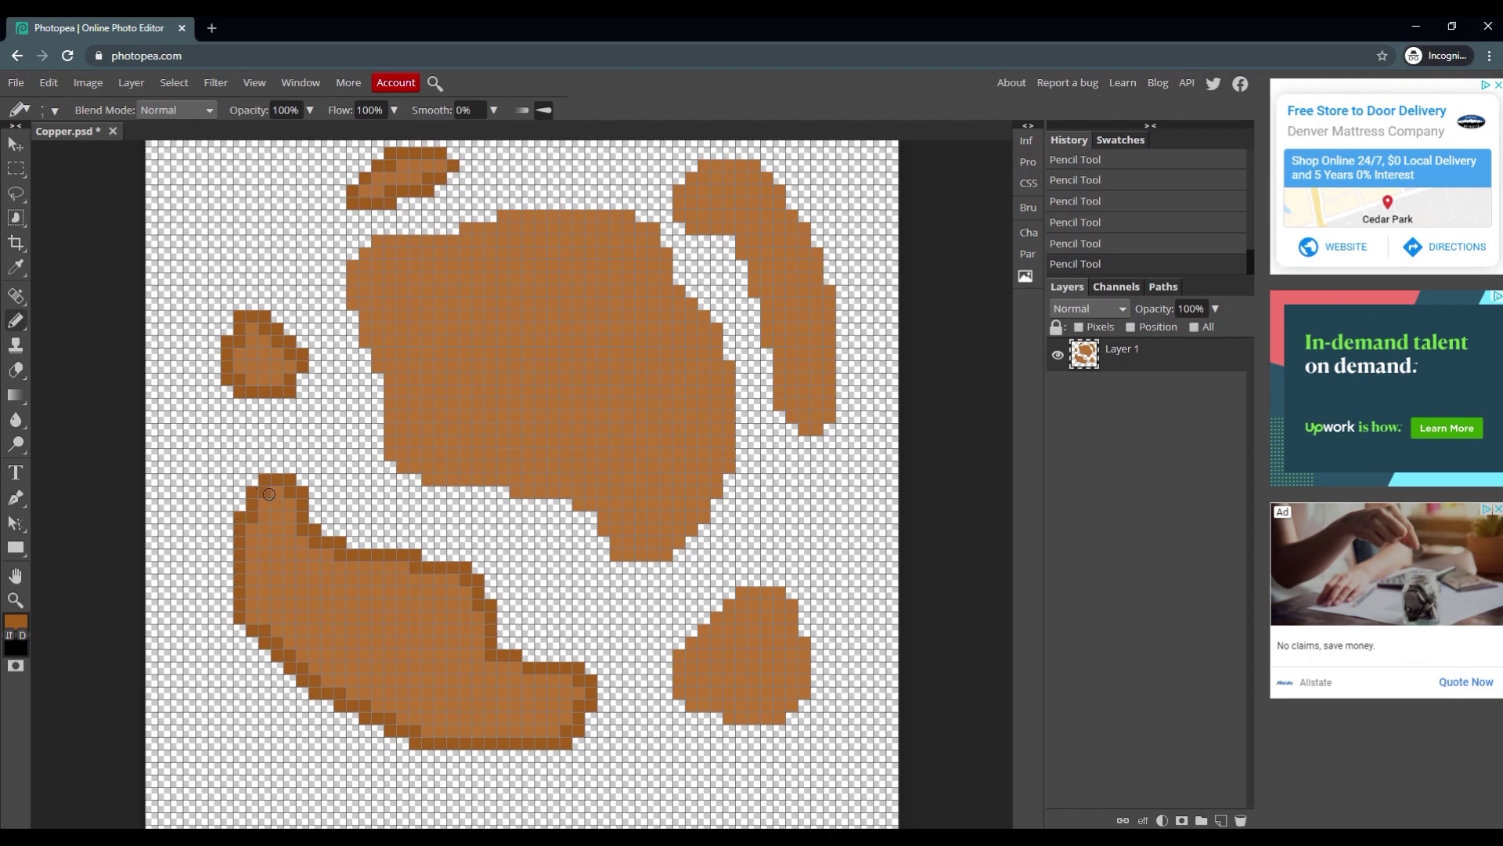
Draw dark brown borders around the lower-right, large central and curved upper-right patches
{"action": "mouse_move", "coordinate": [740, 590]}
{"action": "left_mouse_down"}
{"action": "mouse_move", "coordinate": [785, 605]}
{"action": "mouse_move", "coordinate": [800, 648]}
{"action": "mouse_move", "coordinate": [789, 700]}
{"action": "mouse_move", "coordinate": [735, 714]}
{"action": "mouse_move", "coordinate": [687, 697]}
{"action": "mouse_move", "coordinate": [686, 652]}
{"action": "mouse_move", "coordinate": [742, 599]}
{"action": "left_mouse_up"}
{"action": "scroll", "coordinate": [742, 599], "scroll_direction": "up", "scroll_amount": 2}
{"action": "mouse_move", "coordinate": [714, 376]}
{"action": "left_mouse_down"}
{"action": "mouse_move", "coordinate": [681, 358]}
{"action": "mouse_move", "coordinate": [749, 410]}
{"action": "mouse_move", "coordinate": [794, 575]}
{"action": "mouse_move", "coordinate": [826, 576]}
{"action": "mouse_move", "coordinate": [831, 451]}
{"action": "mouse_move", "coordinate": [767, 337]}
{"action": "mouse_move", "coordinate": [705, 322]}
{"action": "left_mouse_up"}
{"action": "scroll", "coordinate": [770, 367], "scroll_direction": "down", "scroll_amount": 1}
{"action": "mouse_move", "coordinate": [725, 439]}
{"action": "left_mouse_down"}
{"action": "mouse_move", "coordinate": [701, 593]}
{"action": "mouse_move", "coordinate": [612, 636]}
{"action": "mouse_move", "coordinate": [658, 624]}
{"action": "mouse_move", "coordinate": [583, 581]}
{"action": "mouse_move", "coordinate": [447, 562]}
{"action": "mouse_move", "coordinate": [513, 558]}
{"action": "mouse_move", "coordinate": [428, 549]}
{"action": "mouse_move", "coordinate": [391, 459]}
{"action": "mouse_move", "coordinate": [392, 538]}
{"action": "mouse_move", "coordinate": [409, 460]}
{"action": "mouse_move", "coordinate": [382, 445]}
{"action": "mouse_move", "coordinate": [352, 346]}
{"action": "mouse_move", "coordinate": [353, 379]}
{"action": "mouse_move", "coordinate": [383, 324]}
{"action": "mouse_move", "coordinate": [628, 294]}
{"action": "mouse_move", "coordinate": [714, 399]}
{"action": "mouse_move", "coordinate": [722, 451]}
{"action": "left_mouse_up"}
{"action": "scroll", "coordinate": [773, 515], "scroll_direction": "down", "scroll_amount": 2}
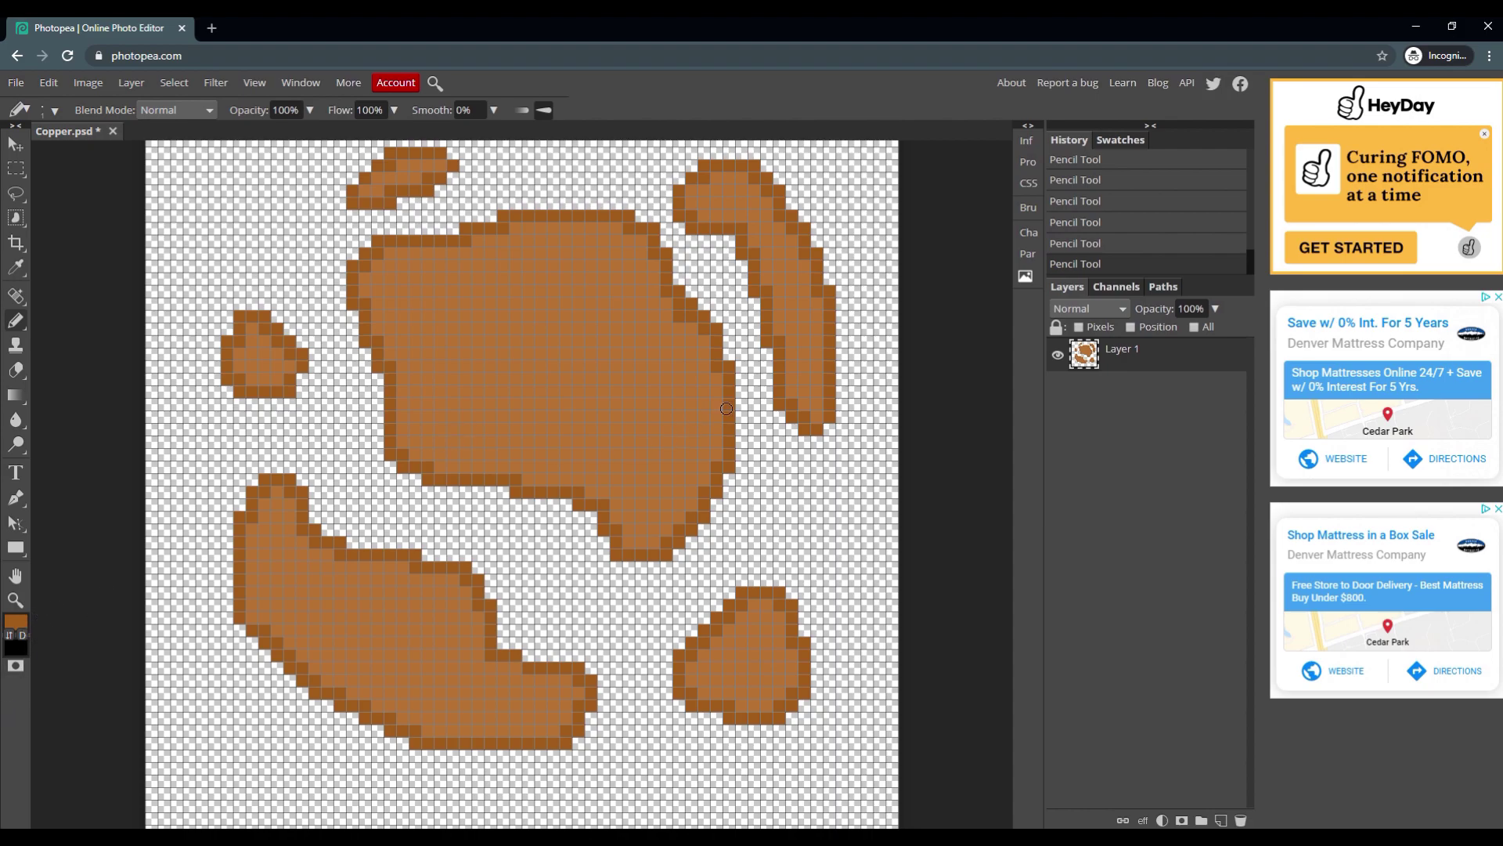
Set the foreground colour to b16d2d and enlarge the Pencil for shading the patches
{"action": "left_click", "coordinate": [15, 620]}
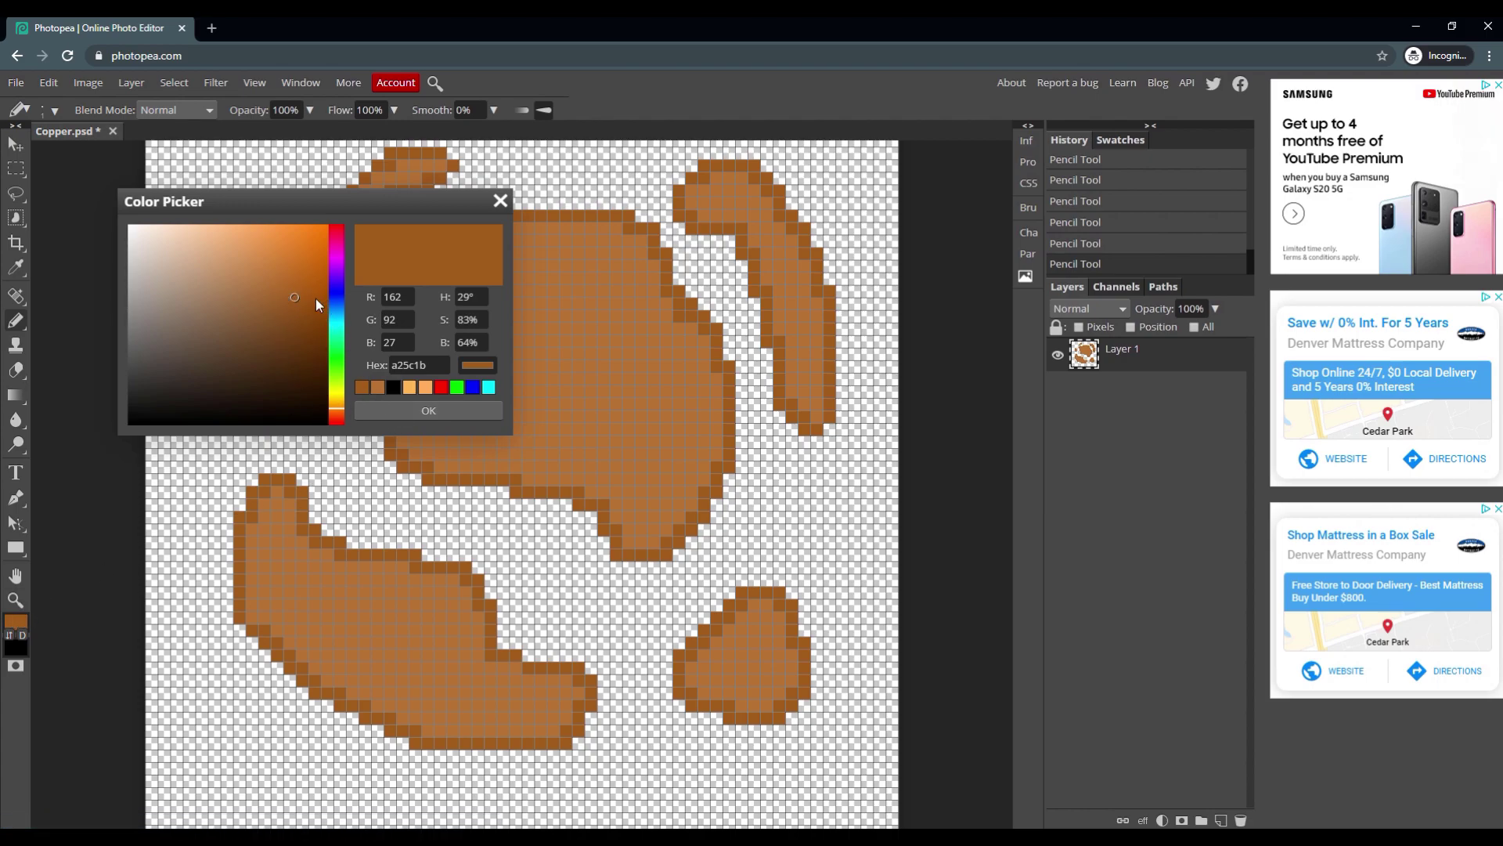
{"action": "left_click_drag", "start_coordinate": [290, 298], "coordinate": [275, 285]}
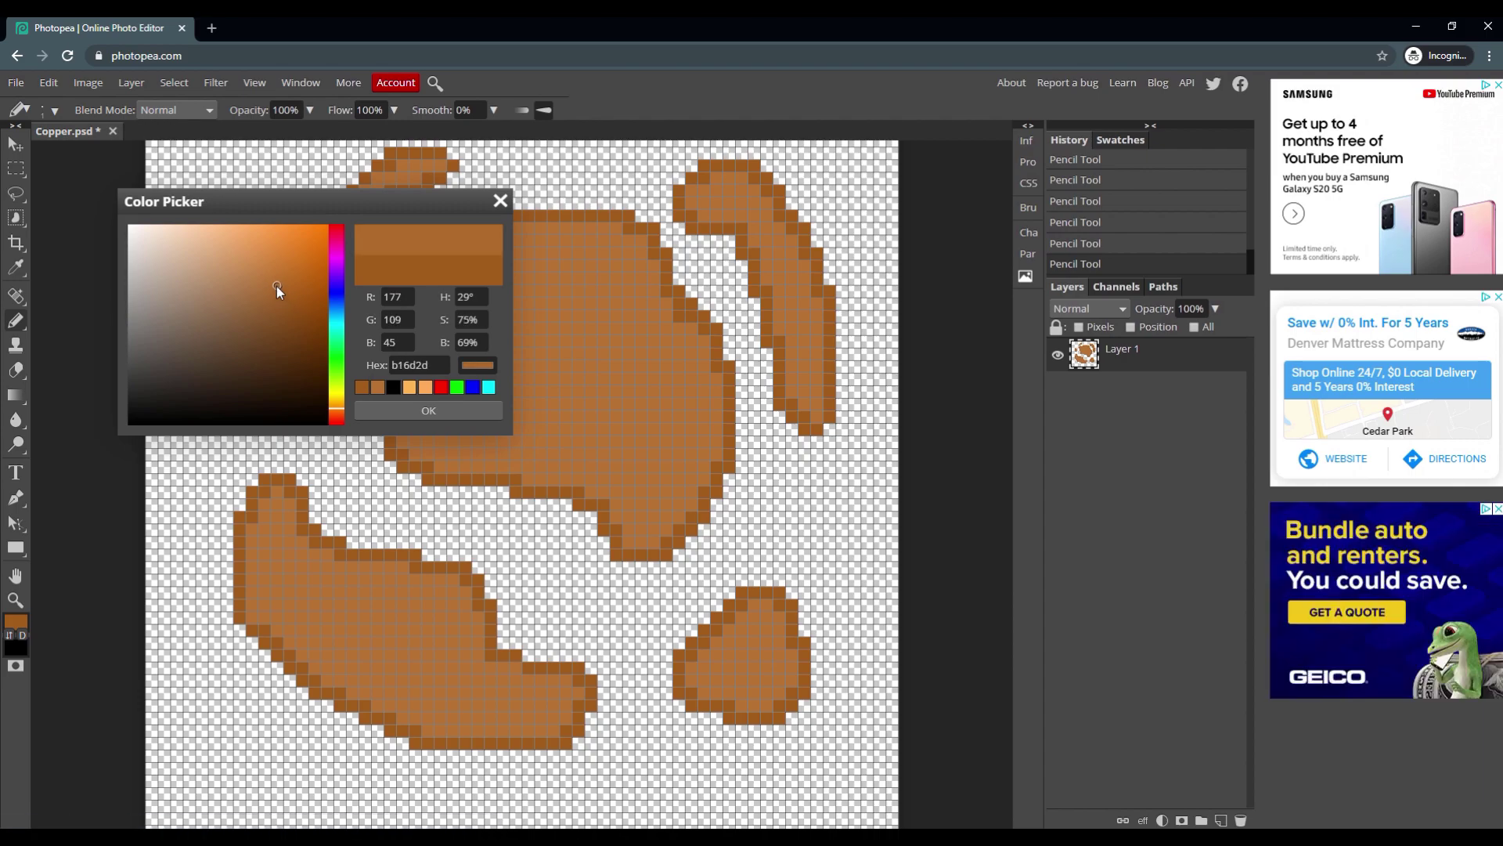
{"action": "left_click", "coordinate": [384, 407]}
{"action": "left_click", "coordinate": [55, 109]}
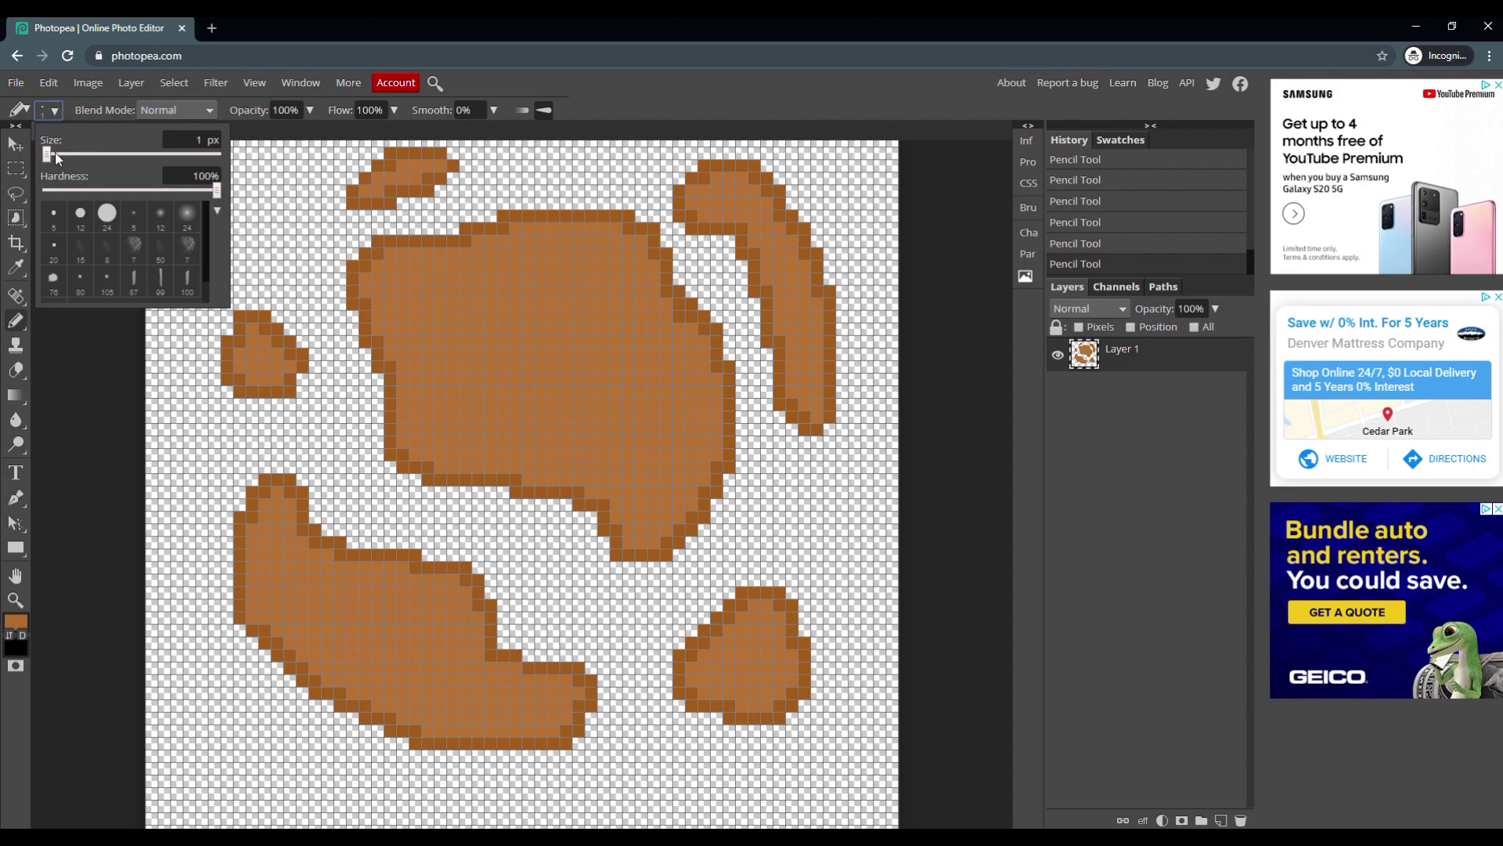
{"action": "left_click", "coordinate": [53, 113]}
{"action": "left_click", "coordinate": [289, 141]}
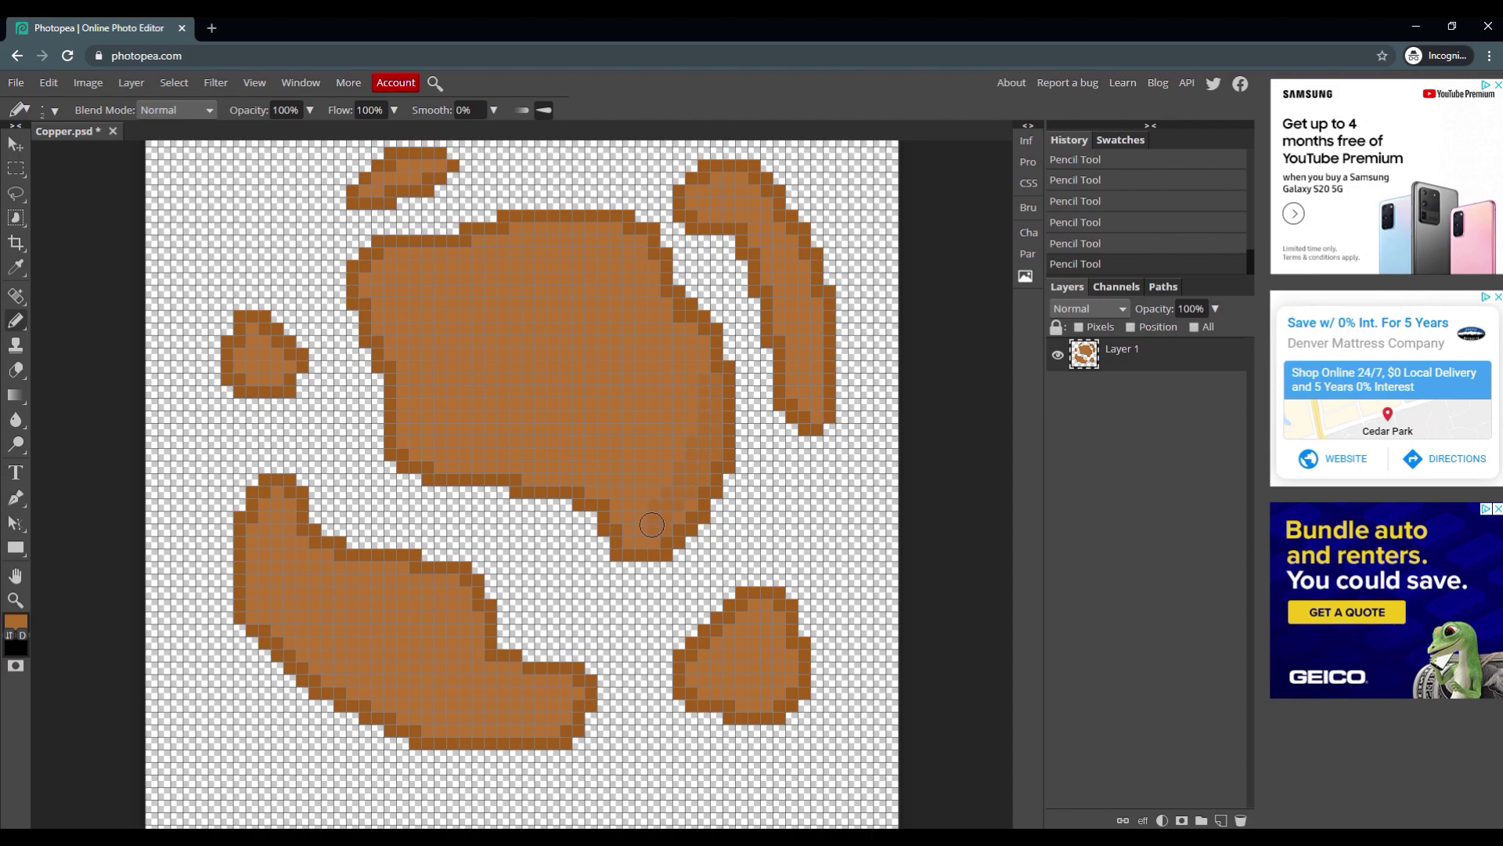
Choose a darker shading brown and shade the lower right of the large central patch and the lower end of the curved patch
{"action": "left_click", "coordinate": [16, 621]}
{"action": "key", "text": "Return"}
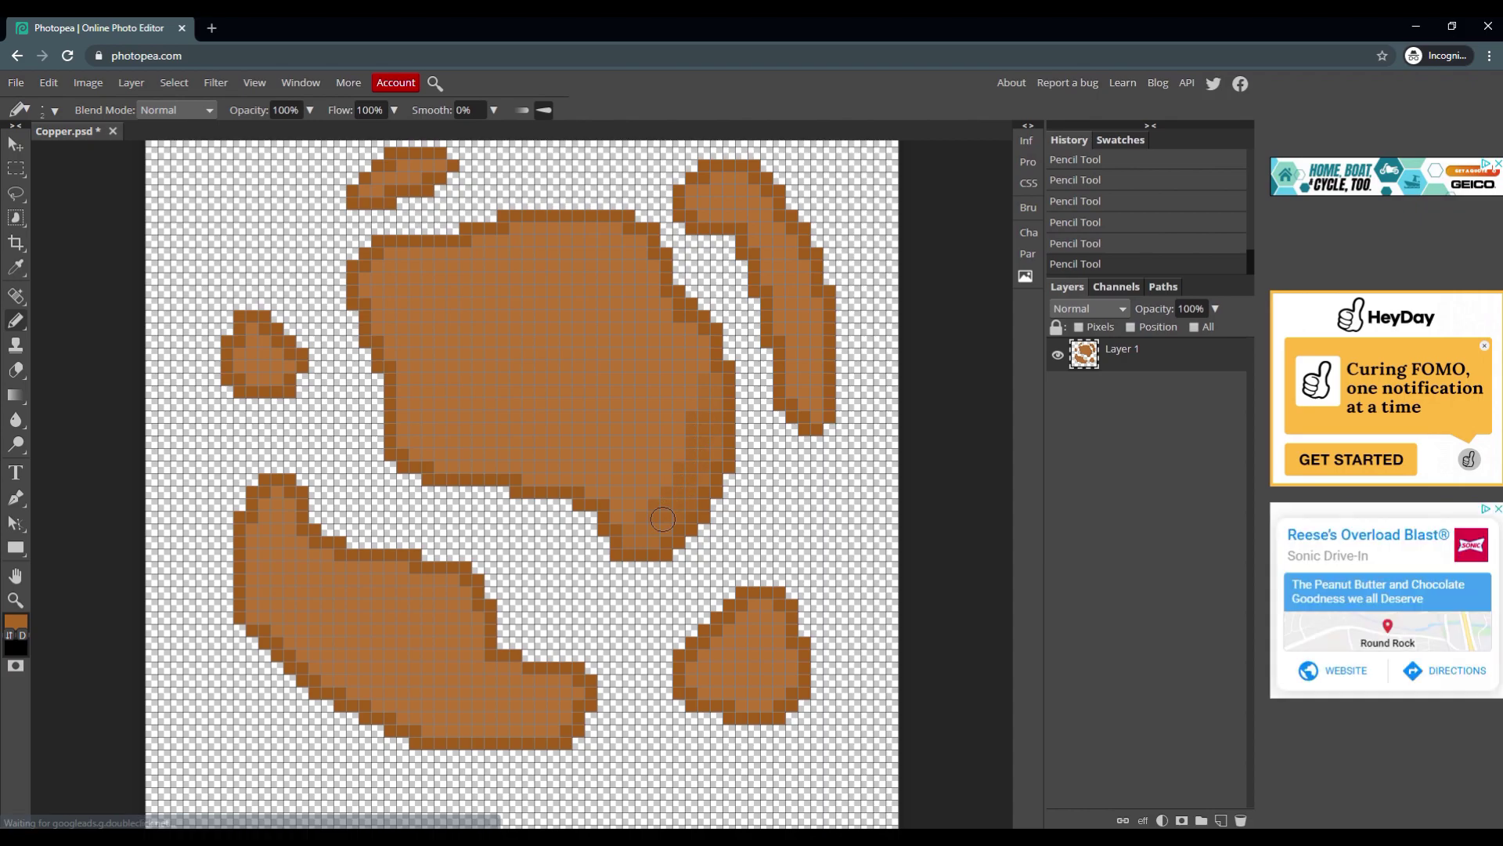
{"action": "mouse_move", "coordinate": [663, 519]}
{"action": "left_mouse_down"}
{"action": "mouse_move", "coordinate": [703, 395]}
{"action": "mouse_move", "coordinate": [698, 475]}
{"action": "mouse_move", "coordinate": [662, 466]}
{"action": "mouse_move", "coordinate": [661, 445]}
{"action": "mouse_move", "coordinate": [612, 476]}
{"action": "mouse_move", "coordinate": [697, 356]}
{"action": "left_mouse_up"}
{"action": "left_click_drag", "start_coordinate": [810, 332], "coordinate": [808, 401]}
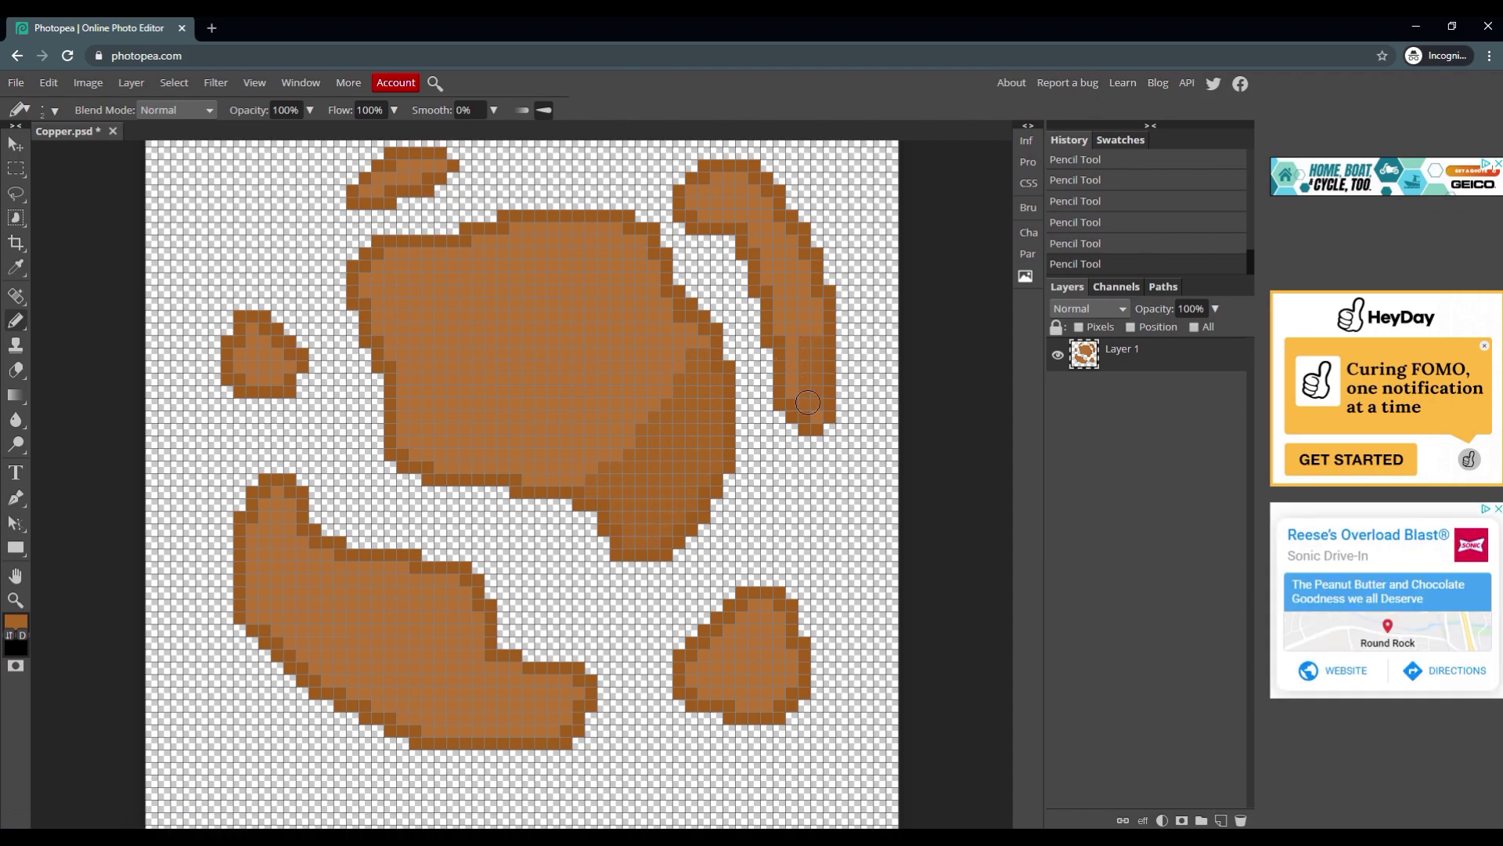
Reduce the Pencil size and shade the right and lower inner edges of the curved, lower-left and lower-right patches
{"action": "left_click", "coordinate": [52, 109]}
{"action": "left_click_drag", "start_coordinate": [118, 131], "coordinate": [110, 132]}
{"action": "left_click_drag", "start_coordinate": [810, 338], "coordinate": [810, 297]}
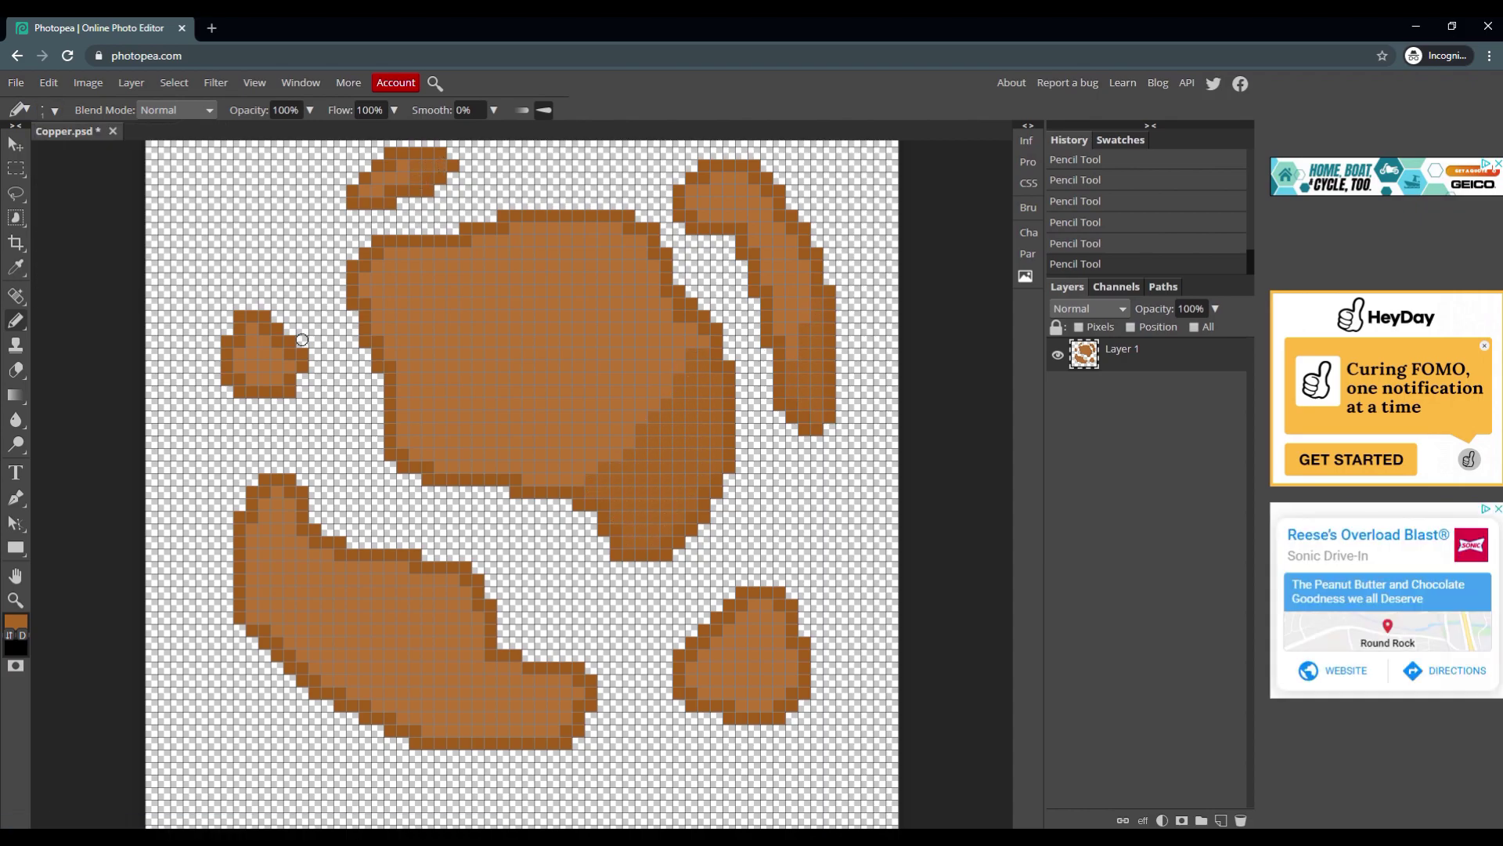
{"action": "mouse_move", "coordinate": [578, 686]}
{"action": "left_mouse_down"}
{"action": "mouse_move", "coordinate": [329, 674]}
{"action": "mouse_move", "coordinate": [455, 670]}
{"action": "mouse_move", "coordinate": [581, 691]}
{"action": "mouse_move", "coordinate": [395, 705]}
{"action": "mouse_move", "coordinate": [348, 690]}
{"action": "mouse_move", "coordinate": [535, 729]}
{"action": "left_mouse_up"}
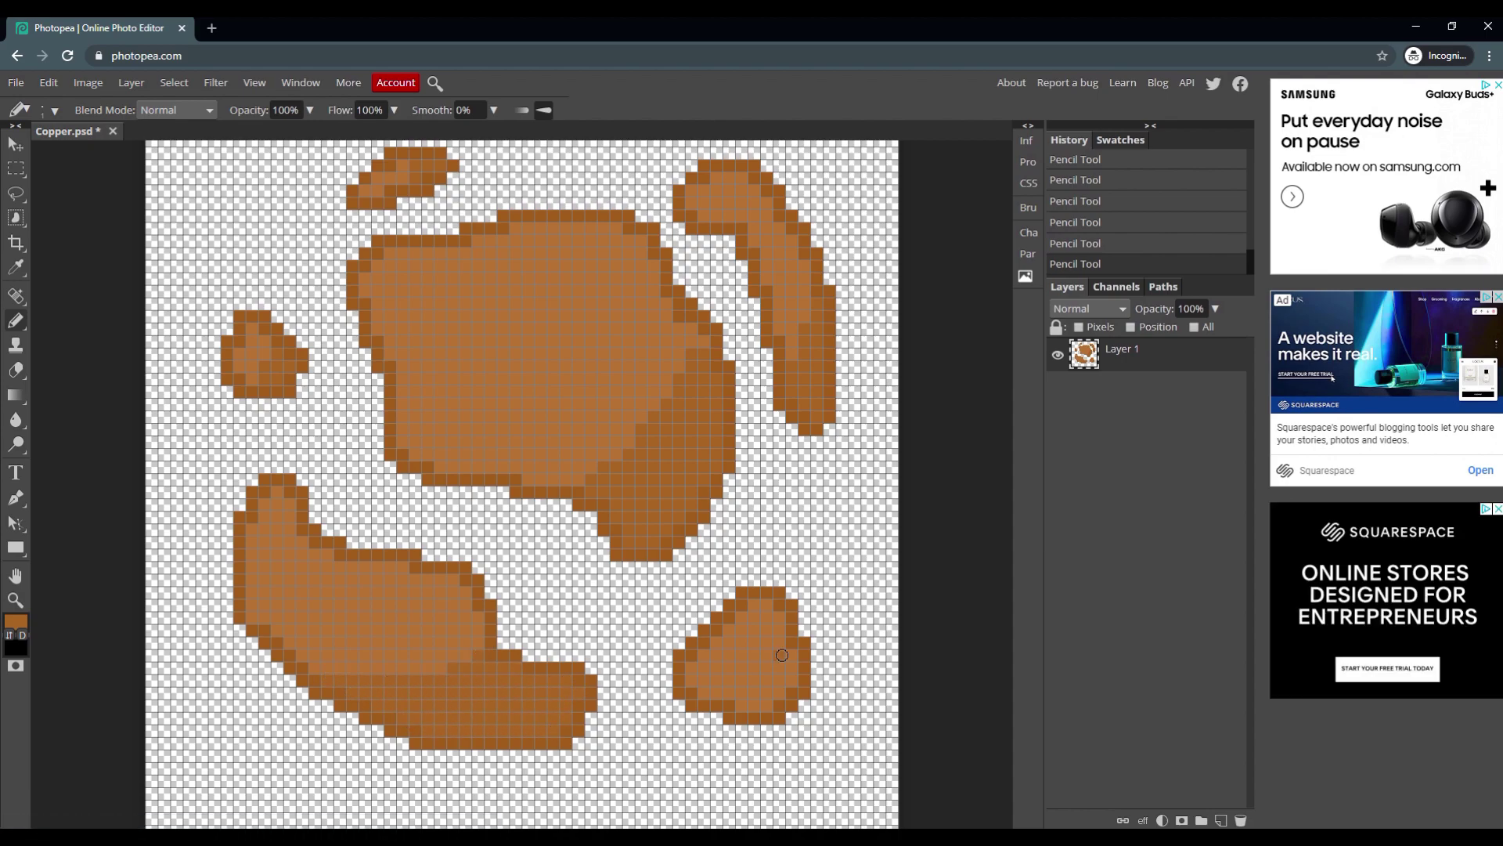
{"action": "left_click_drag", "start_coordinate": [781, 655], "coordinate": [795, 657]}
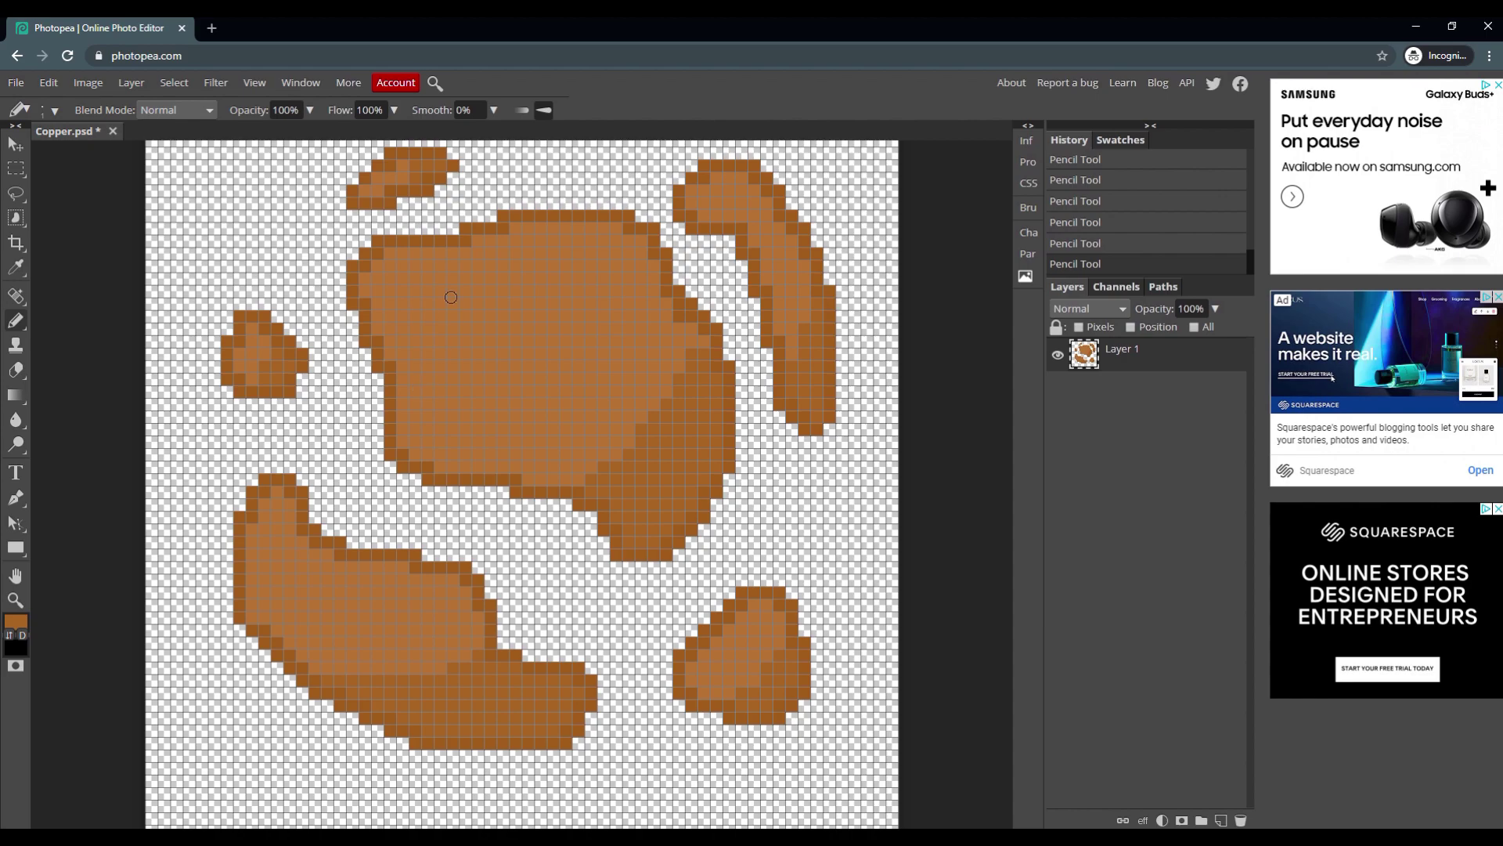
Set the foreground colour to bf8955, adjust the Pencil size and highlight the upper-left area inside the large central patch's border
{"action": "left_click", "coordinate": [16, 621]}
{"action": "left_click", "coordinate": [239, 275]}
{"action": "left_click", "coordinate": [428, 410]}
{"action": "left_click", "coordinate": [15, 621]}
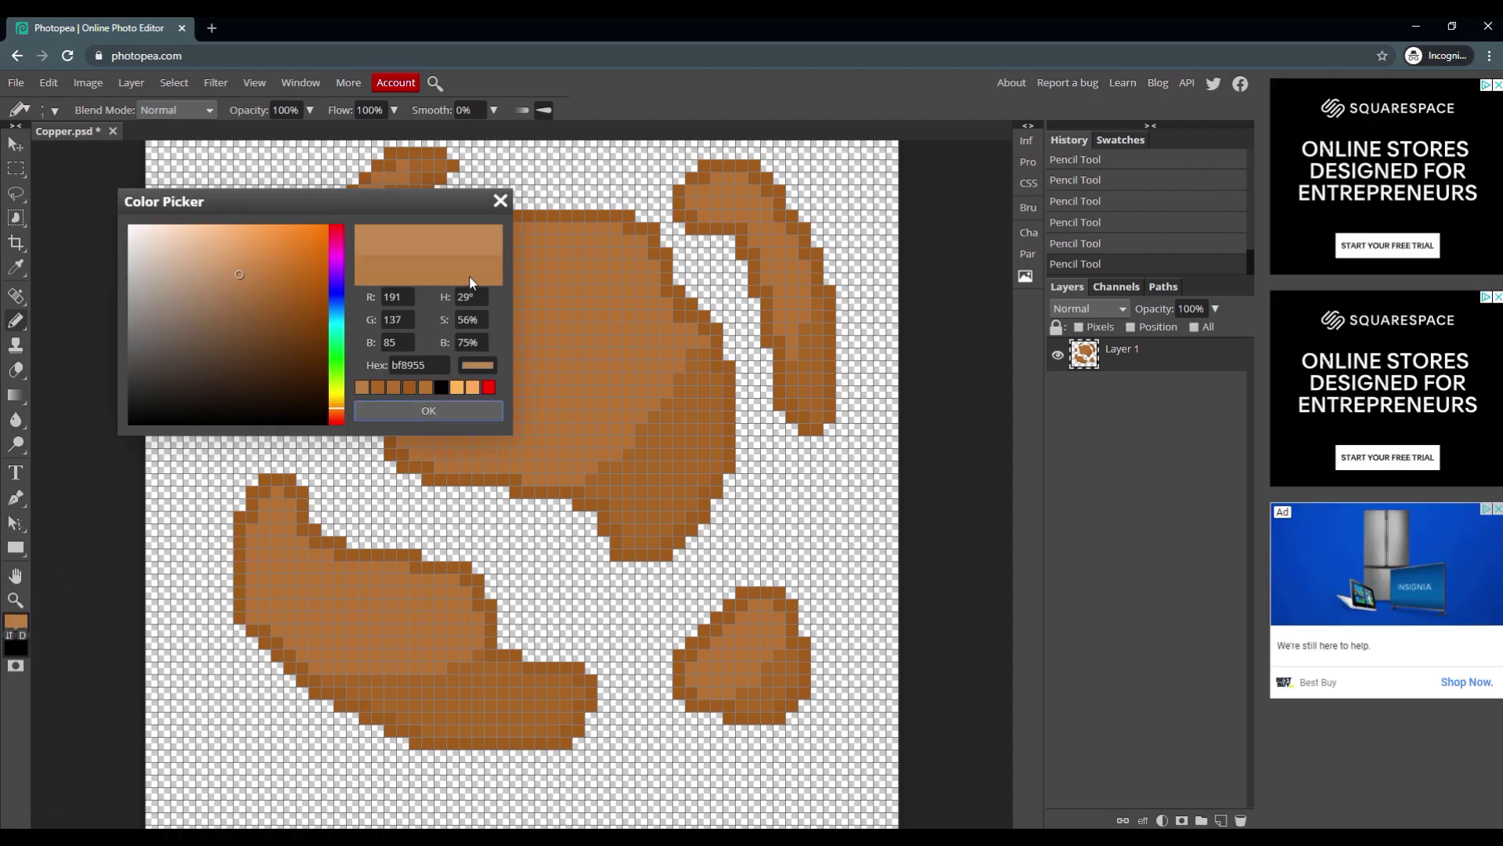
{"action": "left_click", "coordinate": [428, 410]}
{"action": "left_click", "coordinate": [55, 111]}
{"action": "mouse_move", "coordinate": [431, 258]}
{"action": "left_mouse_down"}
{"action": "mouse_move", "coordinate": [378, 285]}
{"action": "mouse_move", "coordinate": [520, 242]}
{"action": "mouse_move", "coordinate": [592, 243]}
{"action": "mouse_move", "coordinate": [388, 344]}
{"action": "left_mouse_up"}
Adjust the Pencil size and highlight the upper-left area of the lower-left patch inside its border
{"action": "mouse_move", "coordinate": [400, 571]}
{"action": "left_mouse_down"}
{"action": "mouse_move", "coordinate": [349, 582]}
{"action": "mouse_move", "coordinate": [272, 501]}
{"action": "left_mouse_up"}
{"action": "key", "text": "ctrl+z"}
{"action": "left_click", "coordinate": [55, 110]}
{"action": "left_click", "coordinate": [46, 153]}
{"action": "mouse_move", "coordinate": [403, 569]}
{"action": "left_mouse_down"}
{"action": "mouse_move", "coordinate": [305, 608]}
{"action": "mouse_move", "coordinate": [250, 599]}
{"action": "mouse_move", "coordinate": [268, 511]}
{"action": "mouse_move", "coordinate": [295, 544]}
{"action": "mouse_move", "coordinate": [377, 569]}
{"action": "mouse_move", "coordinate": [280, 533]}
{"action": "mouse_move", "coordinate": [291, 606]}
{"action": "left_mouse_up"}
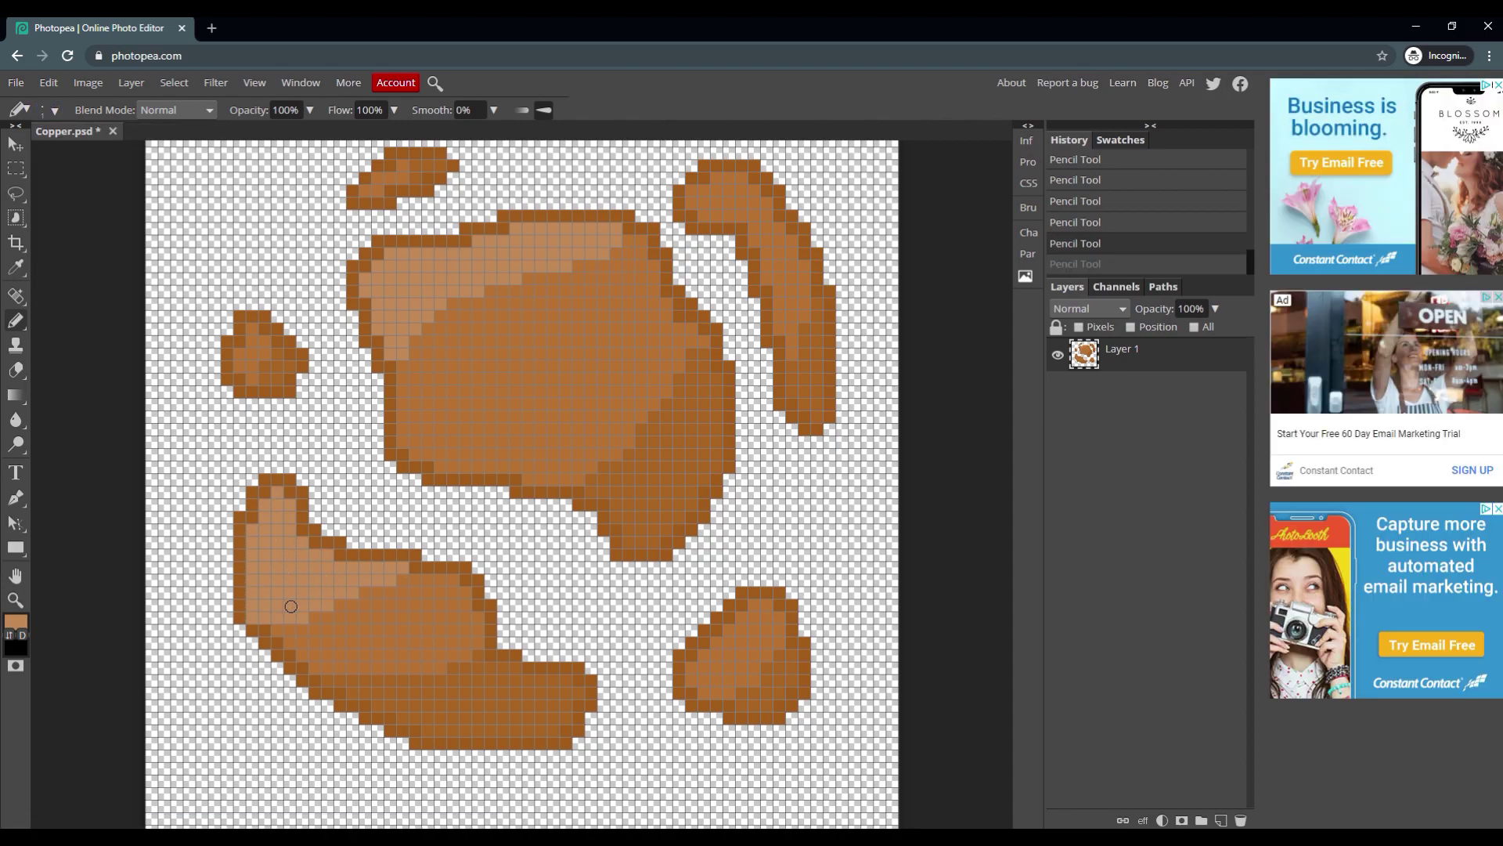
Highlight the upper-left inner areas of the lower-right, curved upper-right and small top patches
{"action": "mouse_move", "coordinate": [763, 602]}
{"action": "left_mouse_down"}
{"action": "mouse_move", "coordinate": [706, 684]}
{"action": "mouse_move", "coordinate": [707, 658]}
{"action": "mouse_move", "coordinate": [747, 615]}
{"action": "left_mouse_up"}
{"action": "scroll", "coordinate": [747, 615], "scroll_direction": "up", "scroll_amount": 2}
{"action": "mouse_move", "coordinate": [754, 291]}
{"action": "left_mouse_down"}
{"action": "mouse_move", "coordinate": [695, 274]}
{"action": "mouse_move", "coordinate": [713, 295]}
{"action": "mouse_move", "coordinate": [738, 277]}
{"action": "mouse_move", "coordinate": [699, 285]}
{"action": "mouse_move", "coordinate": [728, 259]}
{"action": "left_mouse_up"}
{"action": "scroll", "coordinate": [648, 365], "scroll_direction": "down", "scroll_amount": 2}
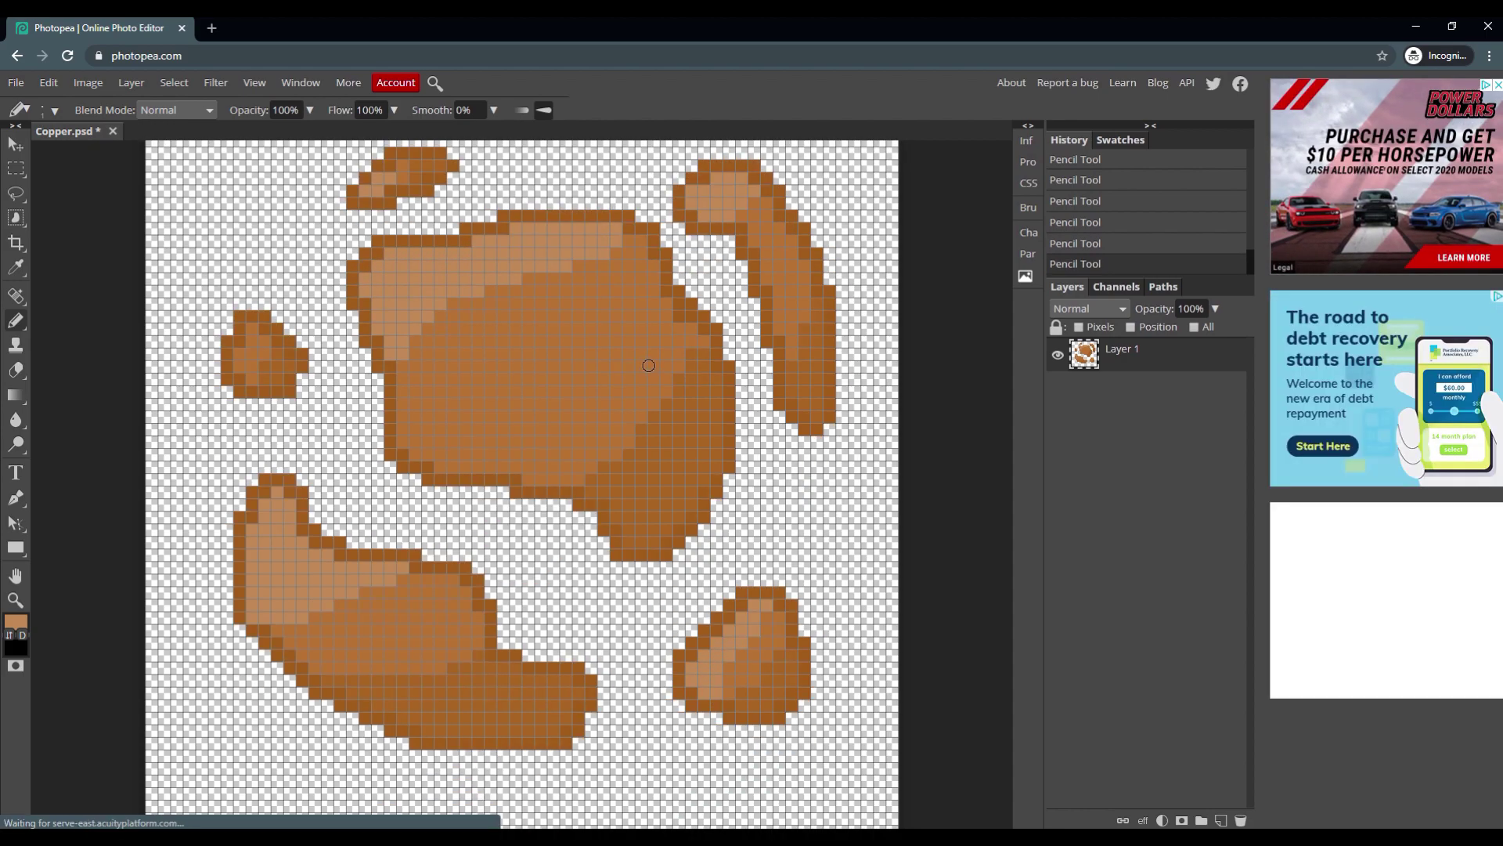
{"action": "left_click", "coordinate": [16, 622]}
{"action": "left_click", "coordinate": [208, 275]}
{"action": "key", "text": "Return"}
{"action": "left_click", "coordinate": [453, 342]}
{"action": "left_click", "coordinate": [503, 316]}
{"action": "left_click", "coordinate": [580, 279], "text": "shift"}
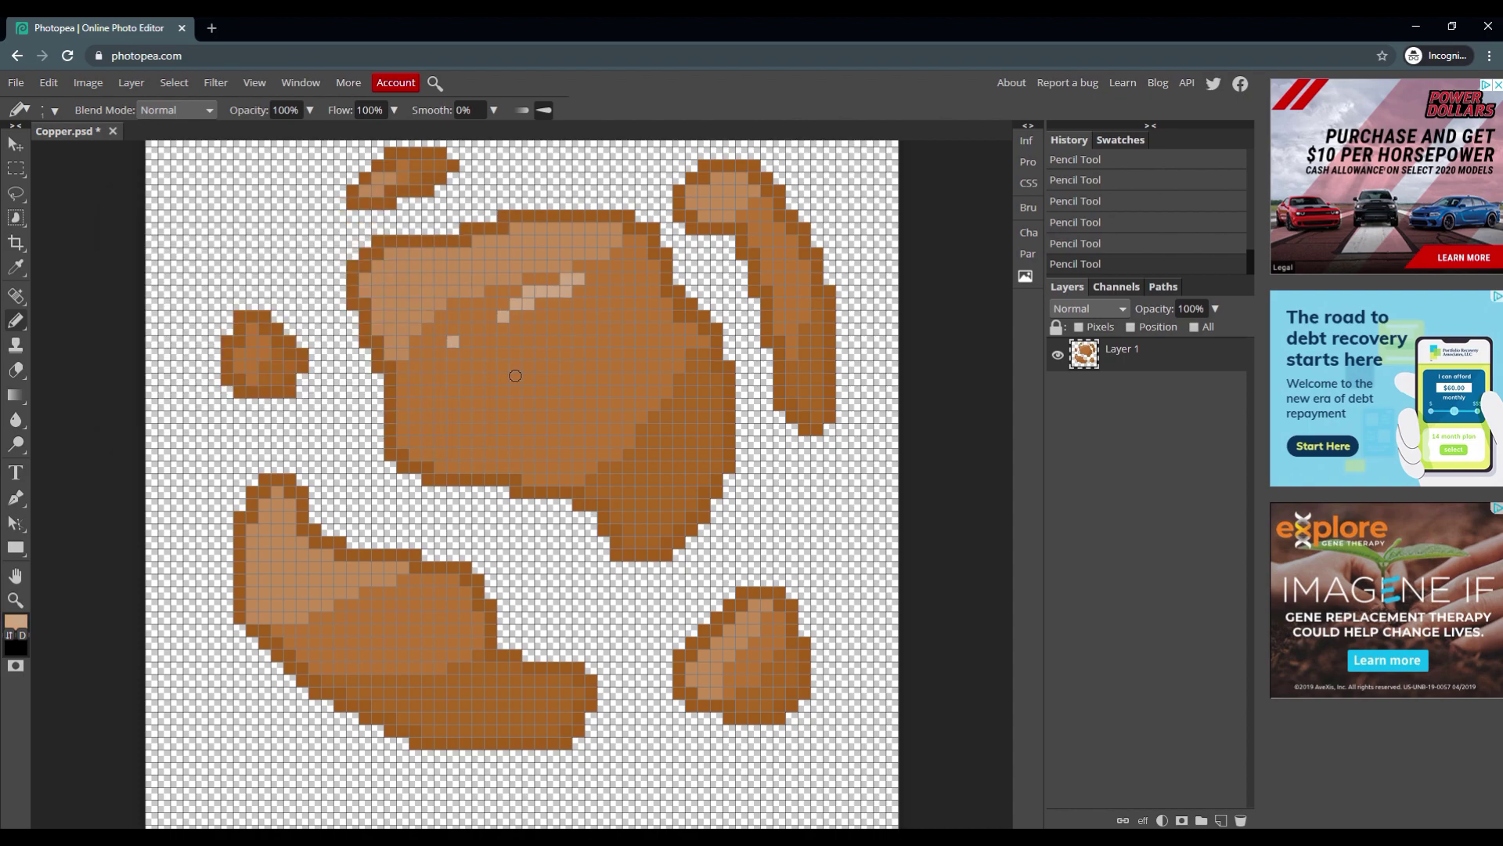
{"action": "key", "text": "ctrl+z"}
{"action": "key", "text": "ctrl+z"}
{"action": "left_click", "coordinate": [436, 366]}
{"action": "left_click", "coordinate": [546, 328], "text": "shift"}
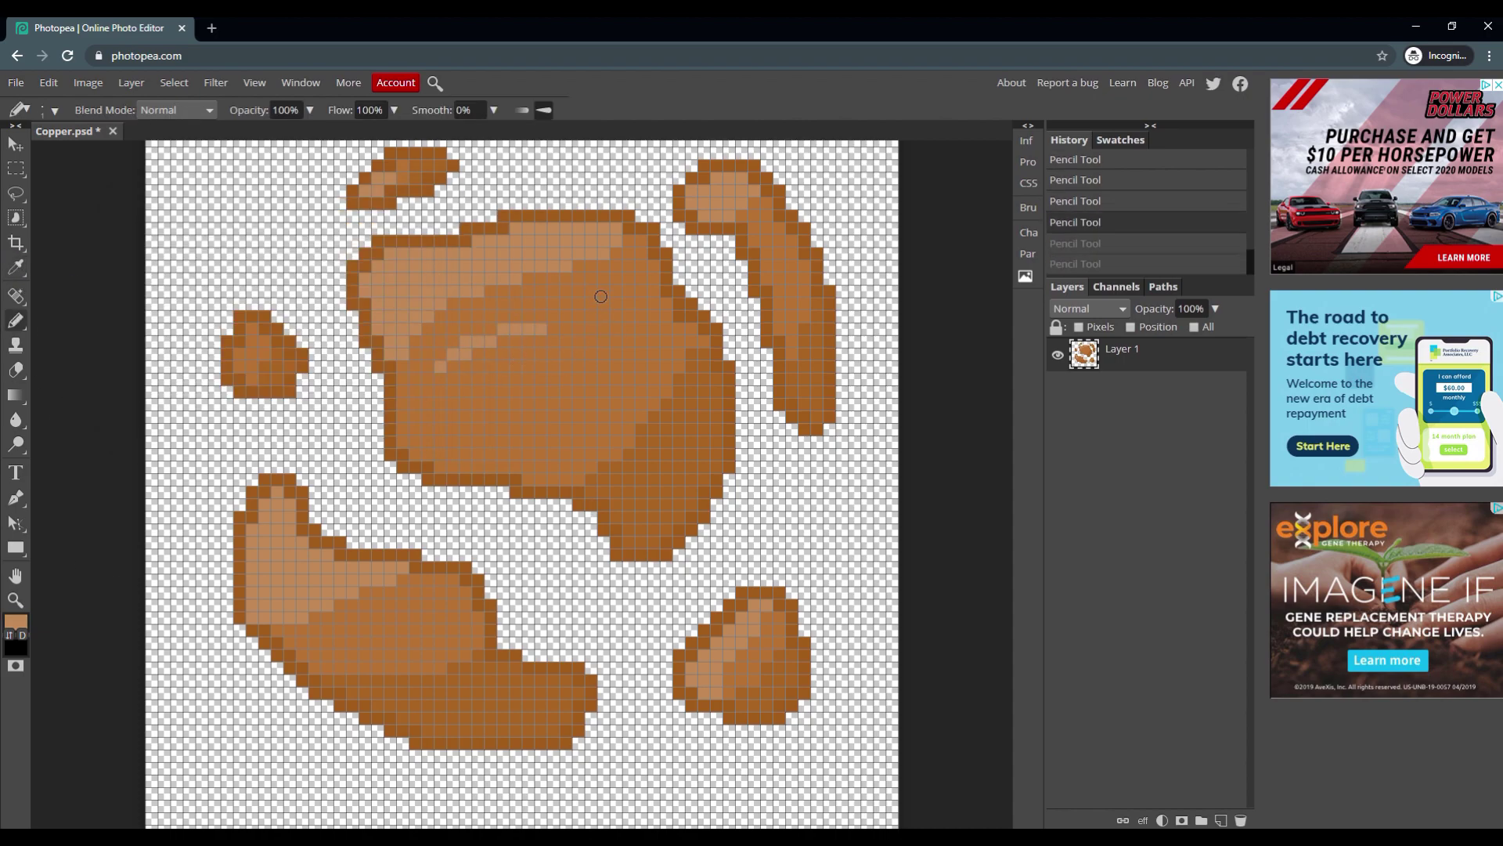
Add short light flecks across the middle of the large central and lower-left patches, plus a few on the curved and smaller patches
{"action": "left_click", "coordinate": [491, 366]}
{"action": "left_click", "coordinate": [485, 414]}
{"action": "left_click", "coordinate": [384, 616]}
{"action": "left_click", "coordinate": [433, 636]}
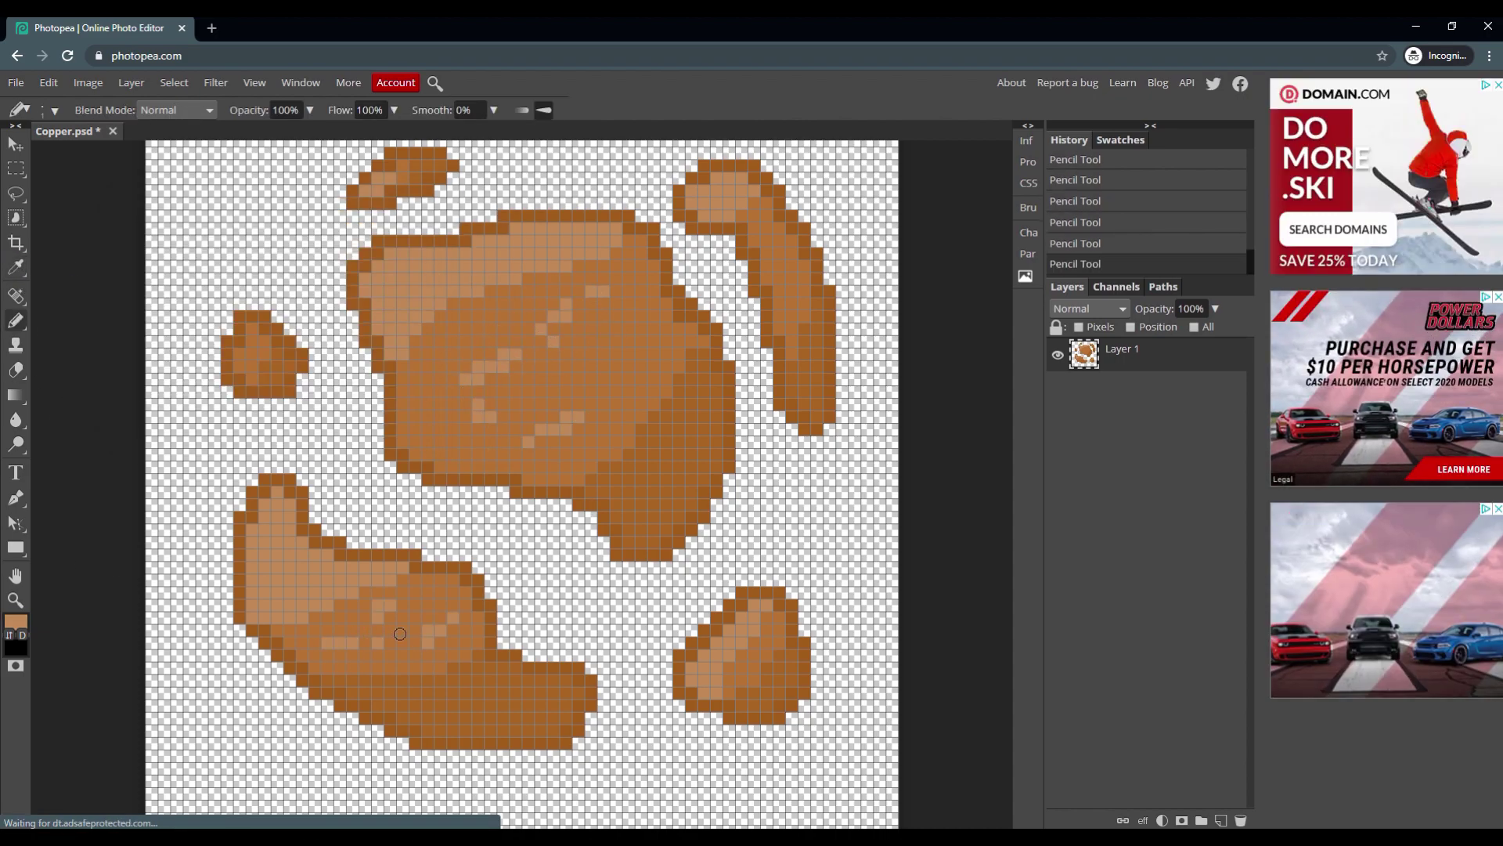
{"action": "scroll", "coordinate": [761, 288], "scroll_direction": "up", "scroll_amount": 2}
{"action": "scroll", "coordinate": [726, 455], "scroll_direction": "down", "scroll_amount": 2}
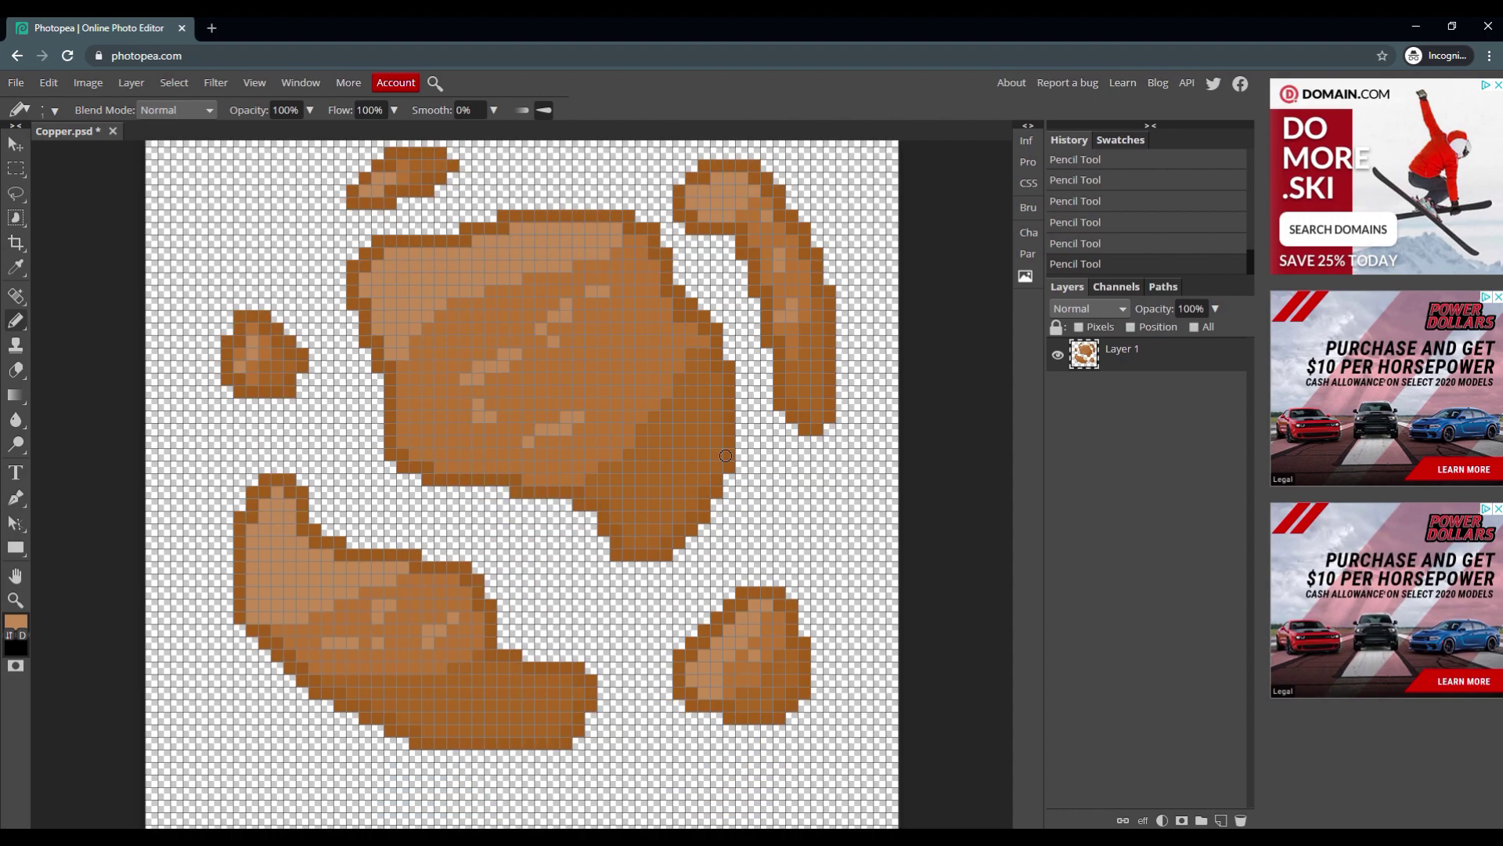
{"action": "scroll", "coordinate": [620, 428], "scroll_direction": "down", "scroll_amount": 1}
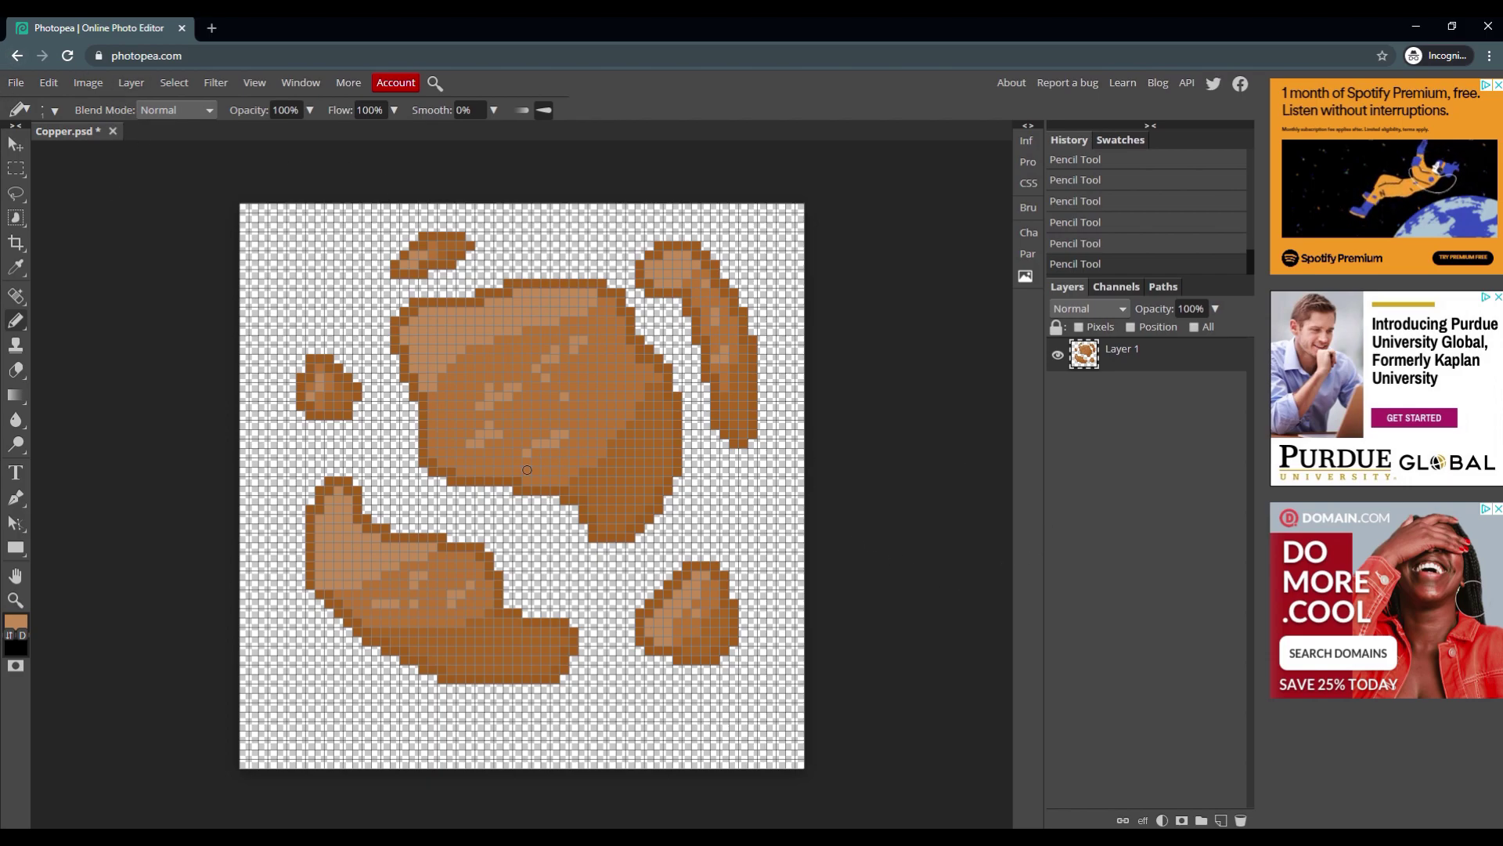
Create a new project named Copper, 420 px wide and 420 px high
{"action": "left_click", "coordinate": [15, 144]}
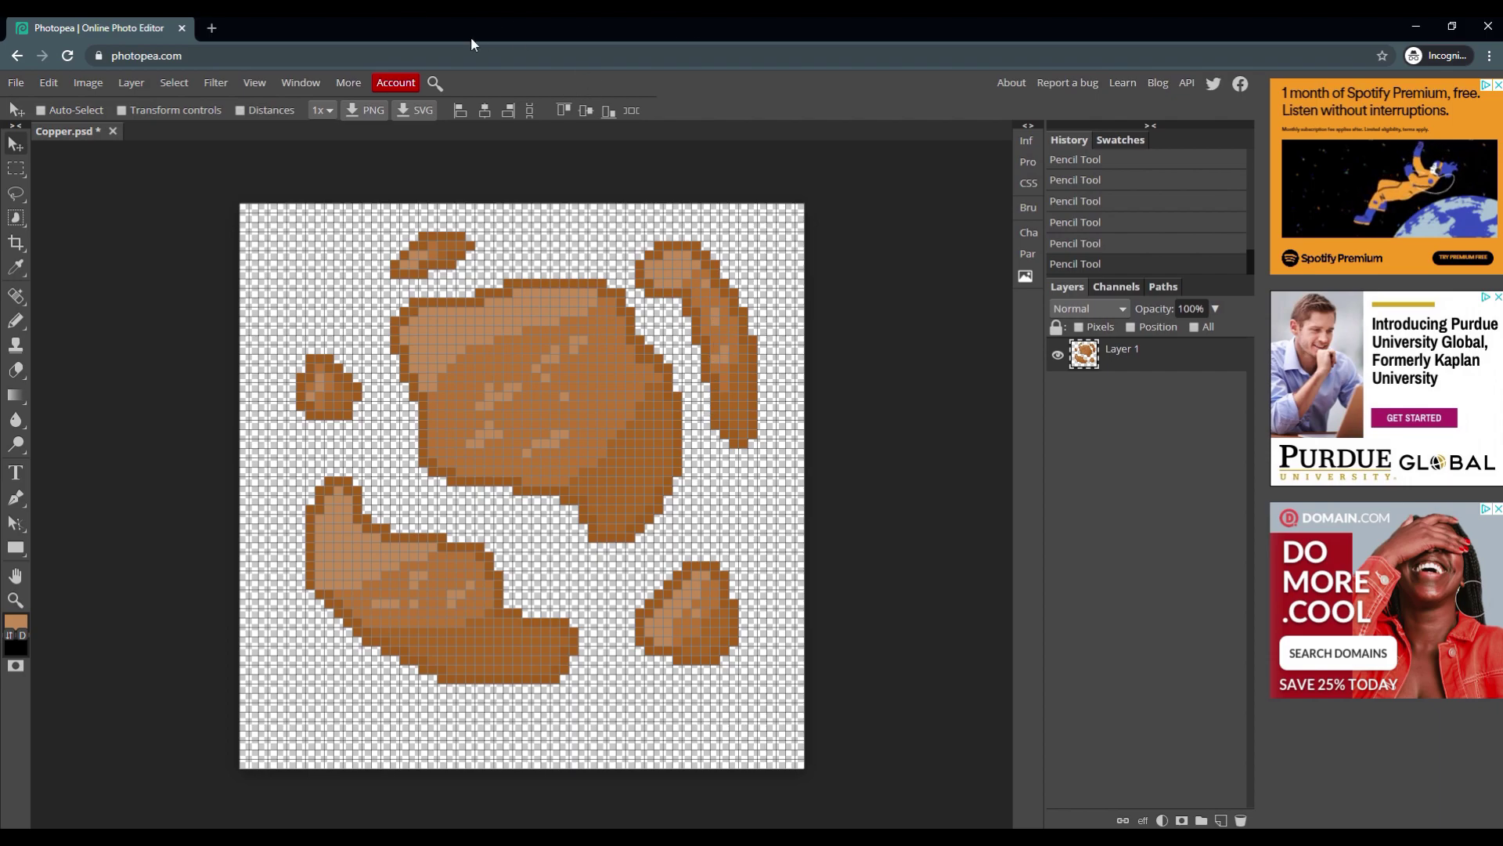
{"action": "left_click", "coordinate": [16, 82]}
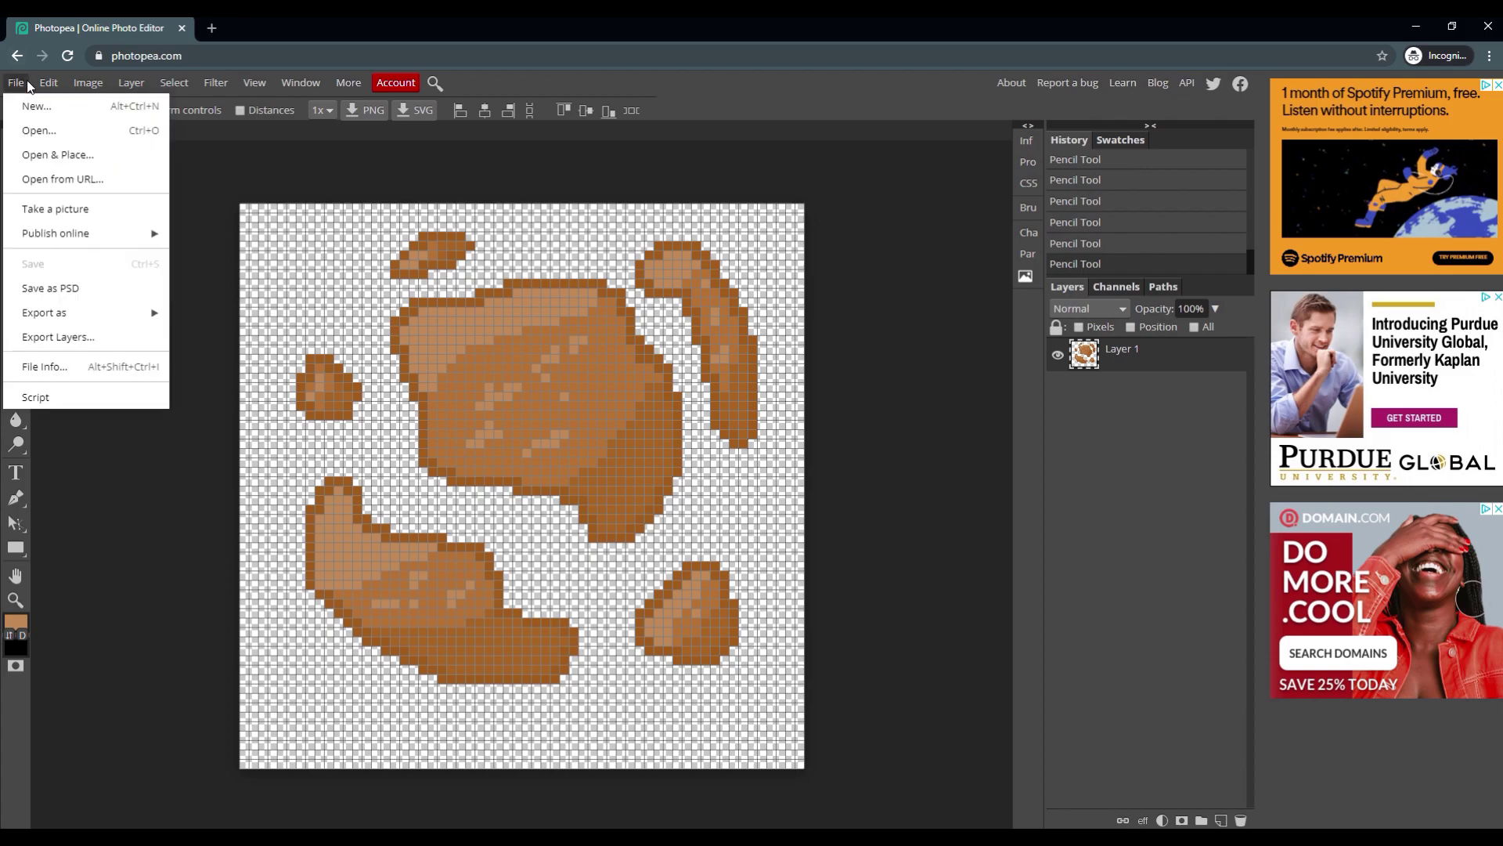
{"action": "left_click", "coordinate": [55, 108]}
{"action": "left_click", "coordinate": [115, 178]}
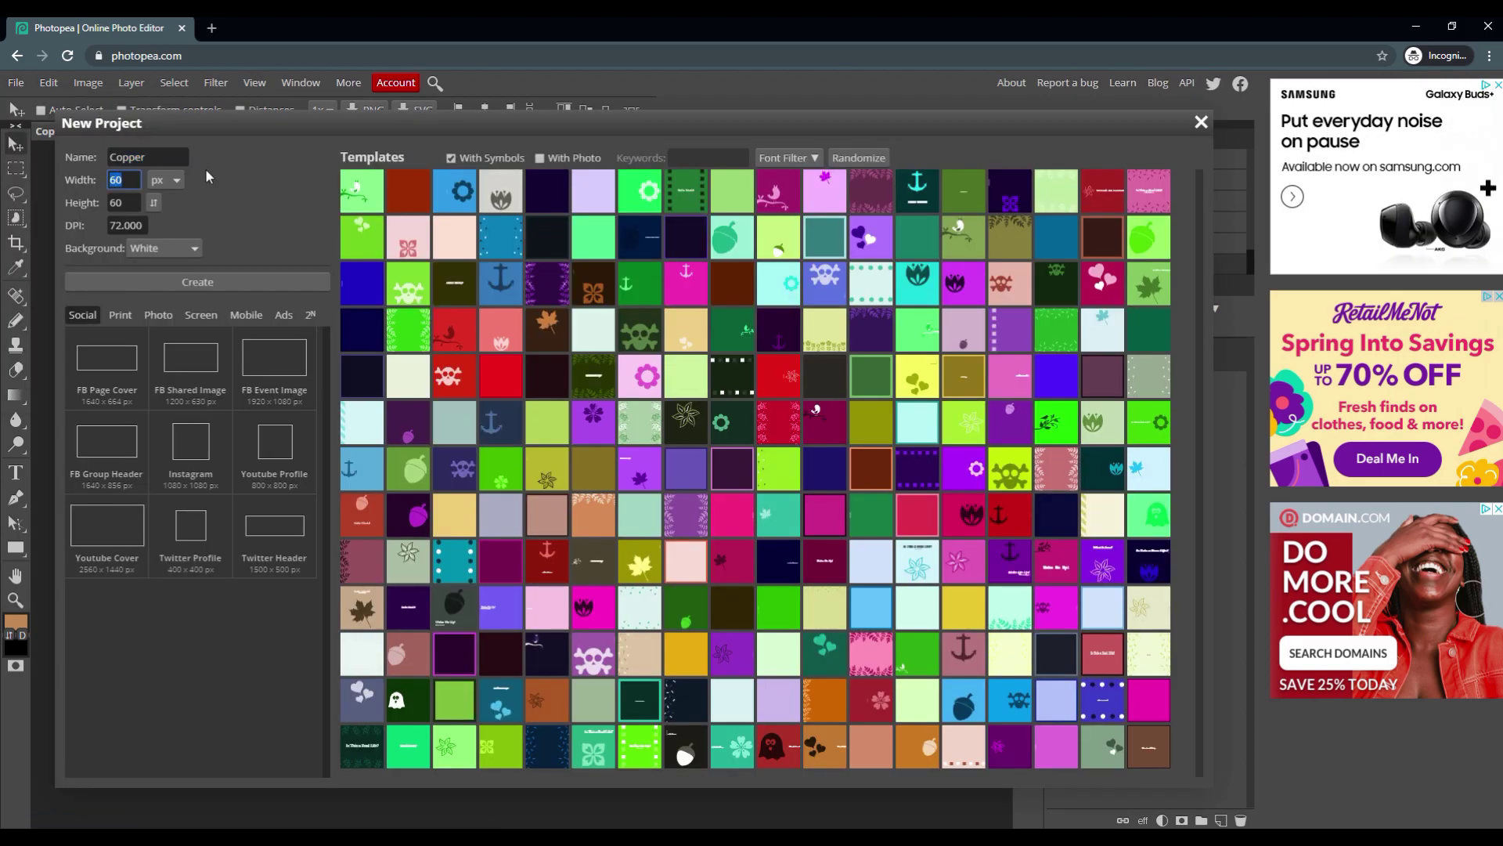
{"action": "type", "text": "420"}
{"action": "left_click", "coordinate": [119, 203]}
{"action": "type", "text": "420"}
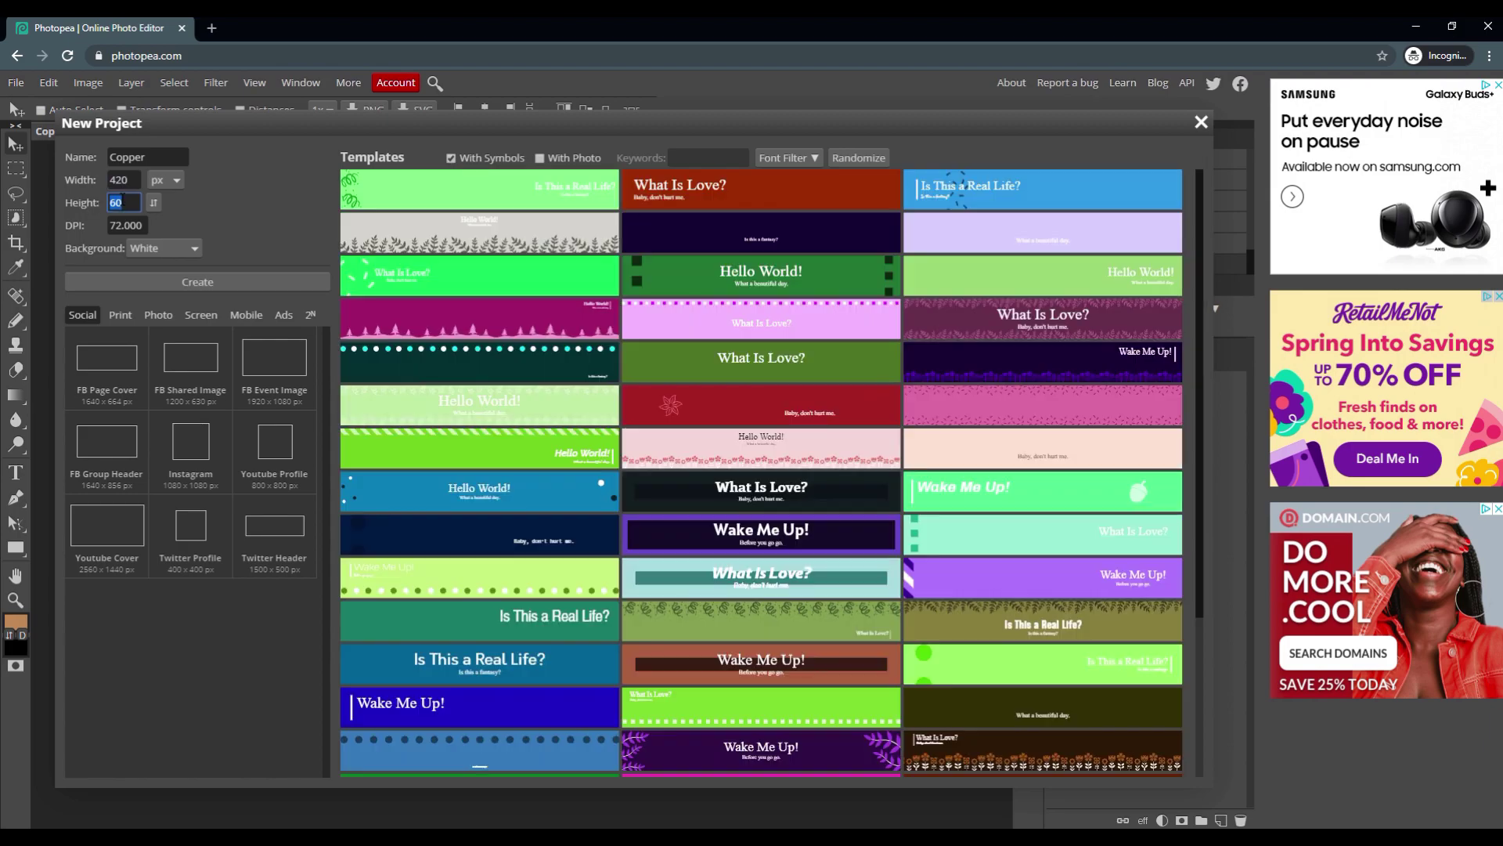
{"action": "left_click", "coordinate": [180, 280]}
Replace the new document's white background with an empty layer and copy the copper texture layer into it from the original document
{"action": "left_click", "coordinate": [1221, 820]}
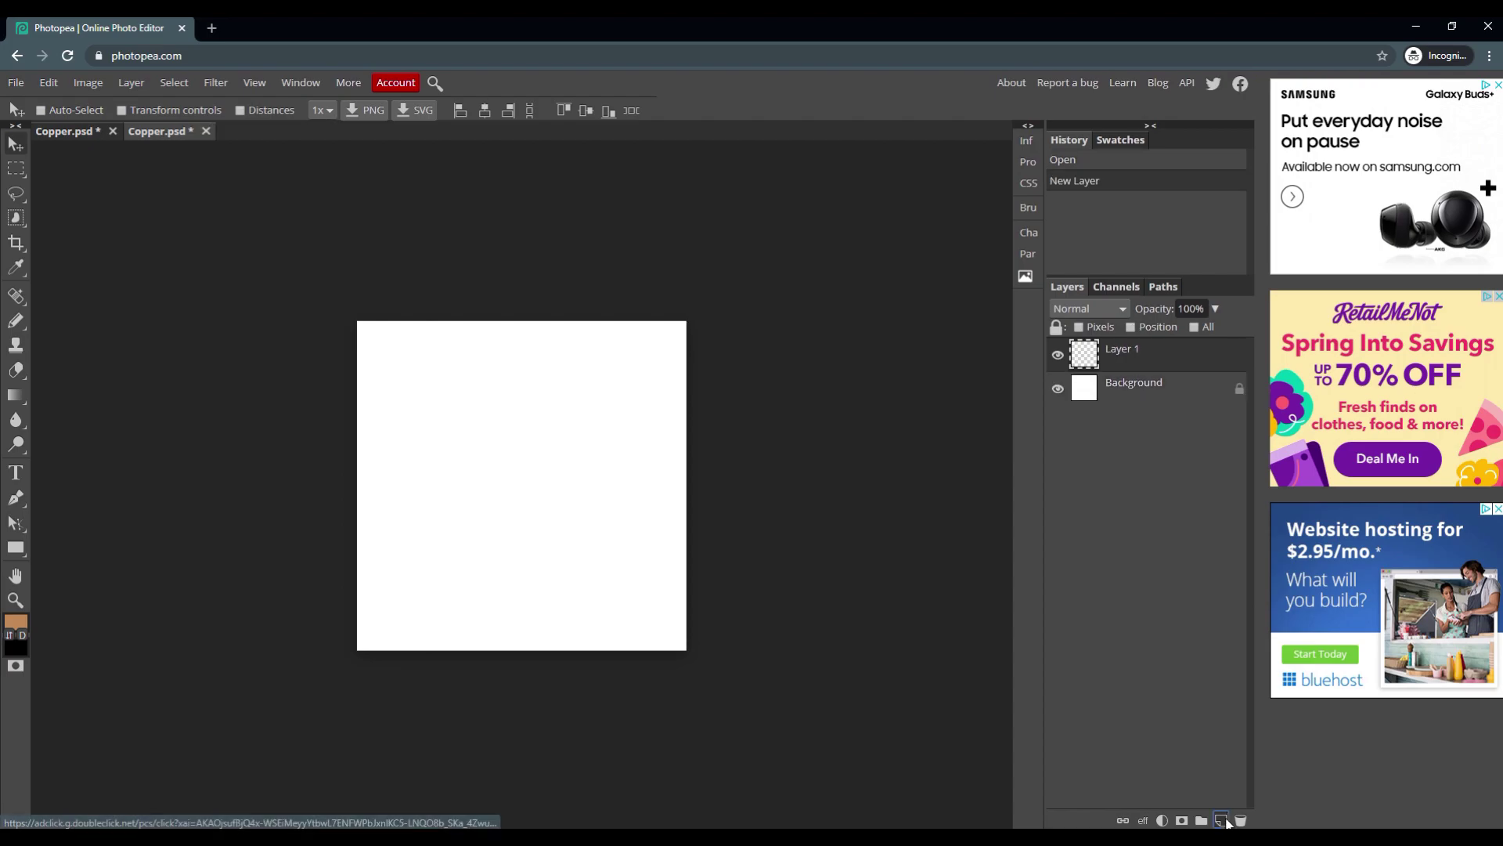
{"action": "left_click", "coordinate": [1146, 396]}
{"action": "key", "text": "Delete"}
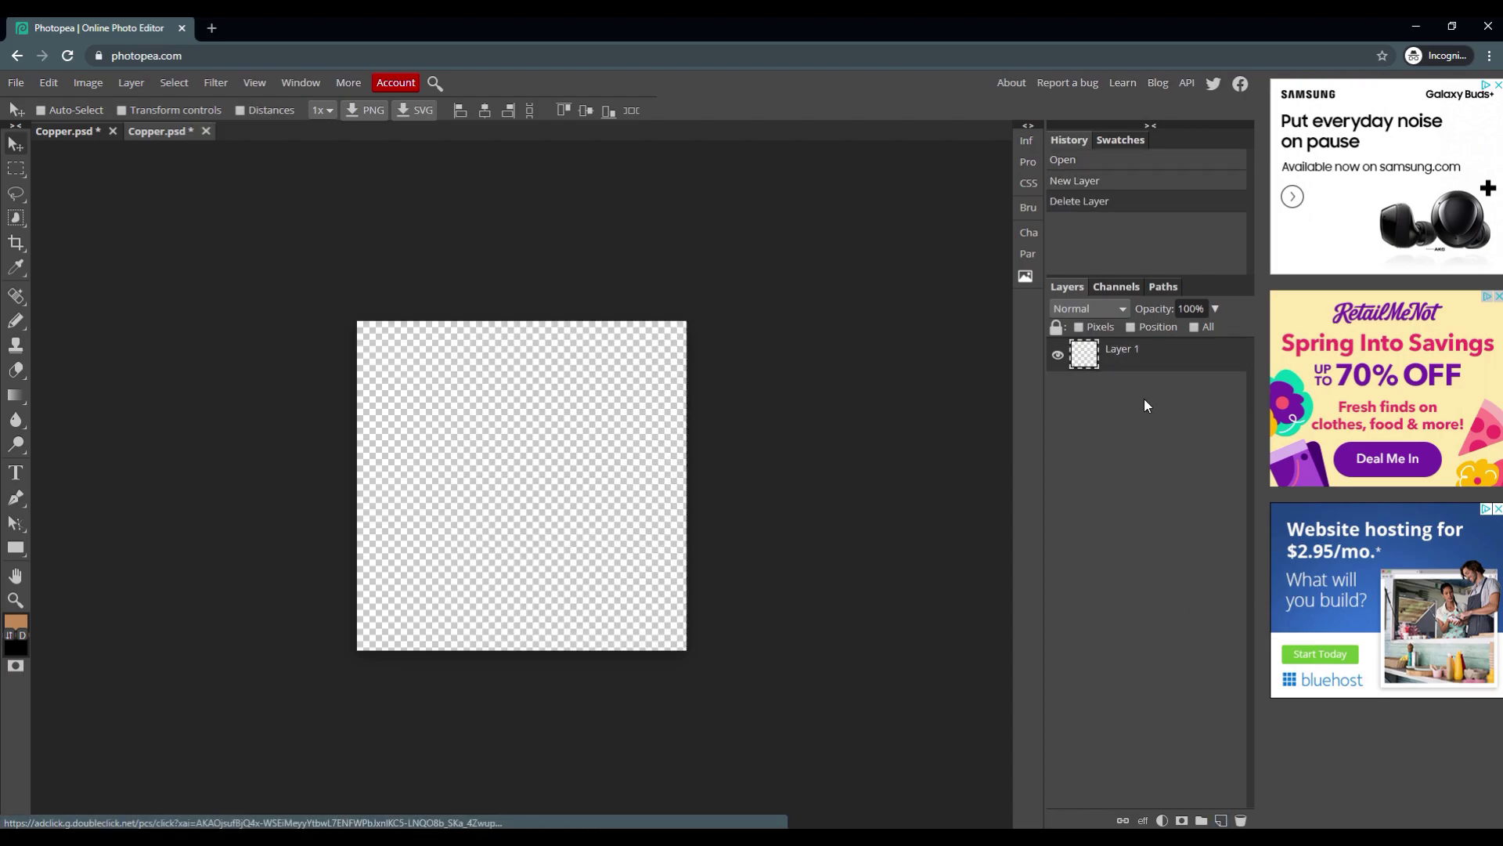
{"action": "left_click", "coordinate": [68, 133]}
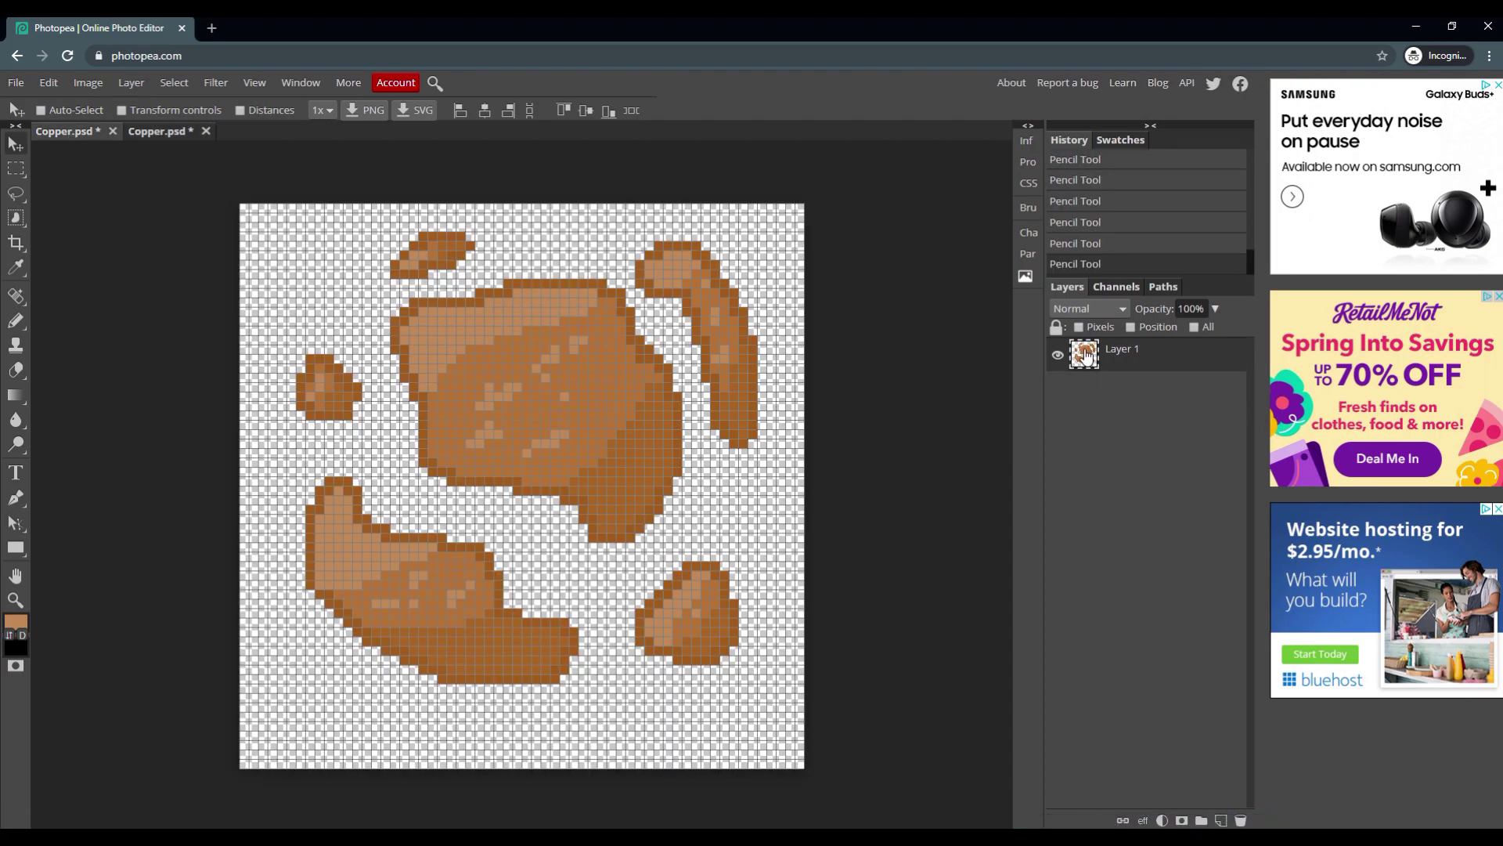
{"action": "left_click_drag", "start_coordinate": [1085, 354], "coordinate": [357, 237]}
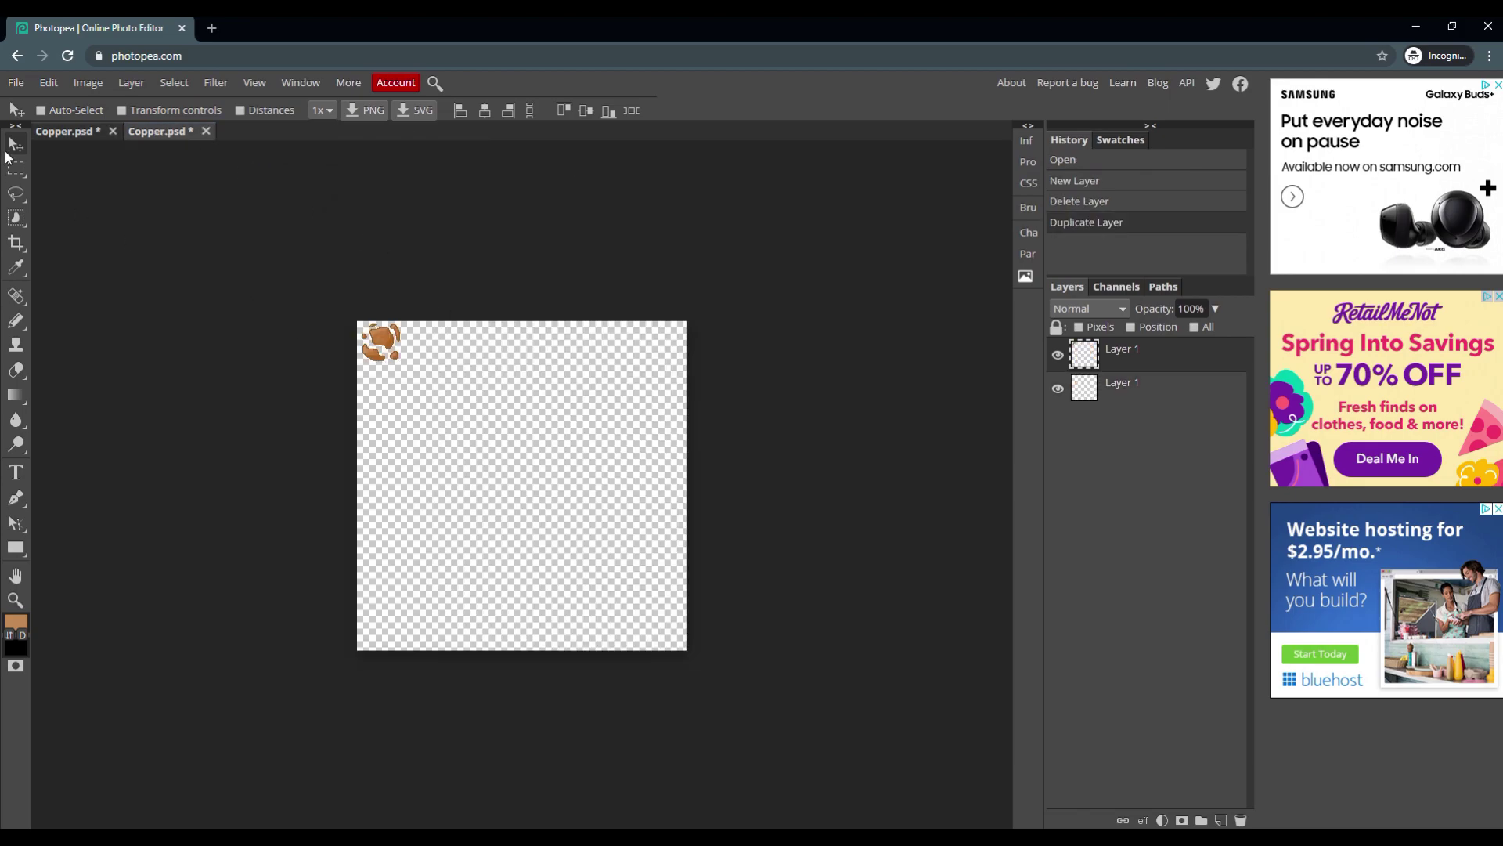
{"action": "left_click", "coordinate": [50, 83]}
{"action": "left_click", "coordinate": [114, 422]}
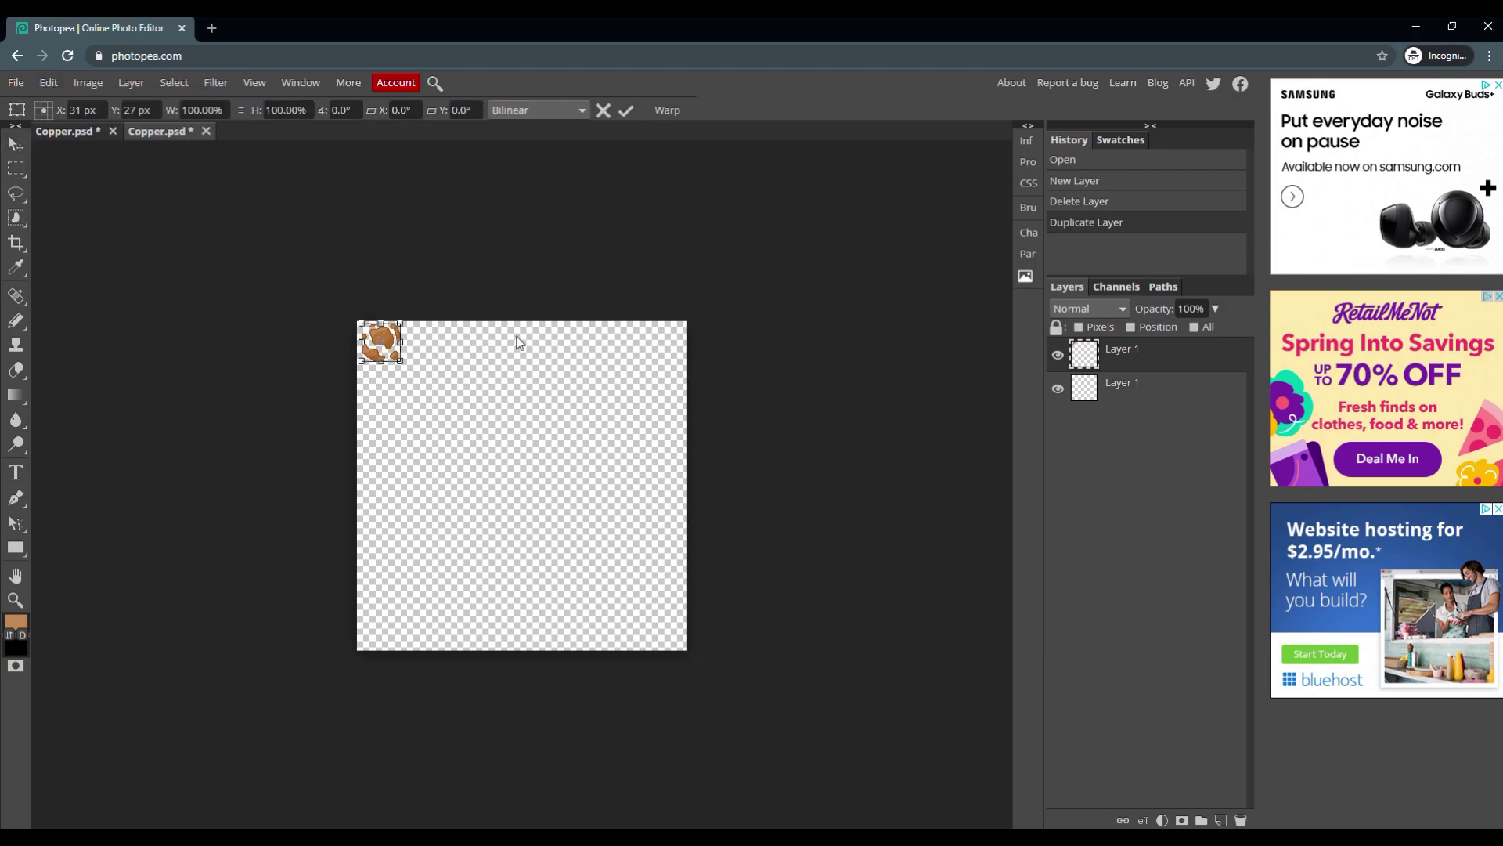
{"action": "left_click_drag", "start_coordinate": [400, 362], "coordinate": [665, 554]}
{"action": "key", "text": "Return"}
{"action": "key", "text": "ctrl+z"}
{"action": "left_click", "coordinate": [48, 82]}
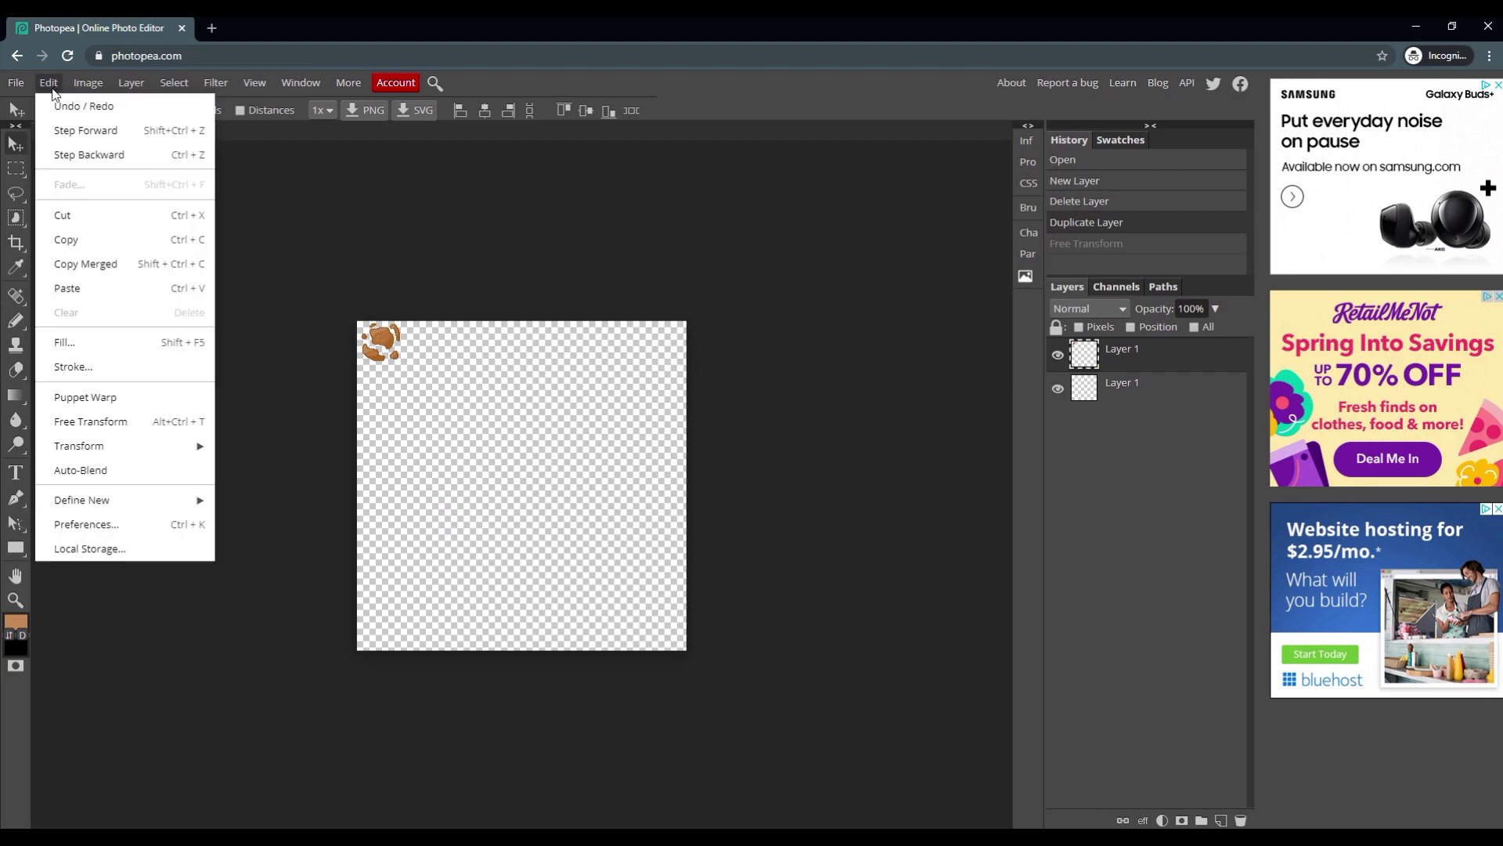
{"action": "left_click", "coordinate": [114, 423]}
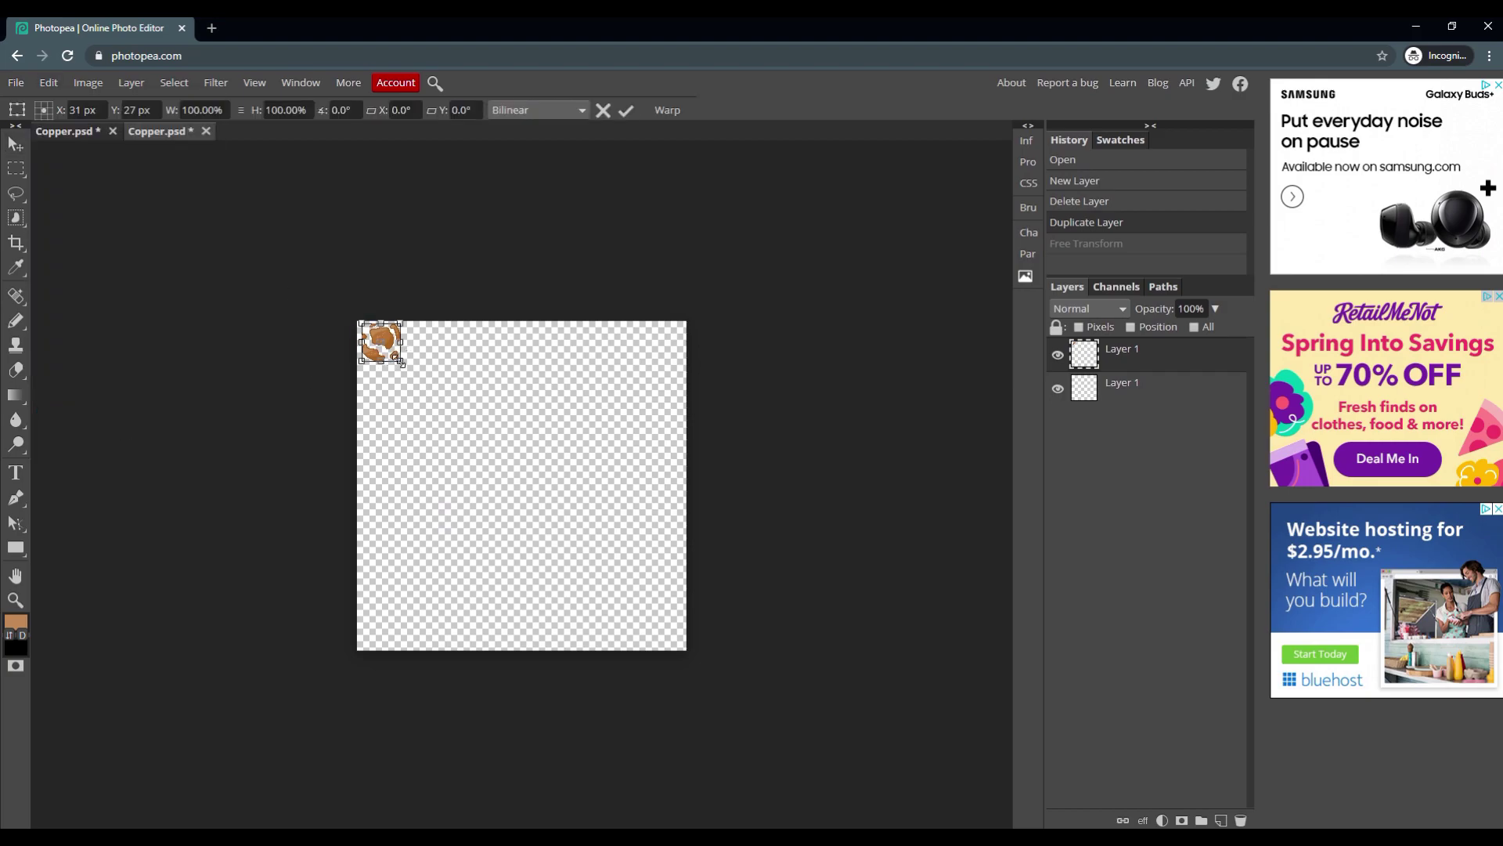
{"action": "left_click_drag", "start_coordinate": [402, 364], "coordinate": [681, 654]}
{"action": "left_click_drag", "start_coordinate": [601, 500], "coordinate": [602, 506]}
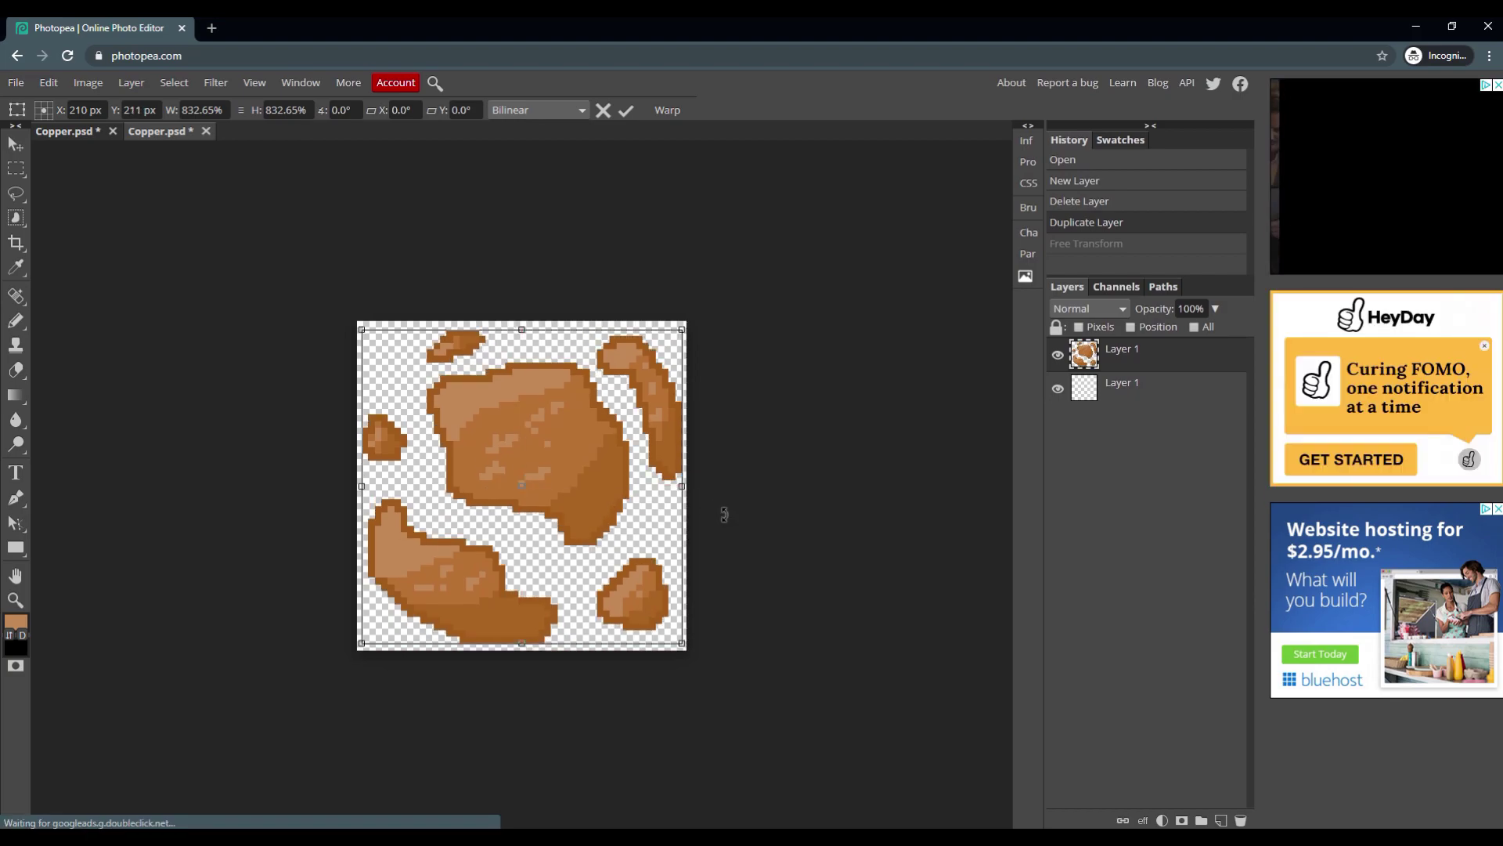
{"action": "left_click_drag", "start_coordinate": [361, 329], "coordinate": [357, 327]}
{"action": "key", "text": "Escape"}
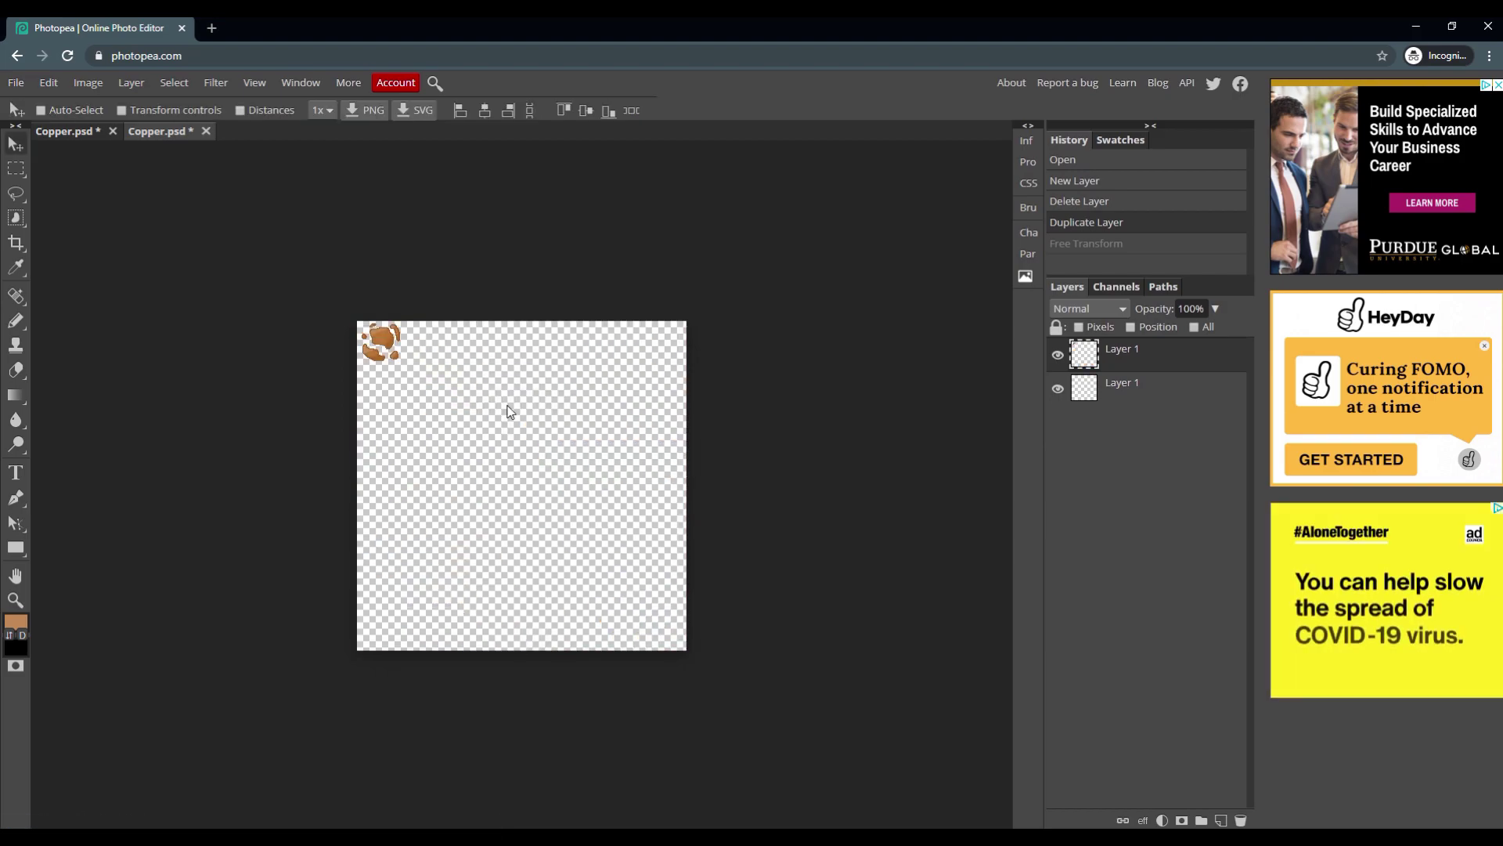
Scale the copper layer to about 845% with Nearest Neighbor interpolation so it fills the canvas, and delete the empty layer
{"action": "left_click", "coordinate": [48, 82]}
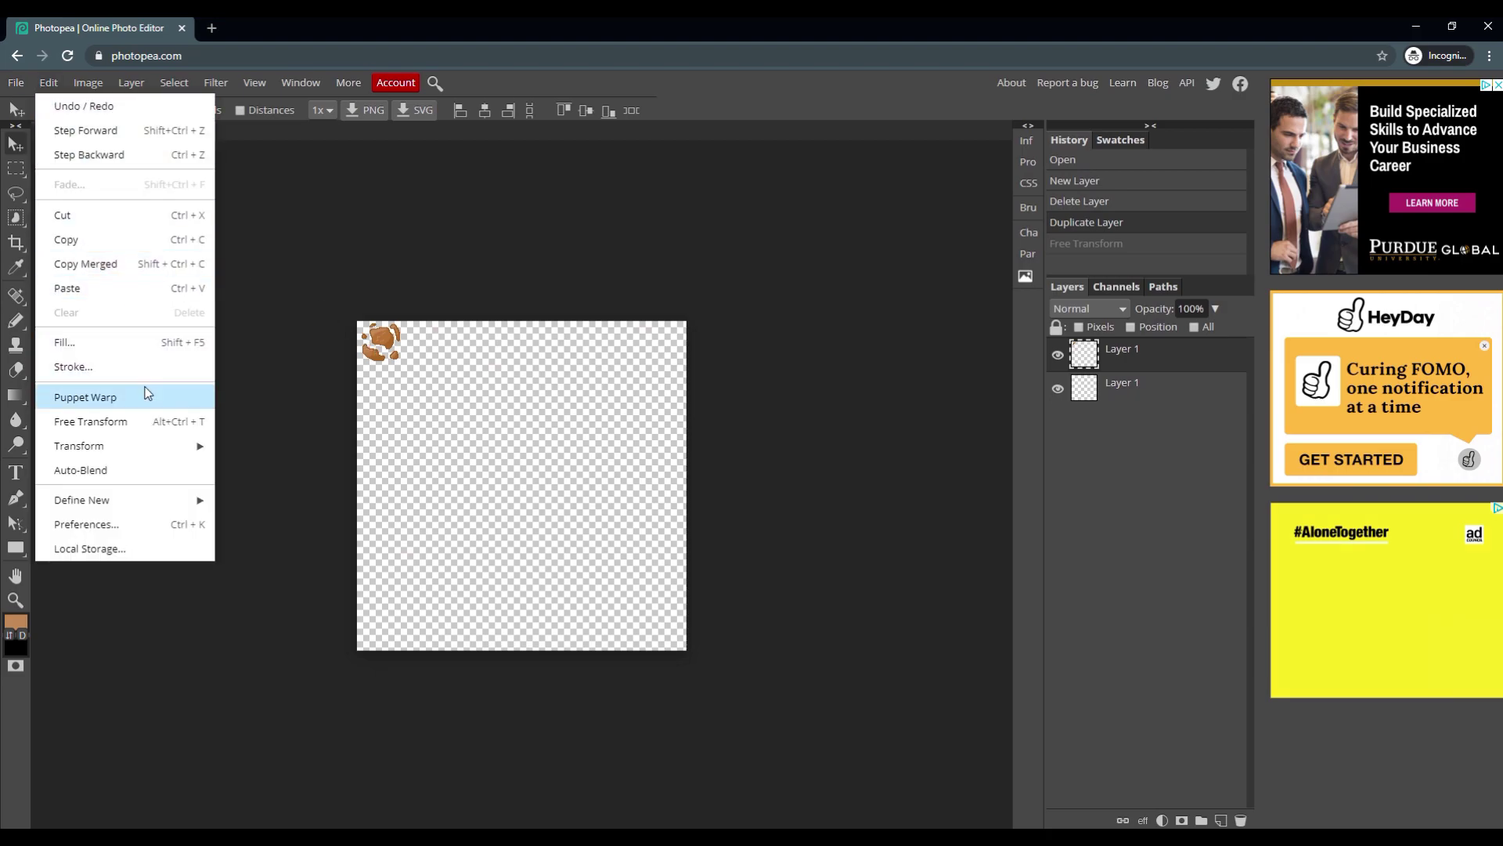
{"action": "left_click", "coordinate": [79, 396]}
{"action": "left_click_drag", "start_coordinate": [397, 356], "coordinate": [687, 642]}
{"action": "left_click_drag", "start_coordinate": [626, 570], "coordinate": [627, 573]}
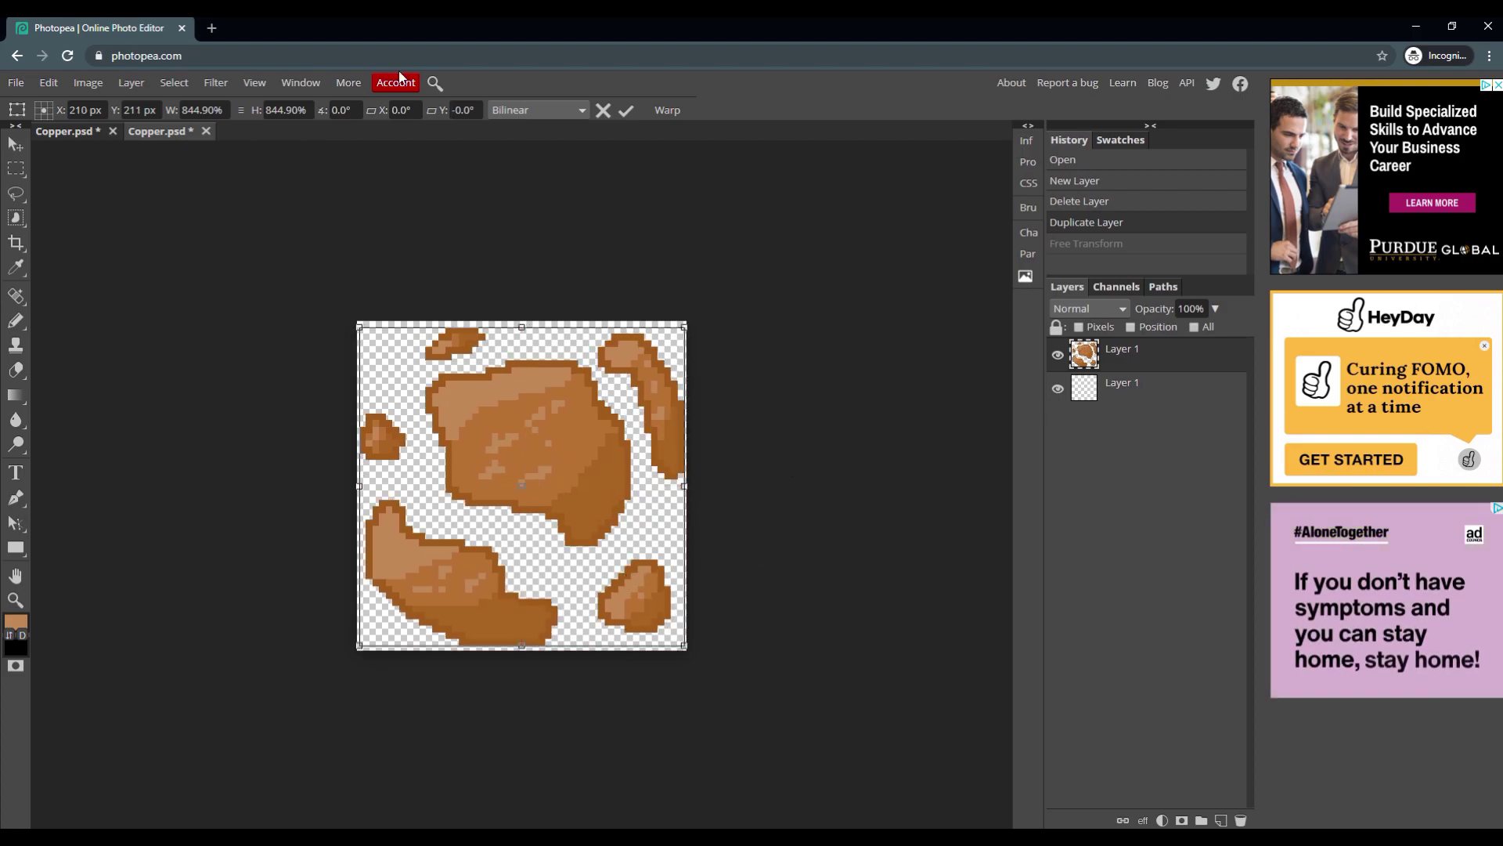
{"action": "left_click", "coordinate": [537, 112]}
{"action": "left_click", "coordinate": [537, 127]}
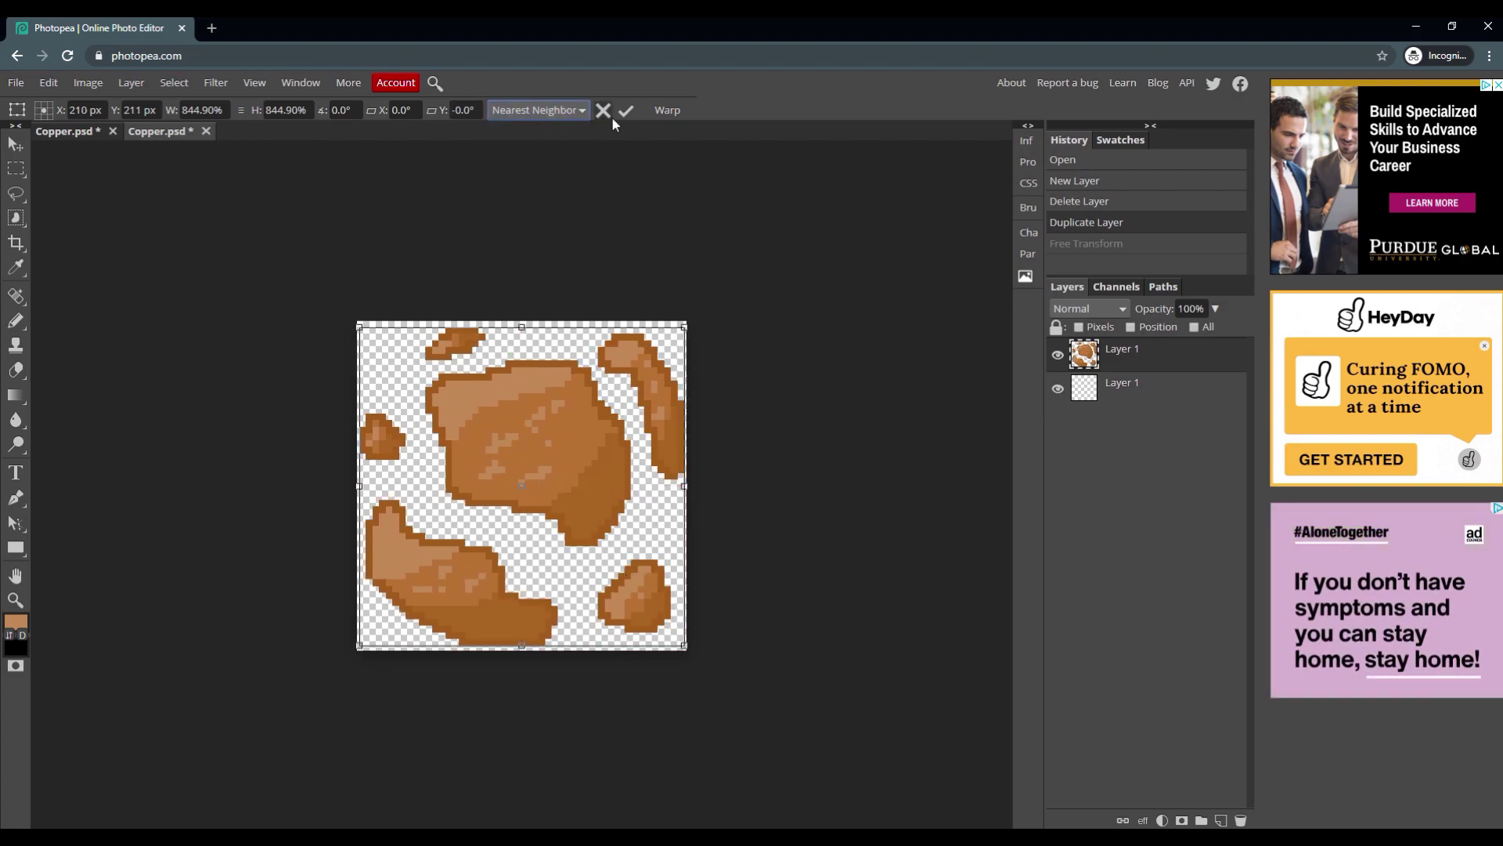
{"action": "left_click", "coordinate": [619, 116]}
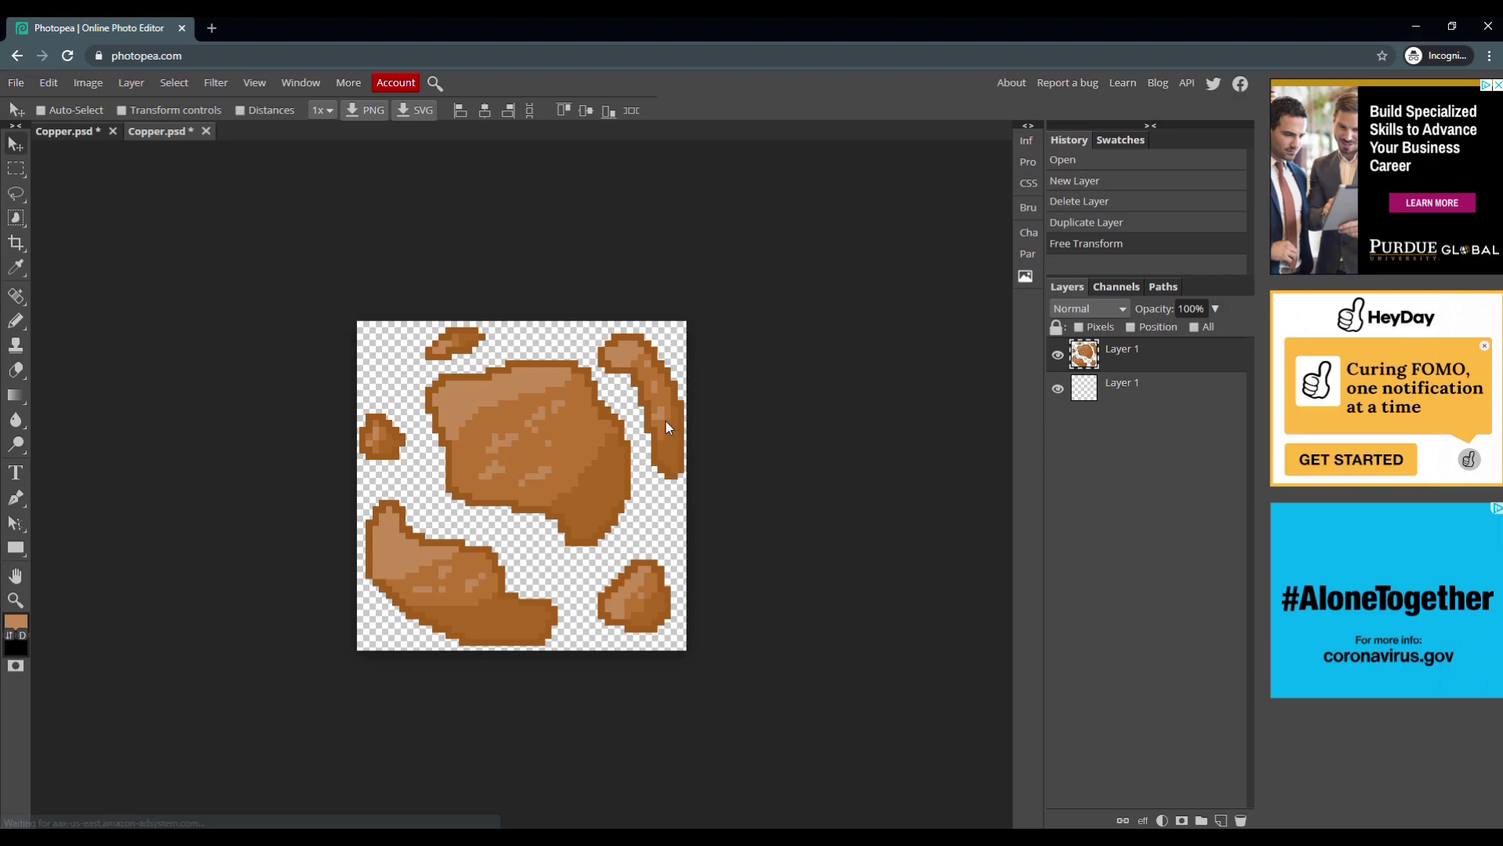
{"action": "left_click", "coordinate": [1192, 398]}
{"action": "key", "text": "Delete"}
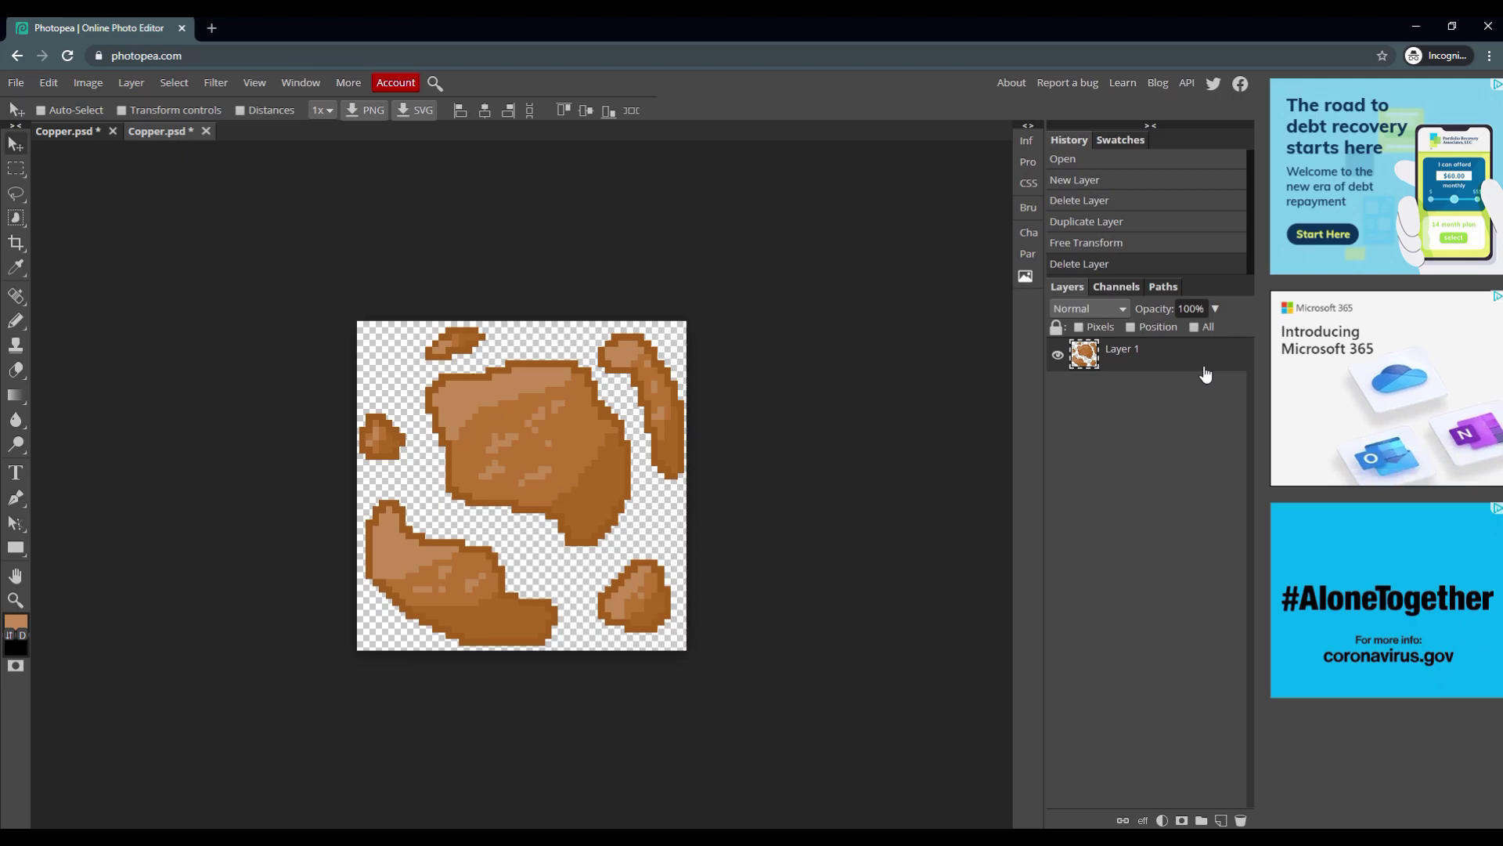
Add an Outer Glow style to the copper layer and set the glow colour to black (000000)
{"action": "double_click", "coordinate": [1206, 373]}
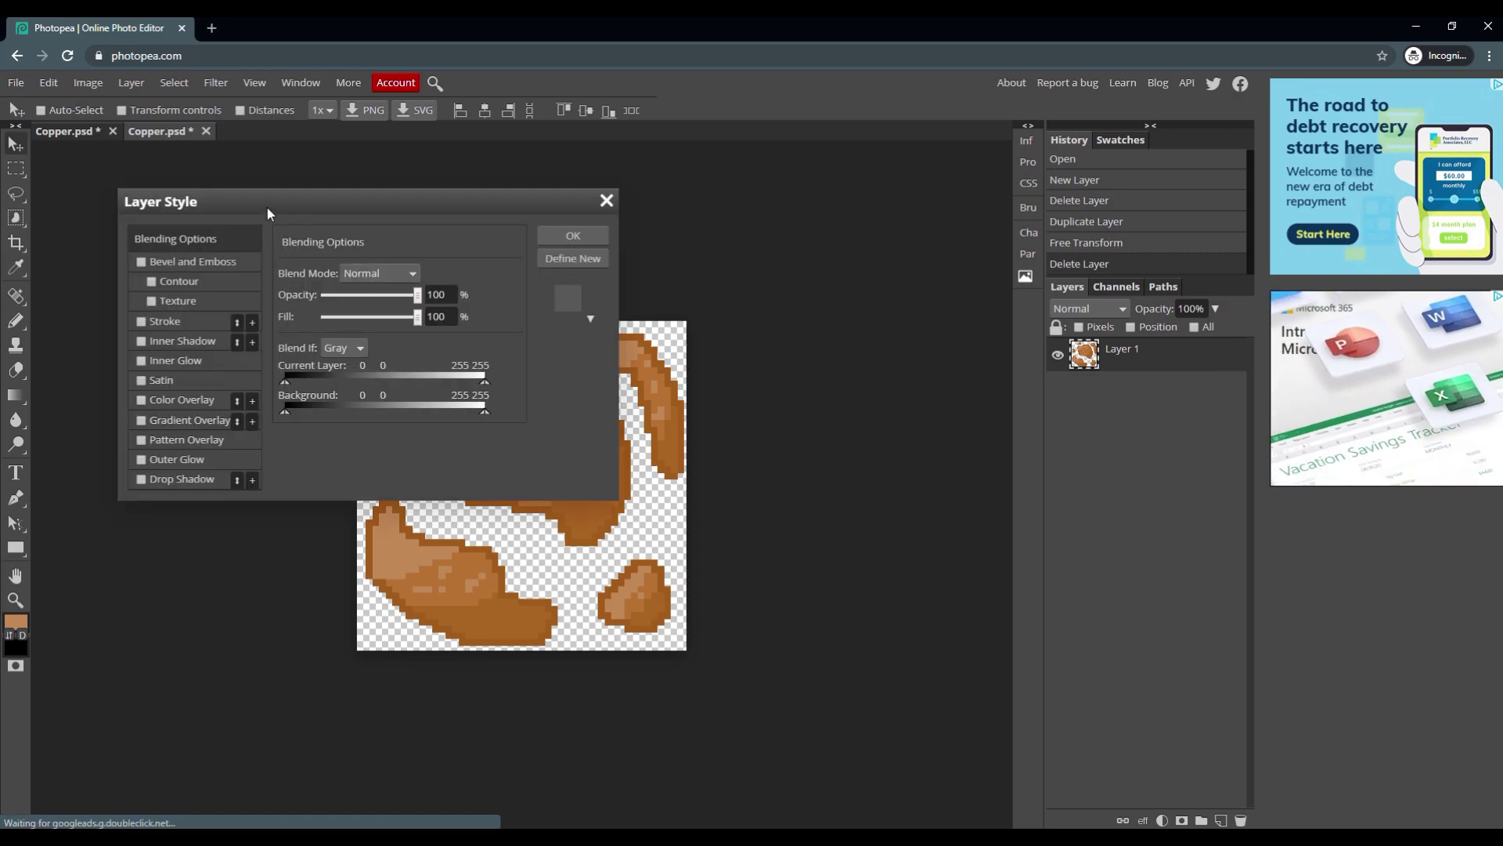
{"action": "left_click_drag", "start_coordinate": [267, 209], "coordinate": [800, 220]}
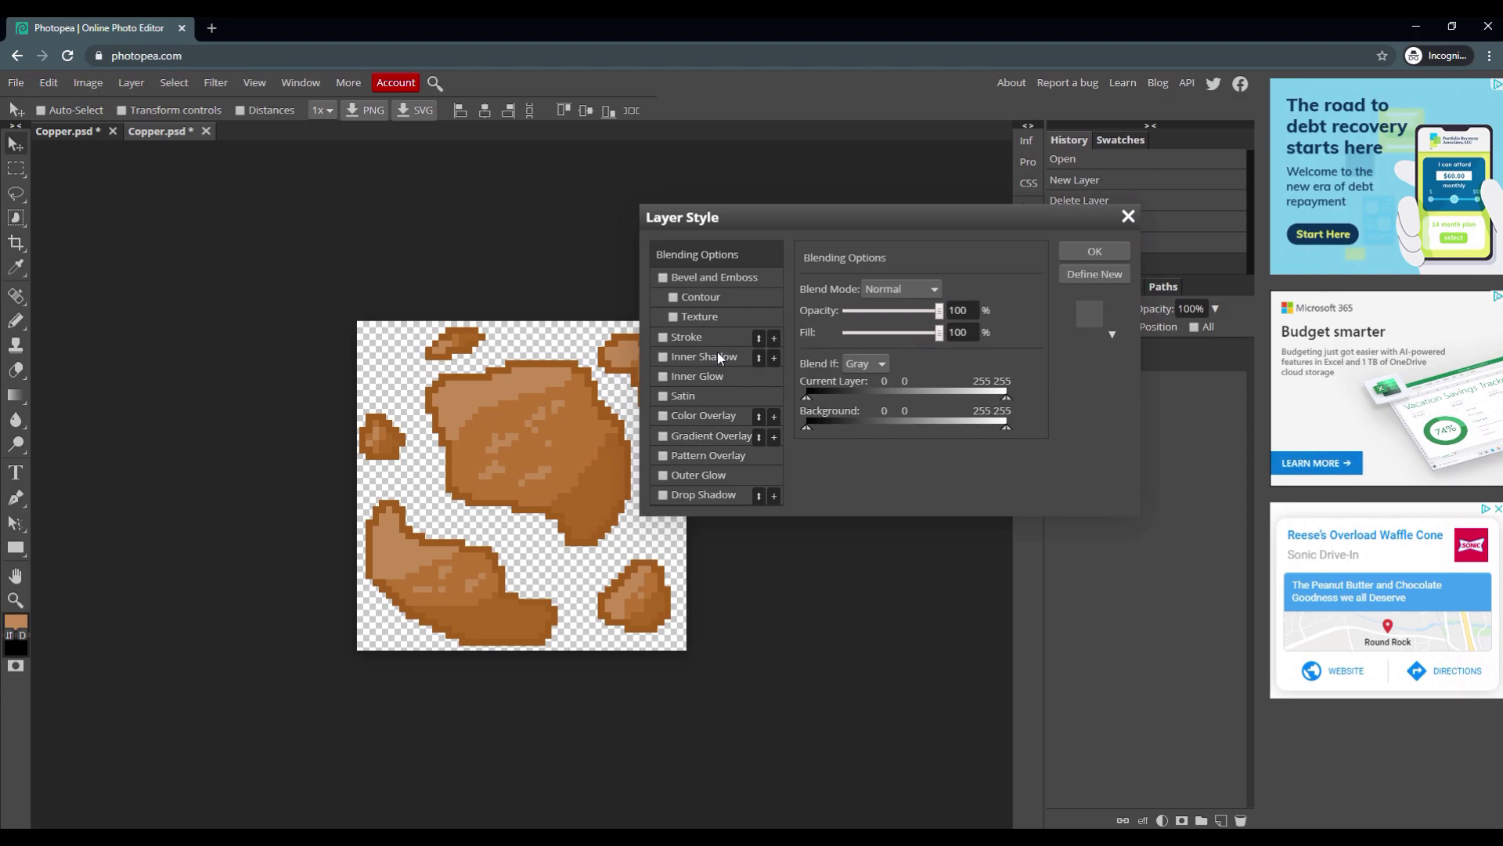
{"action": "left_click", "coordinate": [662, 474]}
{"action": "left_click", "coordinate": [701, 474]}
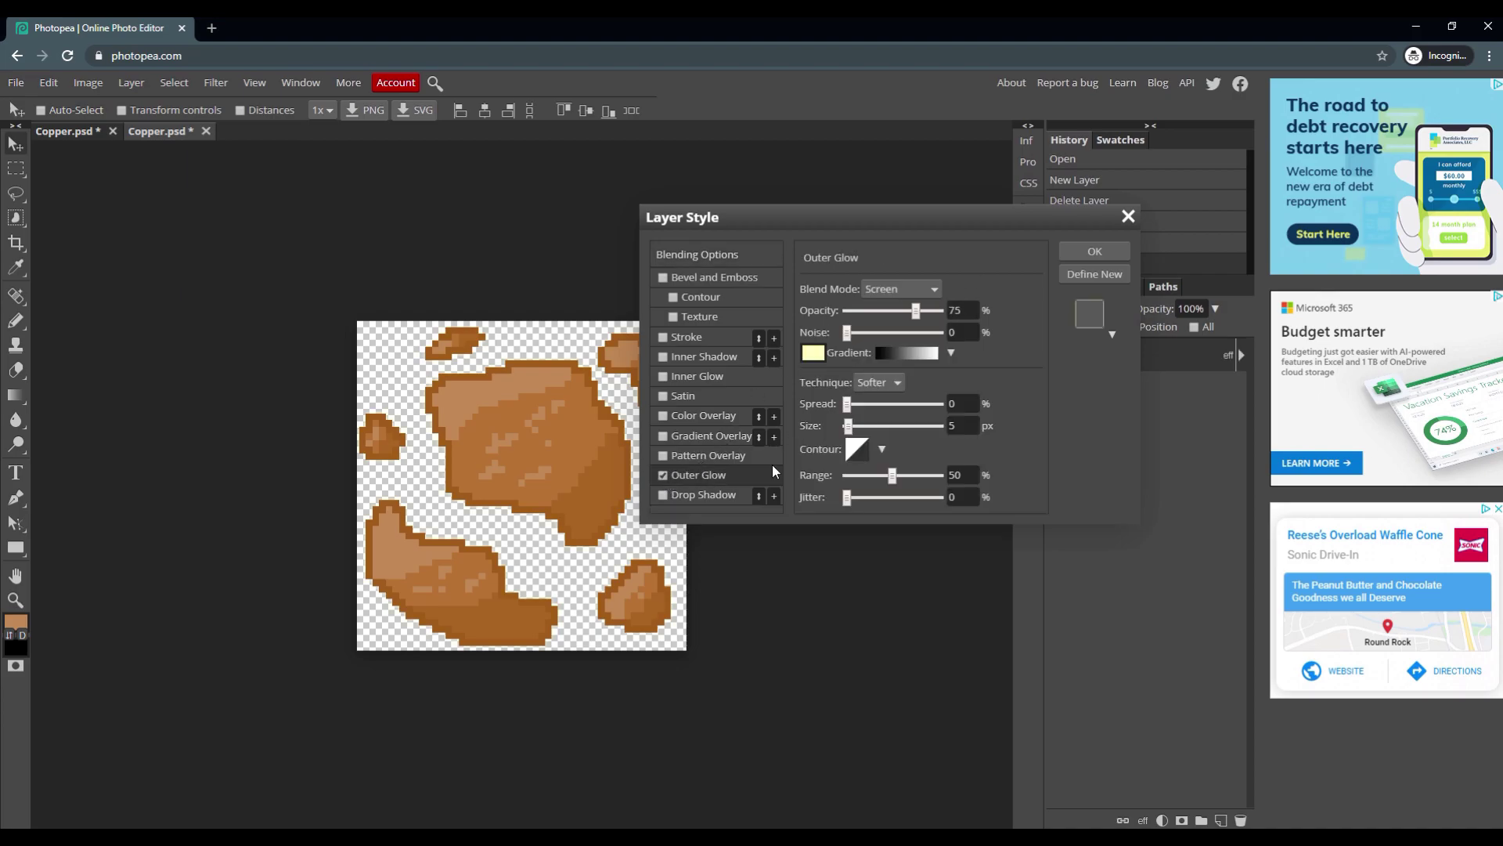
{"action": "left_click", "coordinate": [811, 352]}
{"action": "left_click_drag", "start_coordinate": [311, 382], "coordinate": [176, 424]}
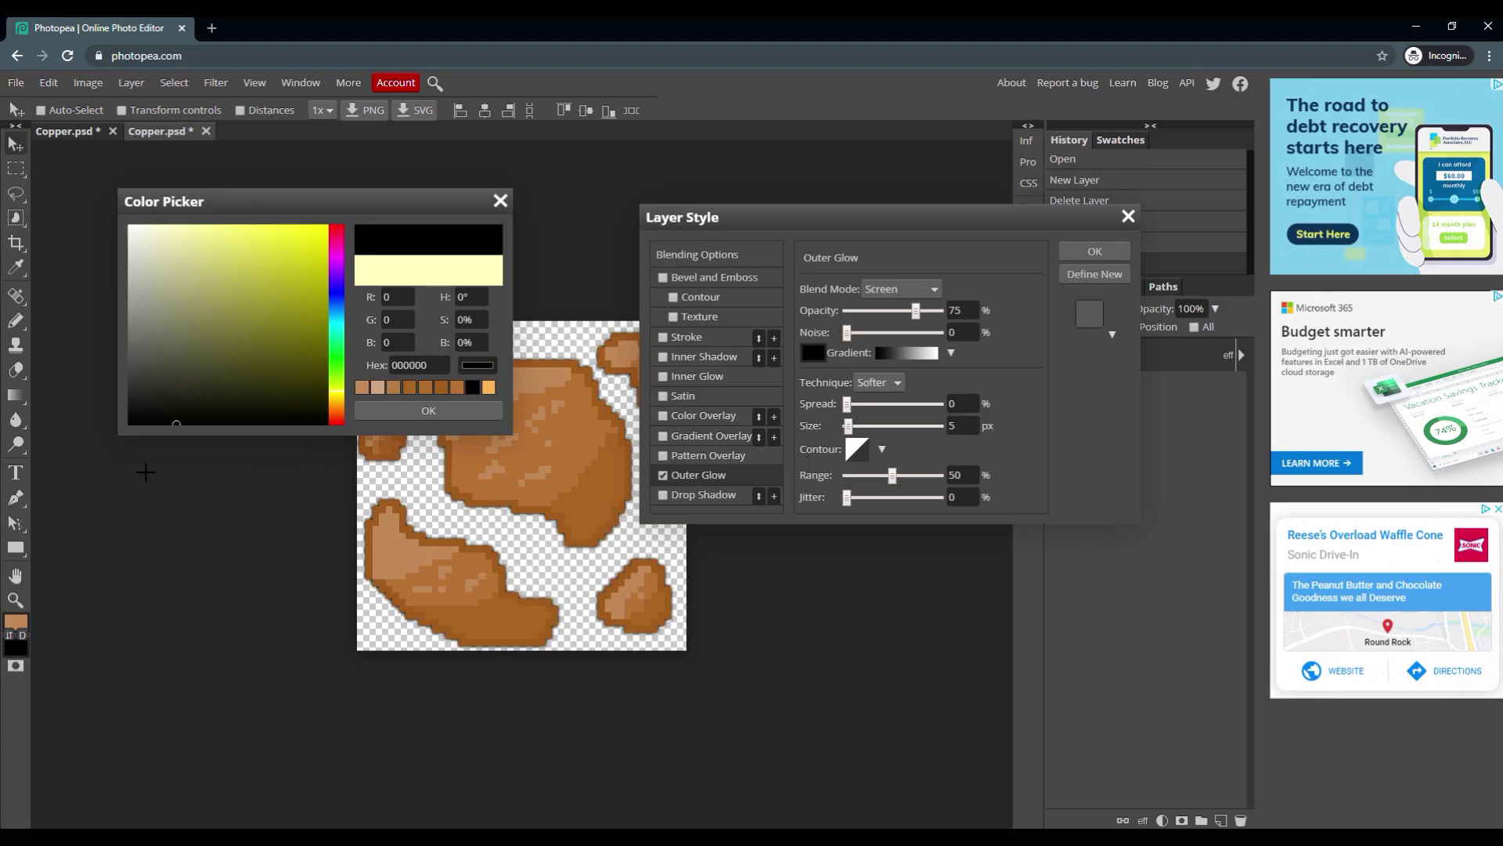
{"action": "left_click", "coordinate": [405, 413]}
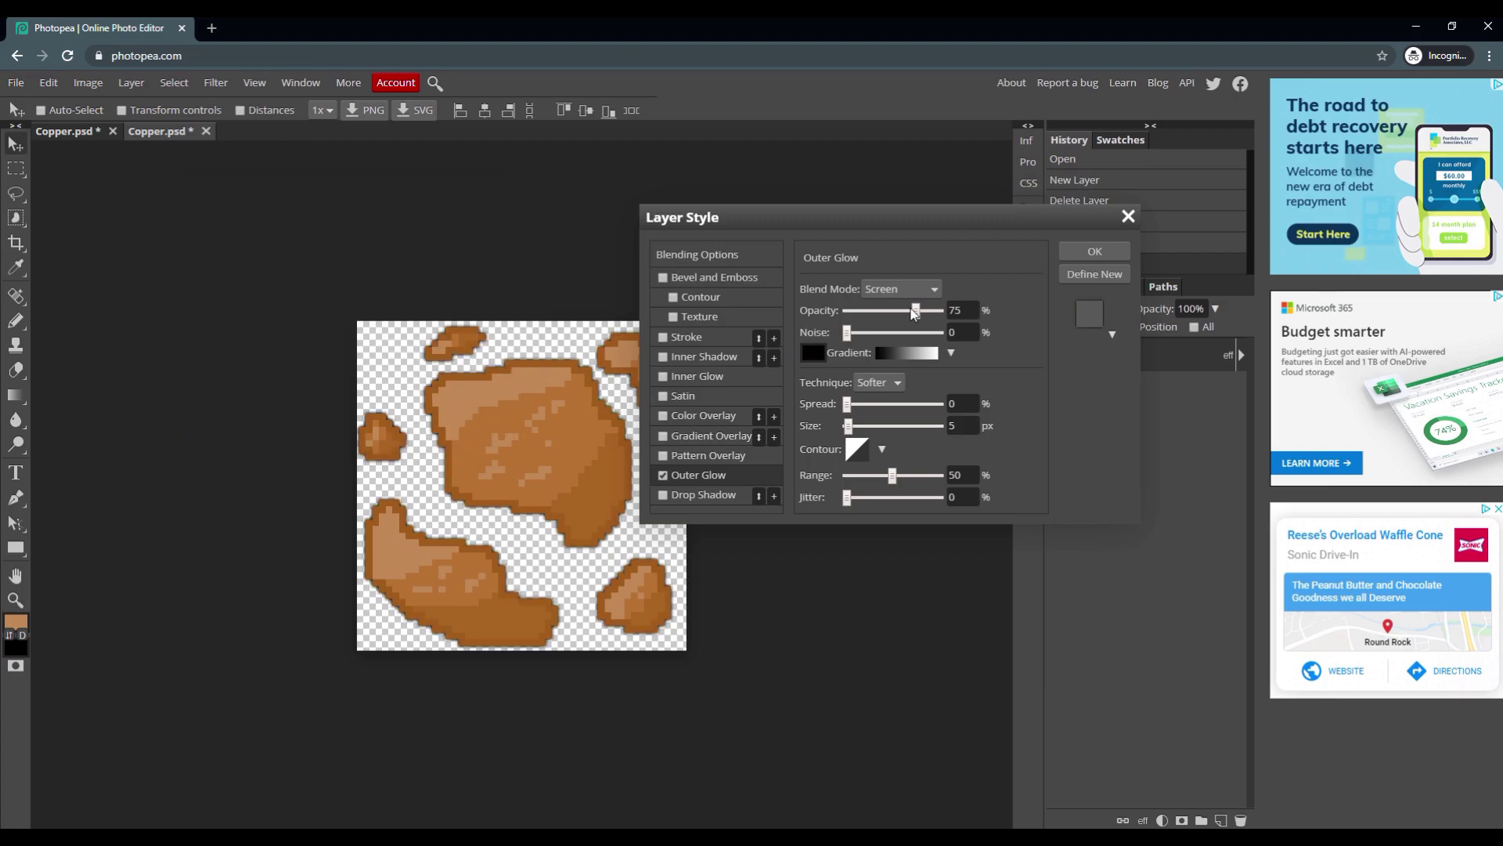
Set the Outer Glow's opacity to 49%, spread to 36% and range to 35%, and apply the style to the copper layer
{"action": "left_click", "coordinate": [854, 405]}
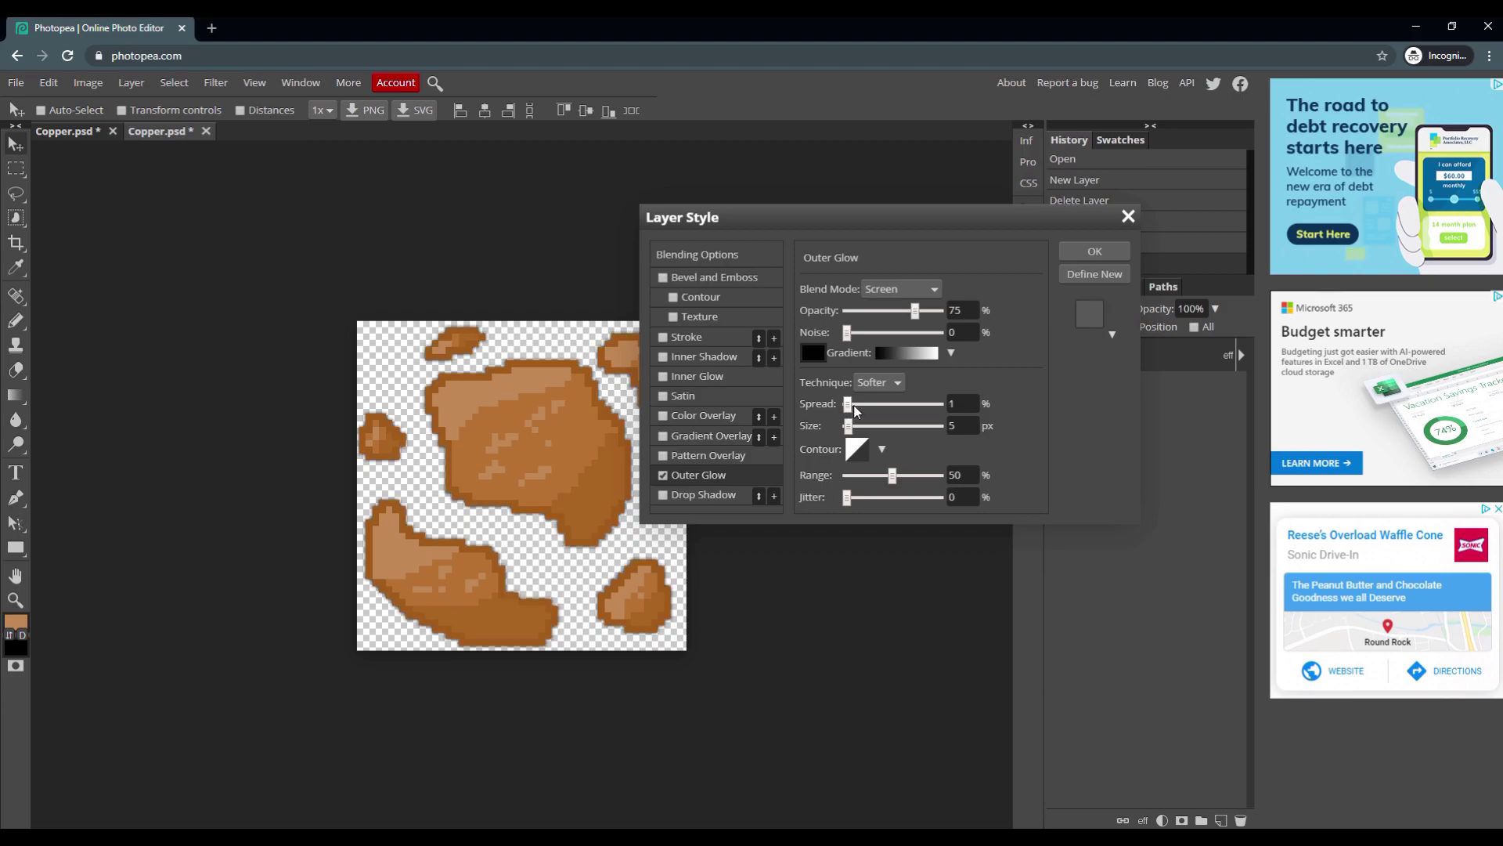
{"action": "left_click_drag", "start_coordinate": [856, 411], "coordinate": [861, 412]}
{"action": "left_click_drag", "start_coordinate": [887, 475], "coordinate": [870, 475]}
{"action": "left_click_drag", "start_coordinate": [912, 313], "coordinate": [885, 312]}
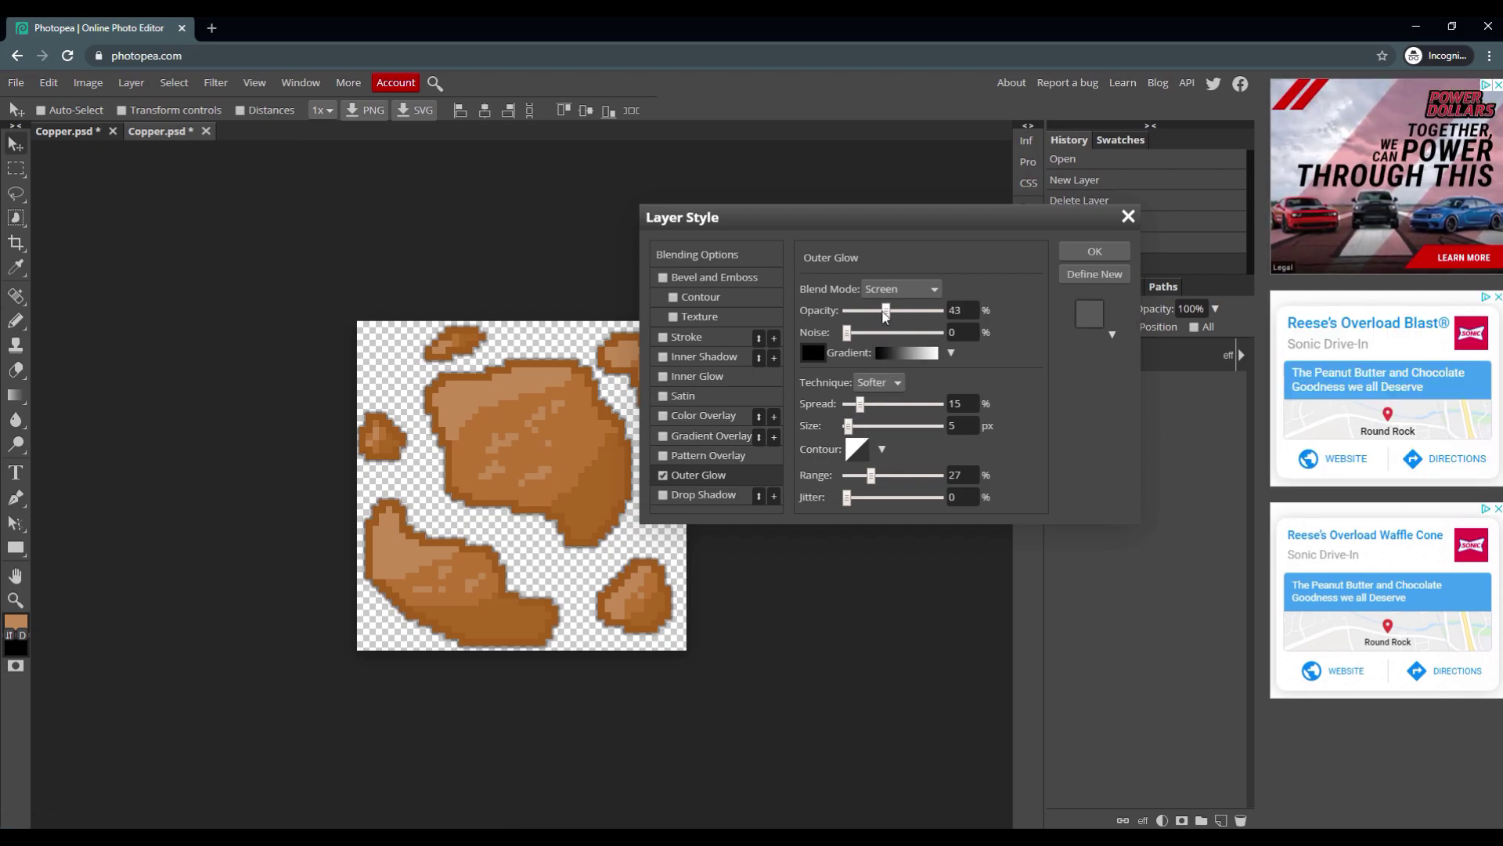
{"action": "left_click_drag", "start_coordinate": [885, 311], "coordinate": [907, 313]}
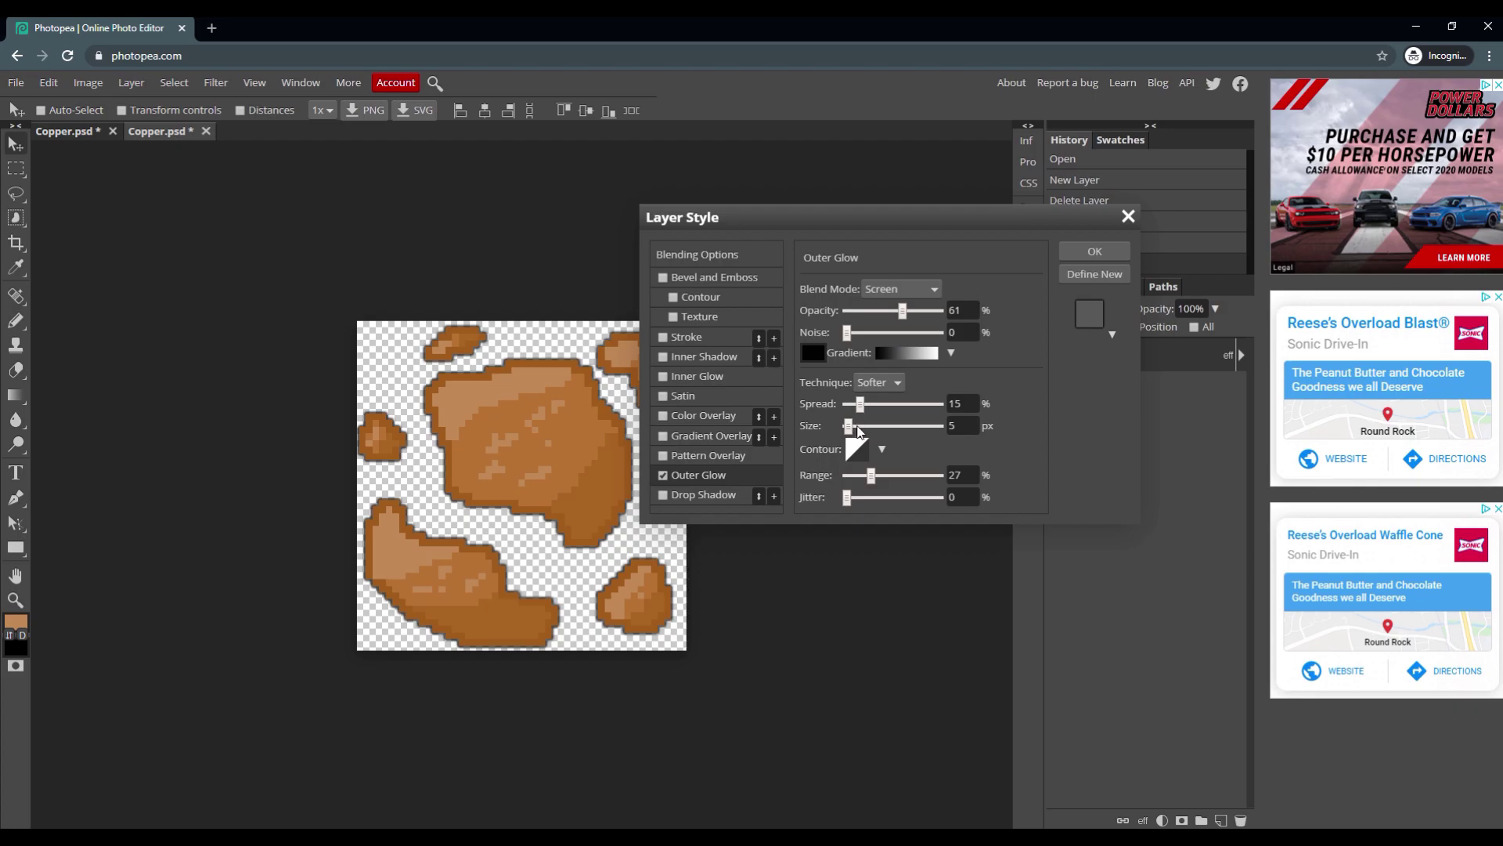
{"action": "mouse_move", "coordinate": [871, 476]}
{"action": "left_mouse_down"}
{"action": "mouse_move", "coordinate": [867, 490]}
{"action": "mouse_move", "coordinate": [877, 475]}
{"action": "left_mouse_up"}
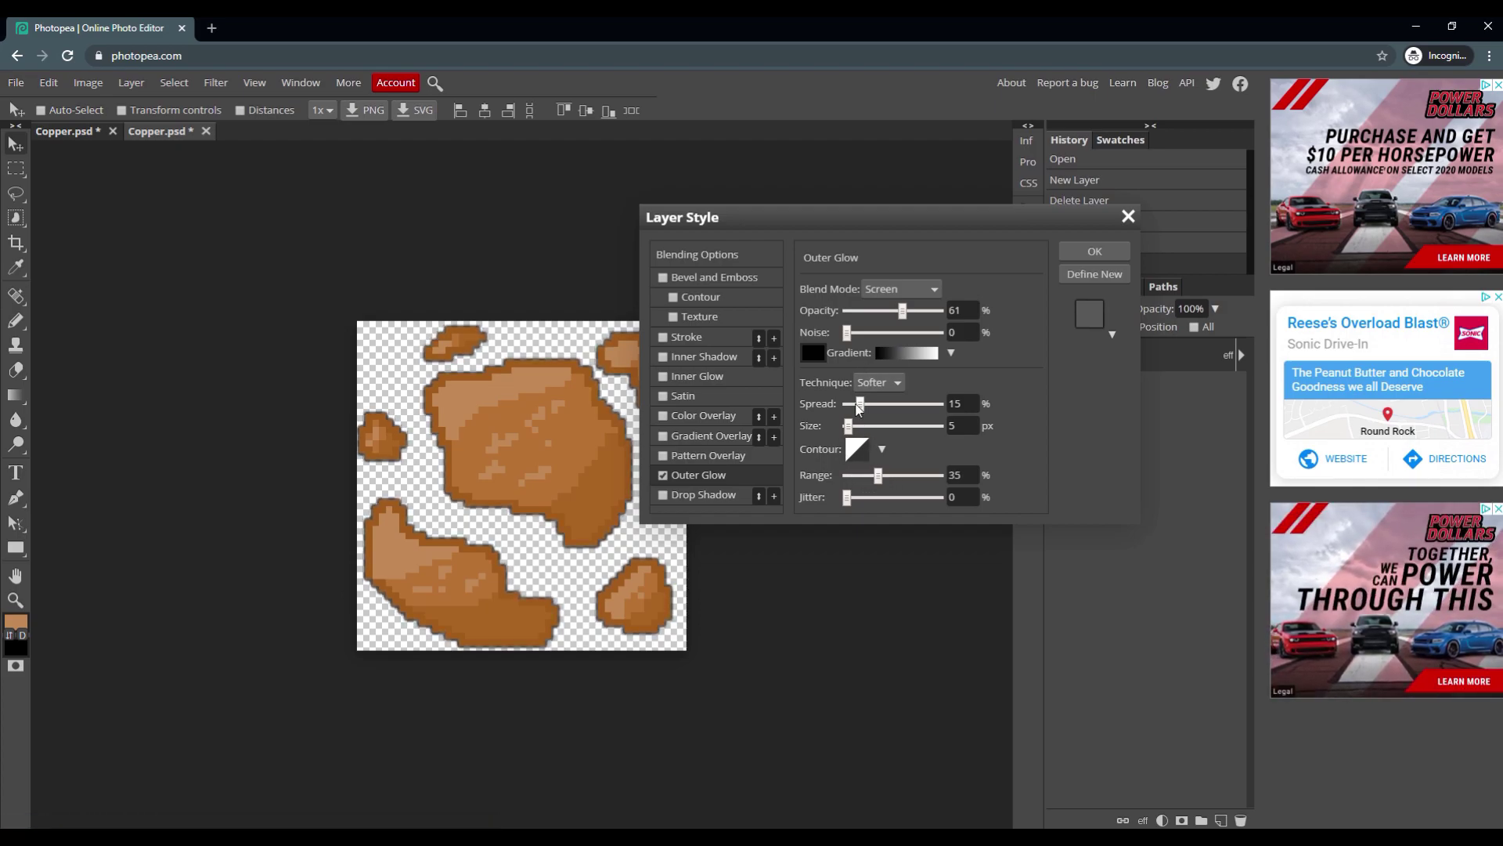
{"action": "left_click_drag", "start_coordinate": [859, 404], "coordinate": [878, 403]}
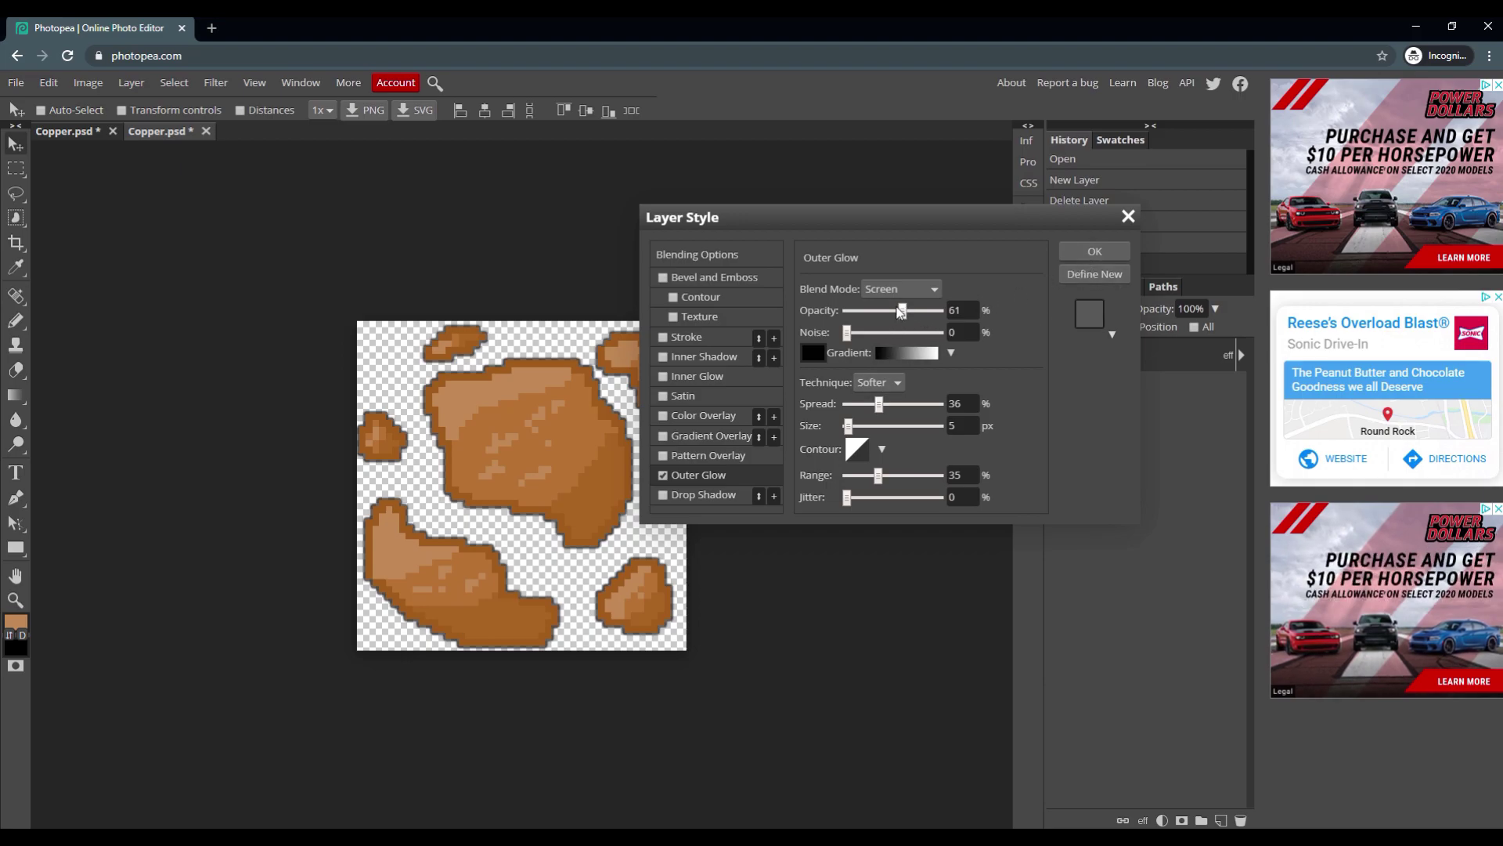
{"action": "left_click_drag", "start_coordinate": [900, 311], "coordinate": [891, 316]}
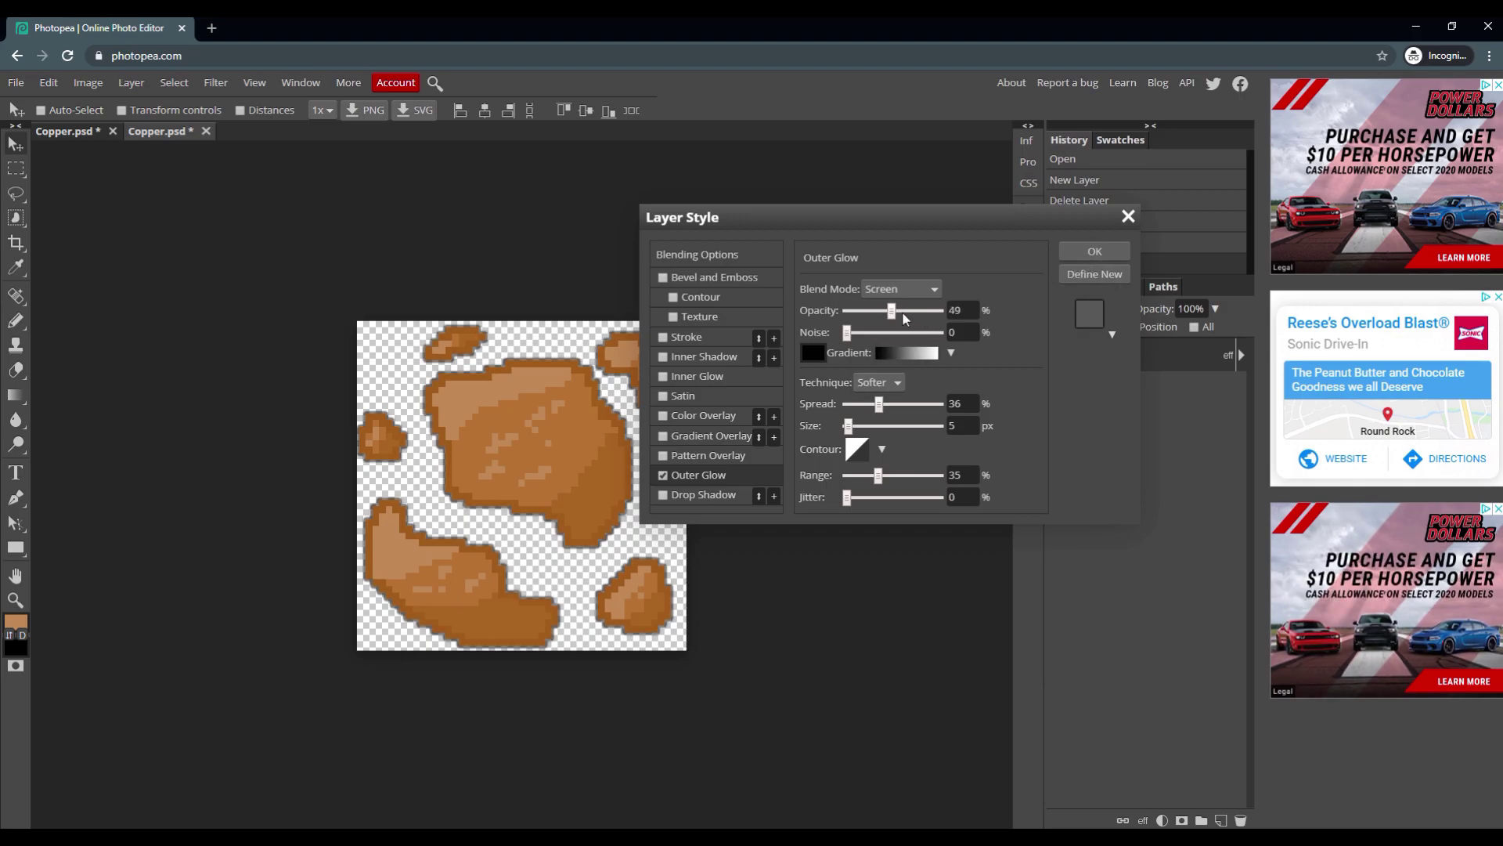
{"action": "left_click", "coordinate": [1075, 254]}
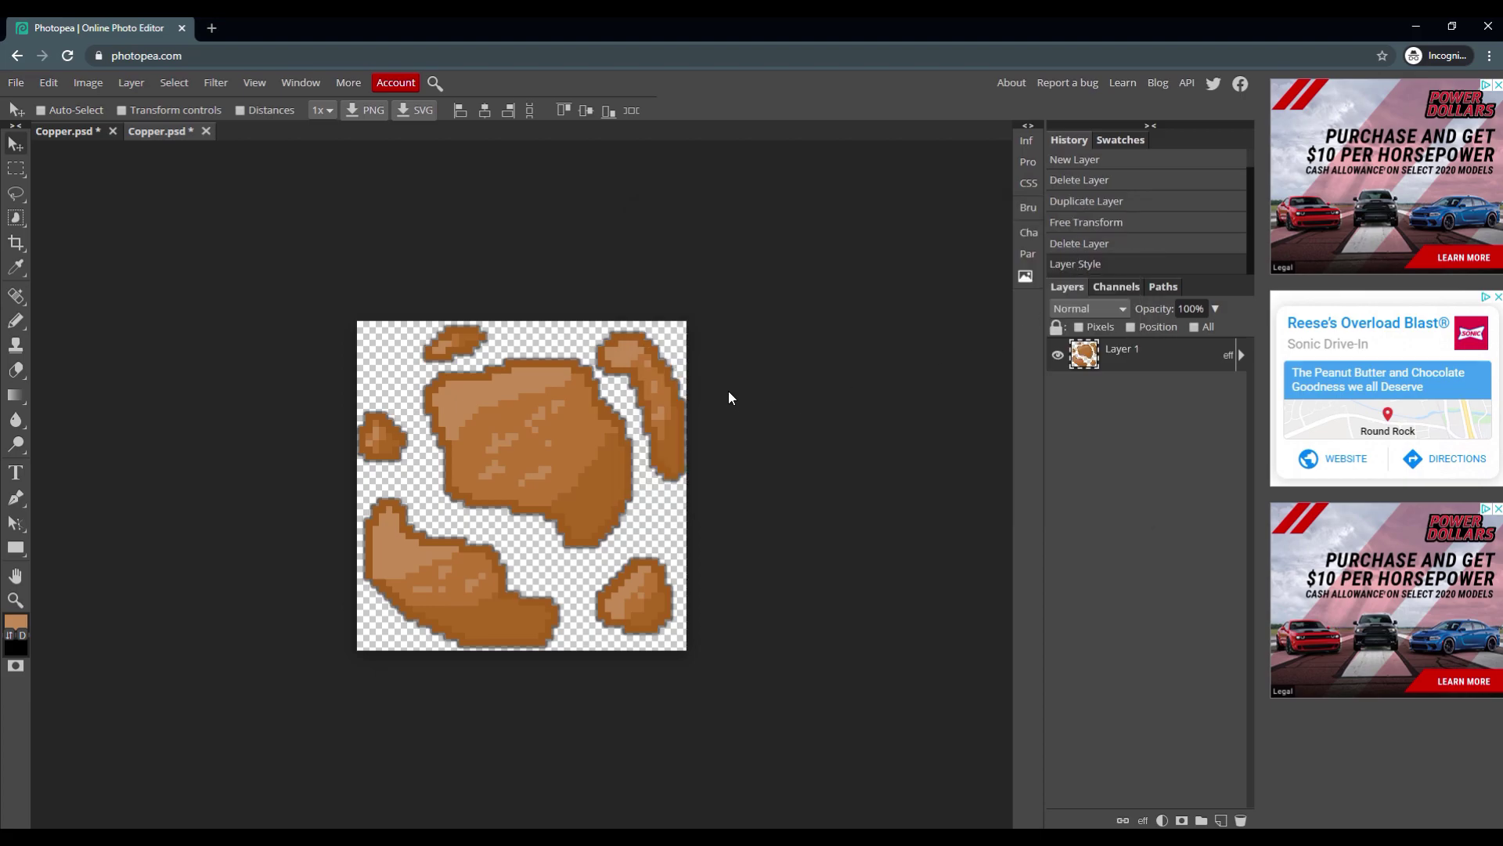
Duplicate the copper layer and lower the copy's opacity to 32%
{"action": "double_click", "coordinate": [1203, 366]}
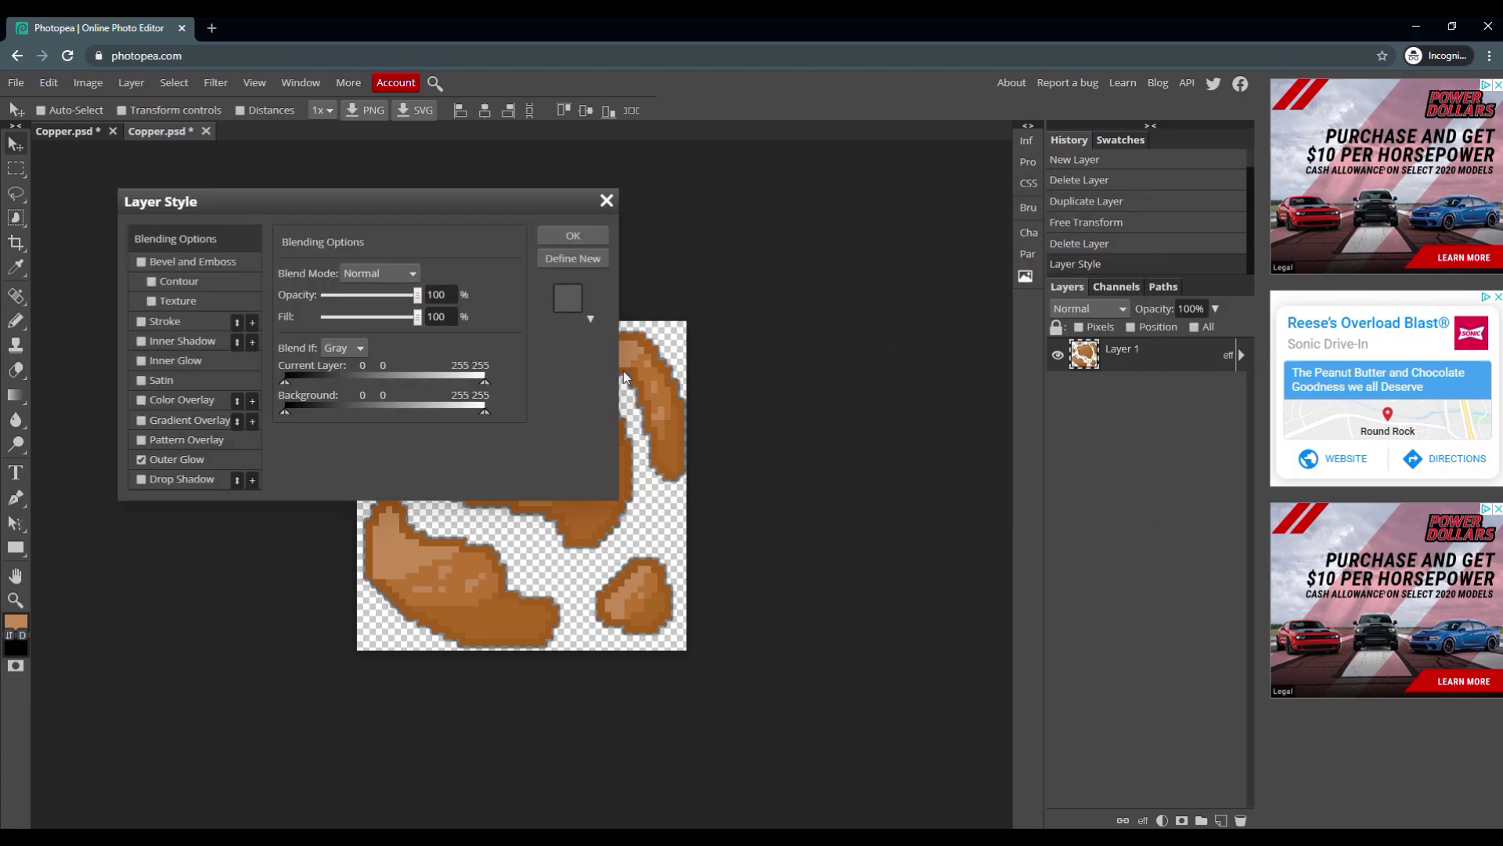
{"action": "left_click", "coordinate": [573, 234]}
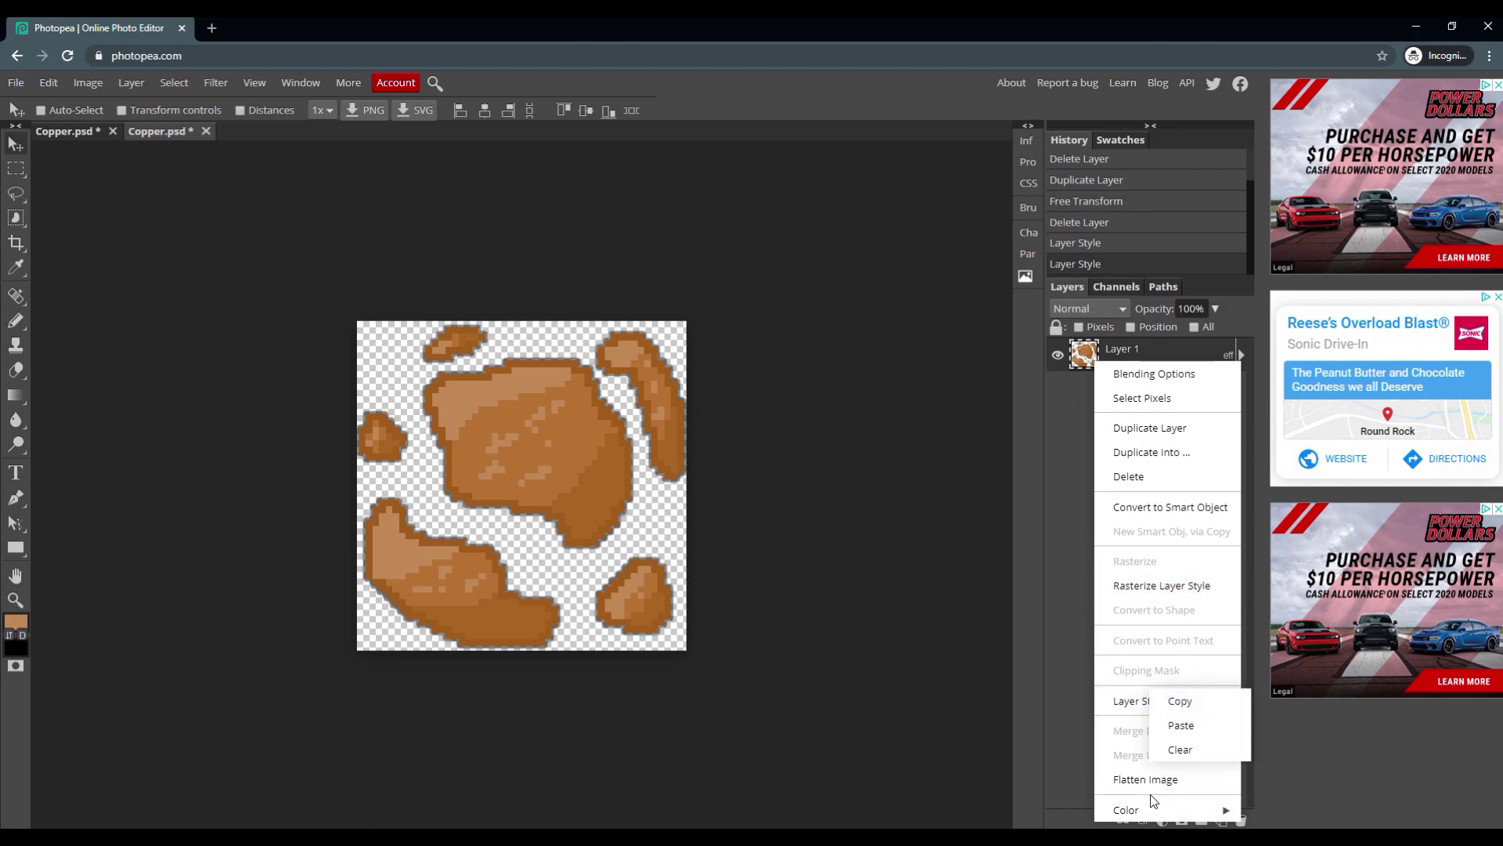
{"action": "left_click", "coordinate": [1167, 429]}
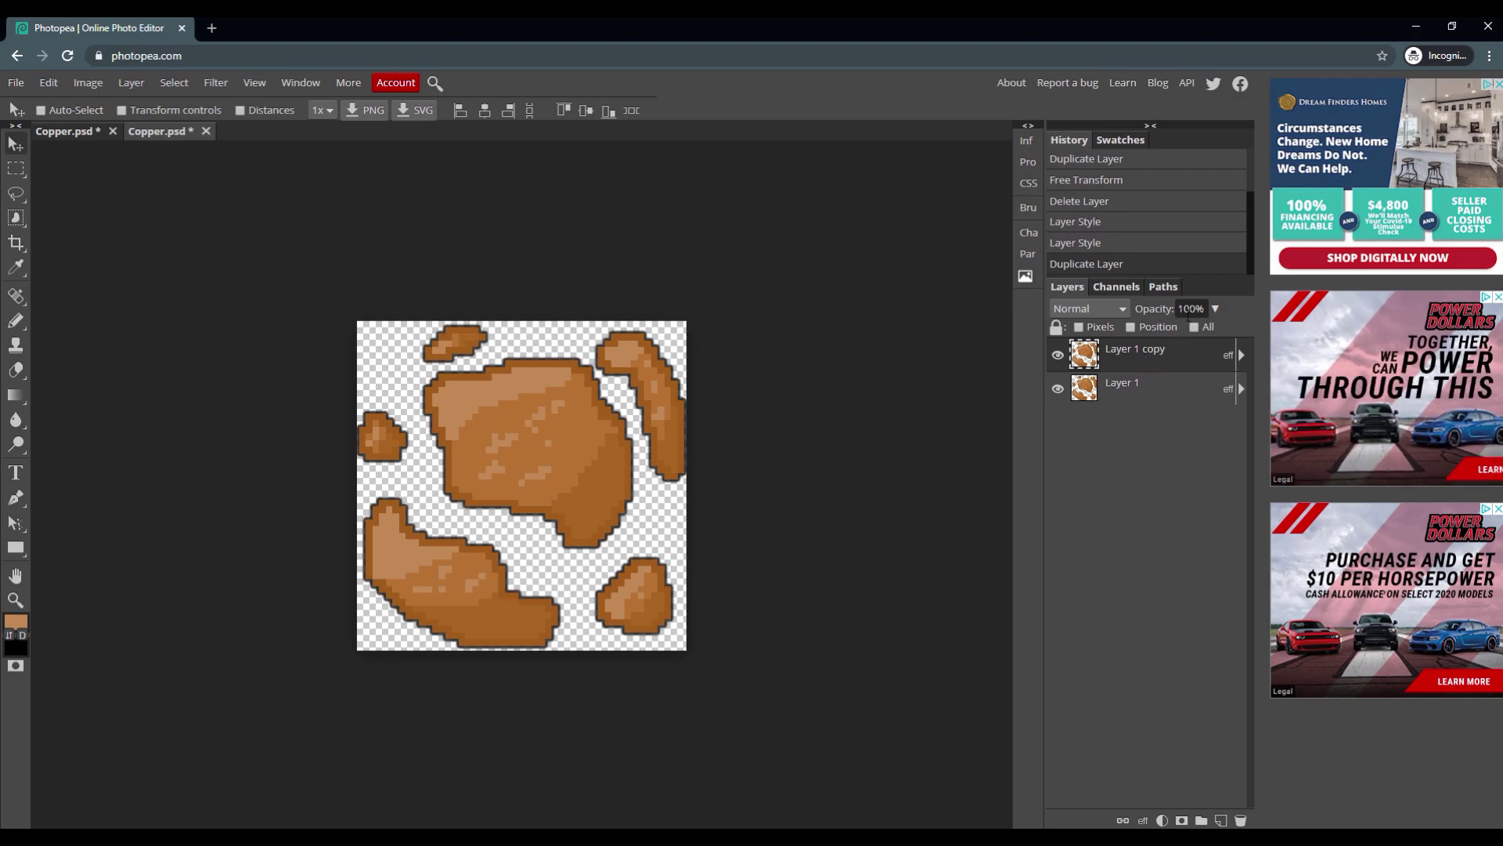
{"action": "left_click", "coordinate": [1215, 309]}
{"action": "left_click", "coordinate": [1167, 332]}
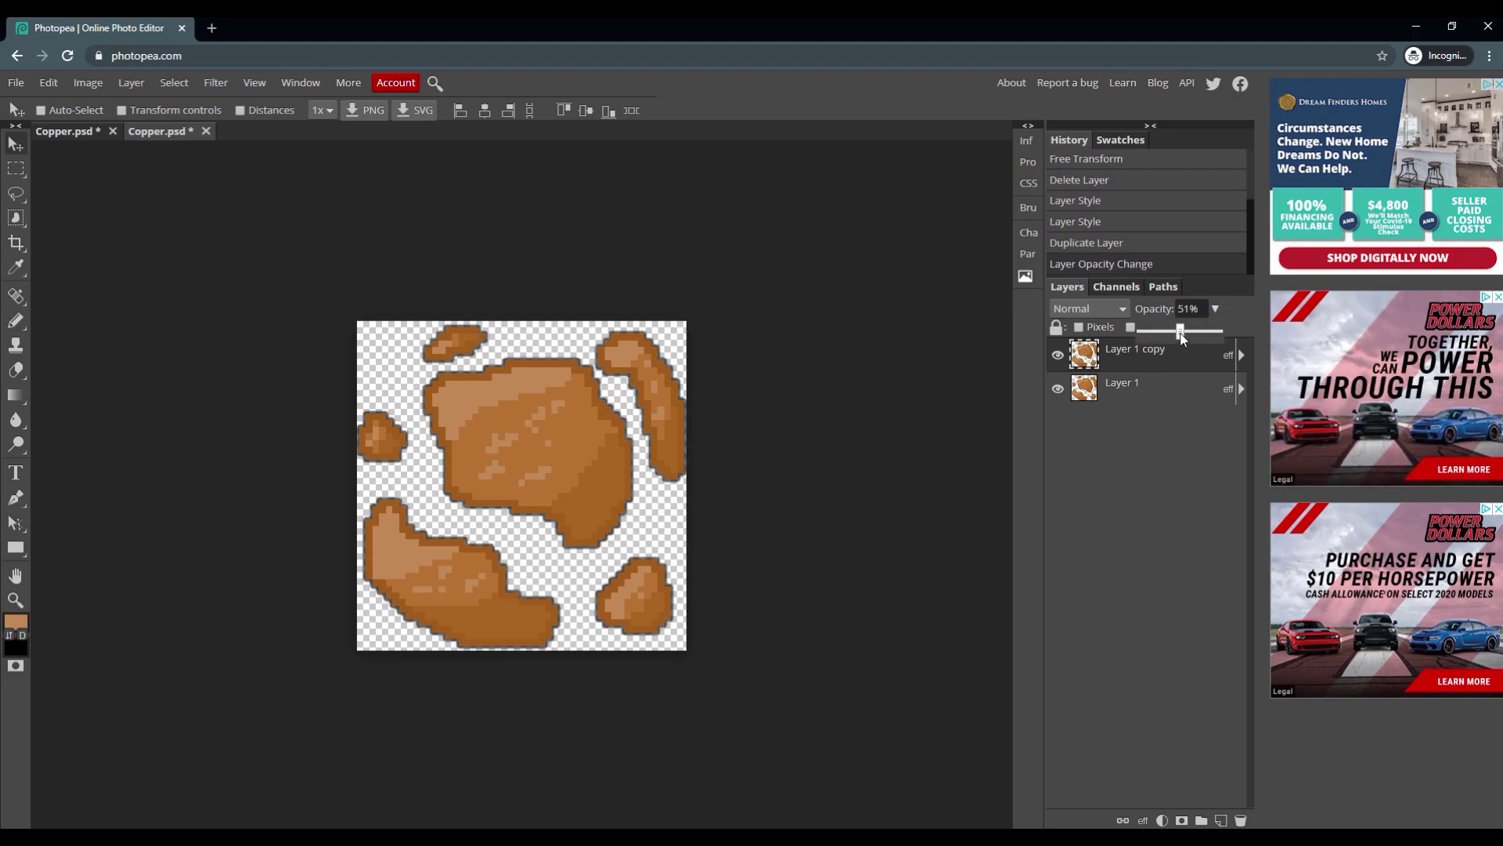
Turn off the copy's Outer Glow and add a Gradient Overlay with the black colour stop changed to copper brown (bf8955)
{"action": "double_click", "coordinate": [1216, 366]}
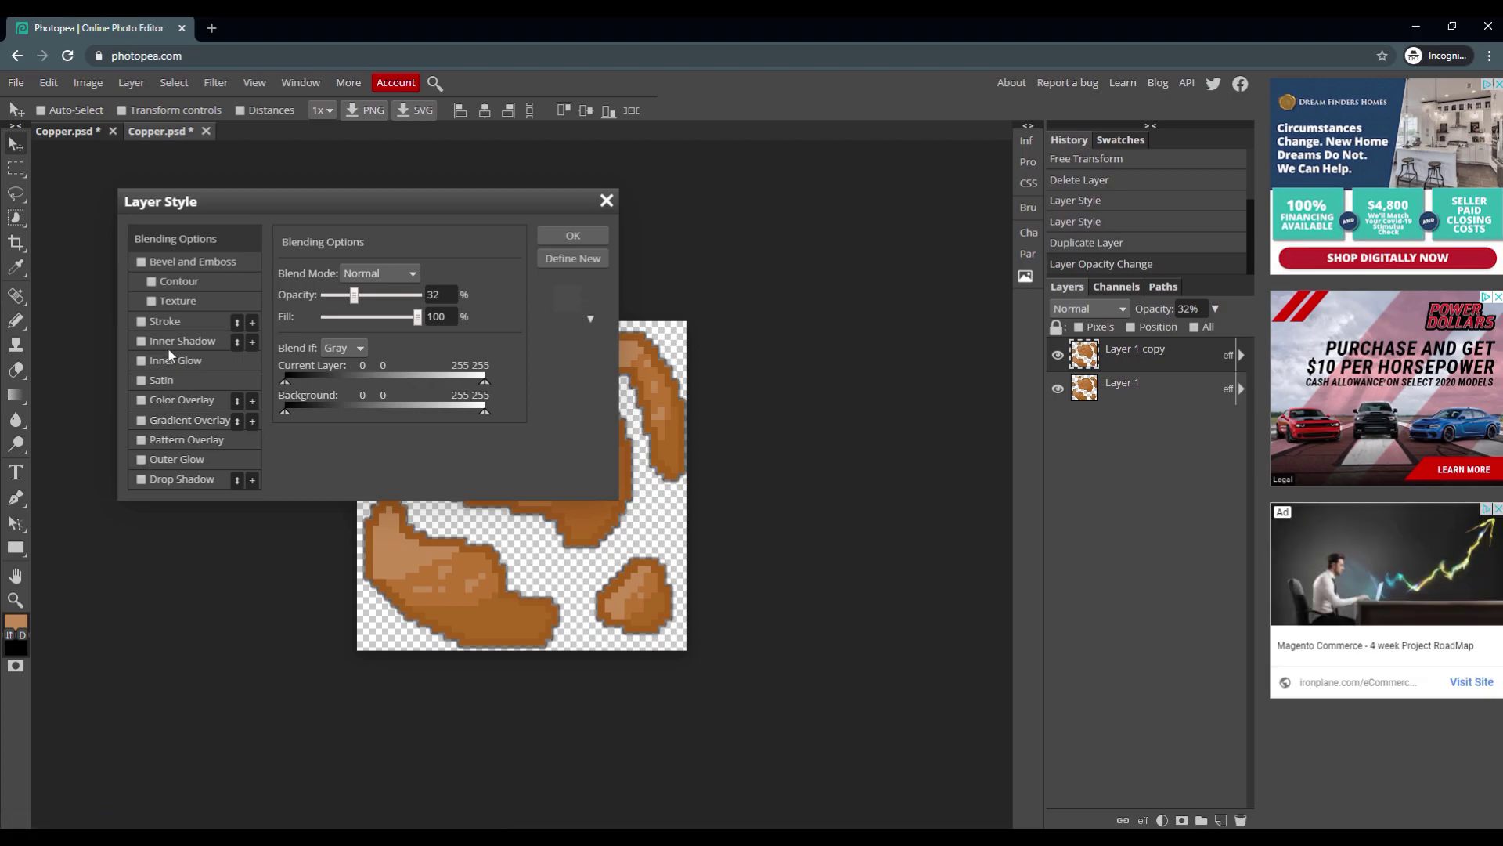
{"action": "left_click", "coordinate": [179, 422]}
{"action": "left_click_drag", "start_coordinate": [327, 216], "coordinate": [975, 226]}
{"action": "left_click", "coordinate": [1007, 343]}
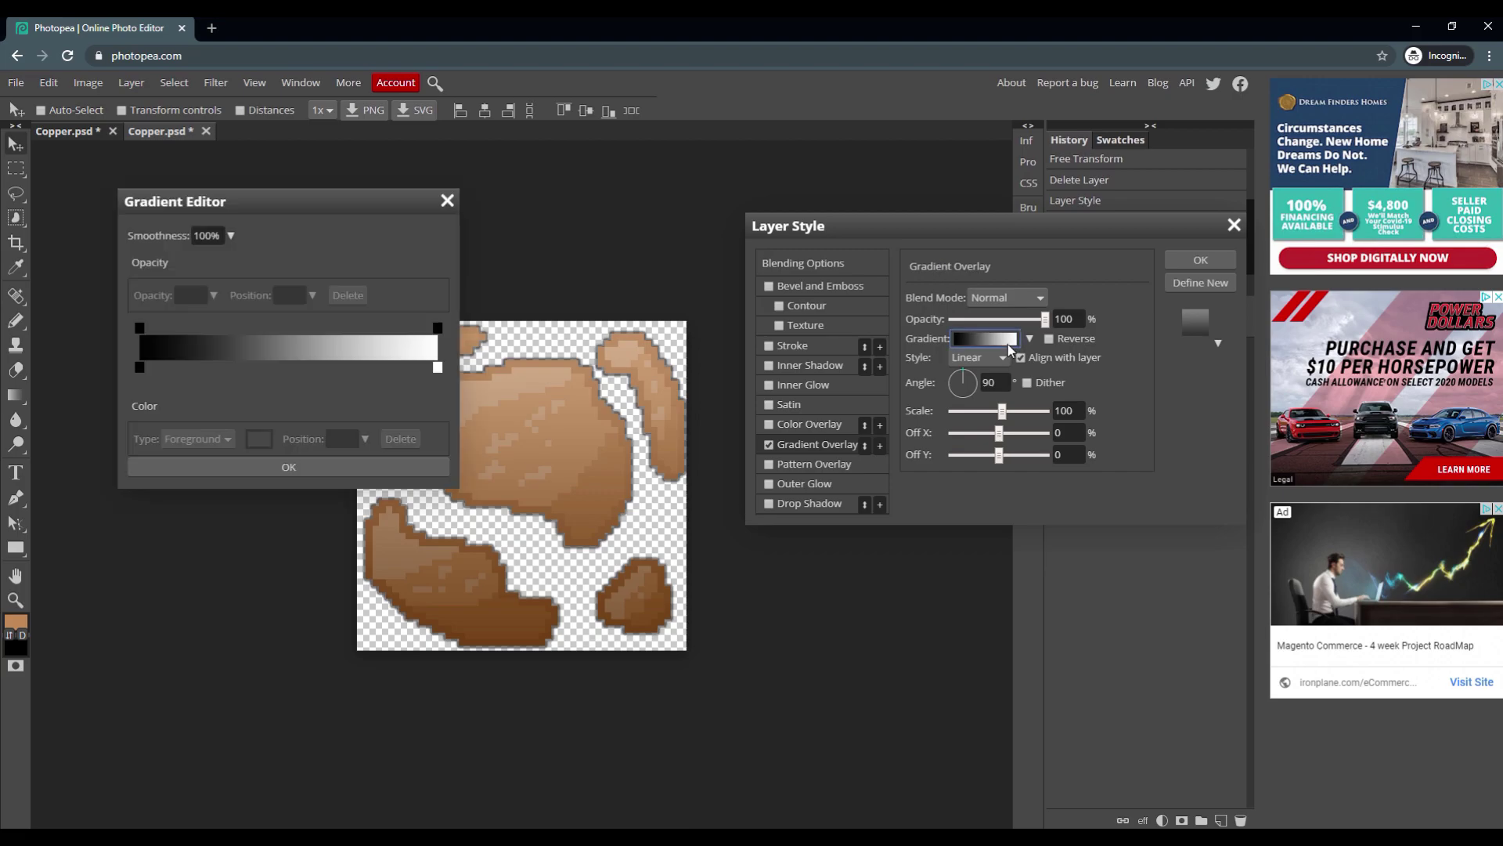
{"action": "double_click", "coordinate": [139, 368]}
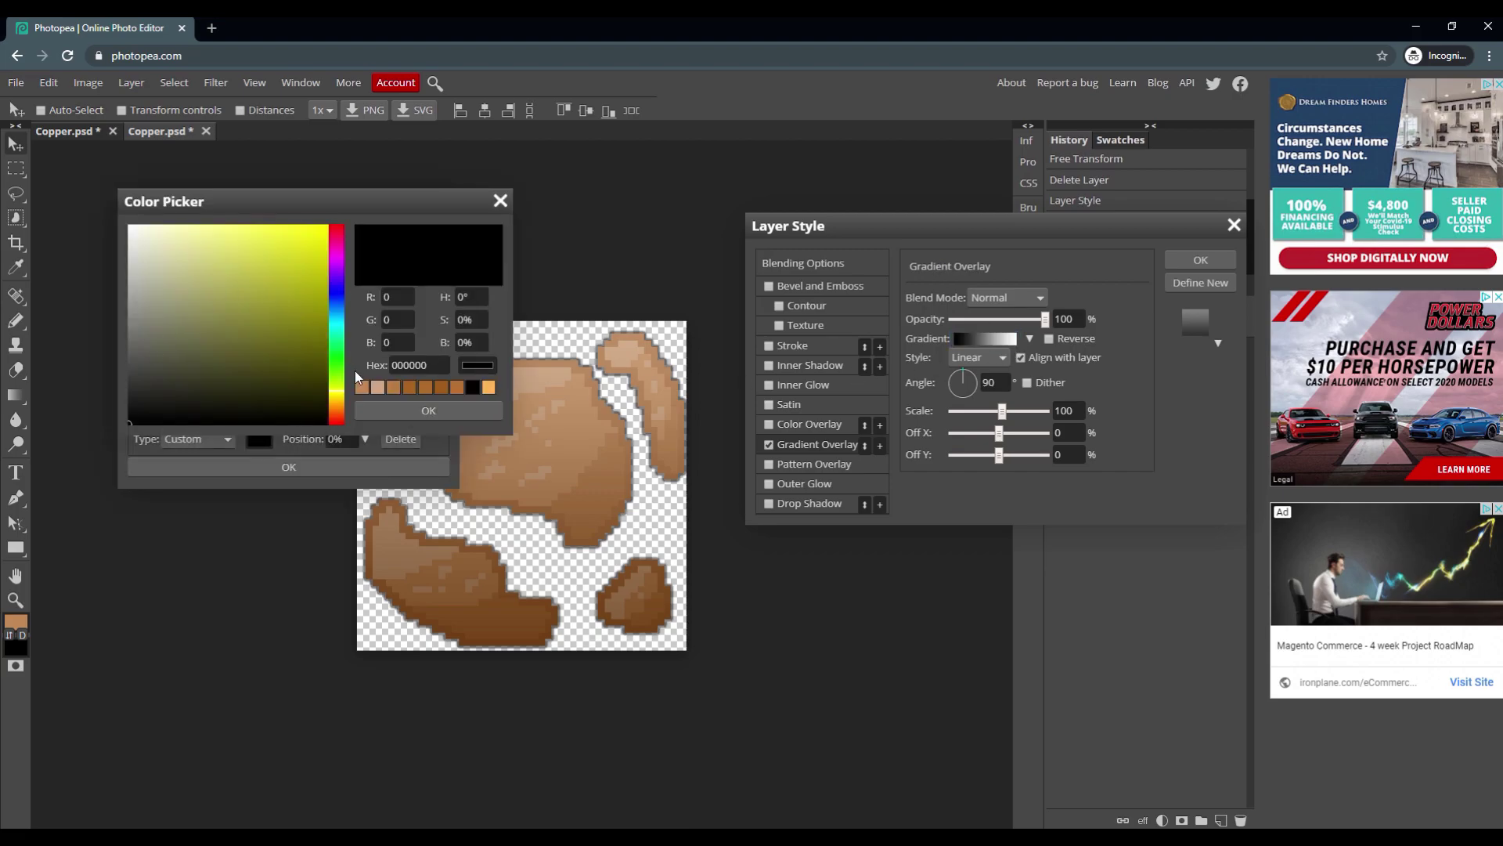
{"action": "left_click", "coordinate": [363, 390]}
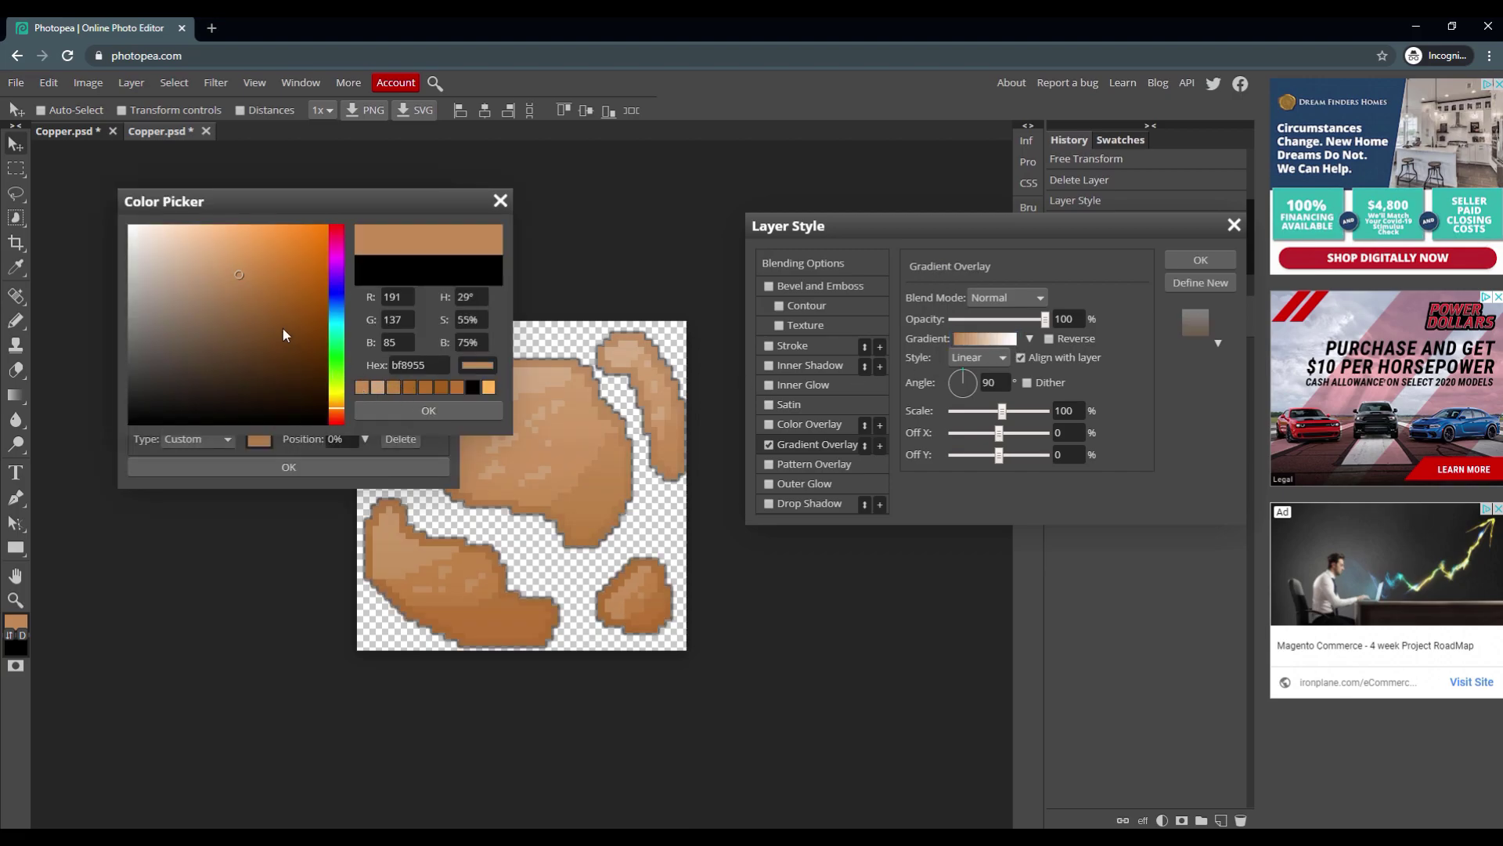
{"action": "left_click", "coordinate": [407, 412]}
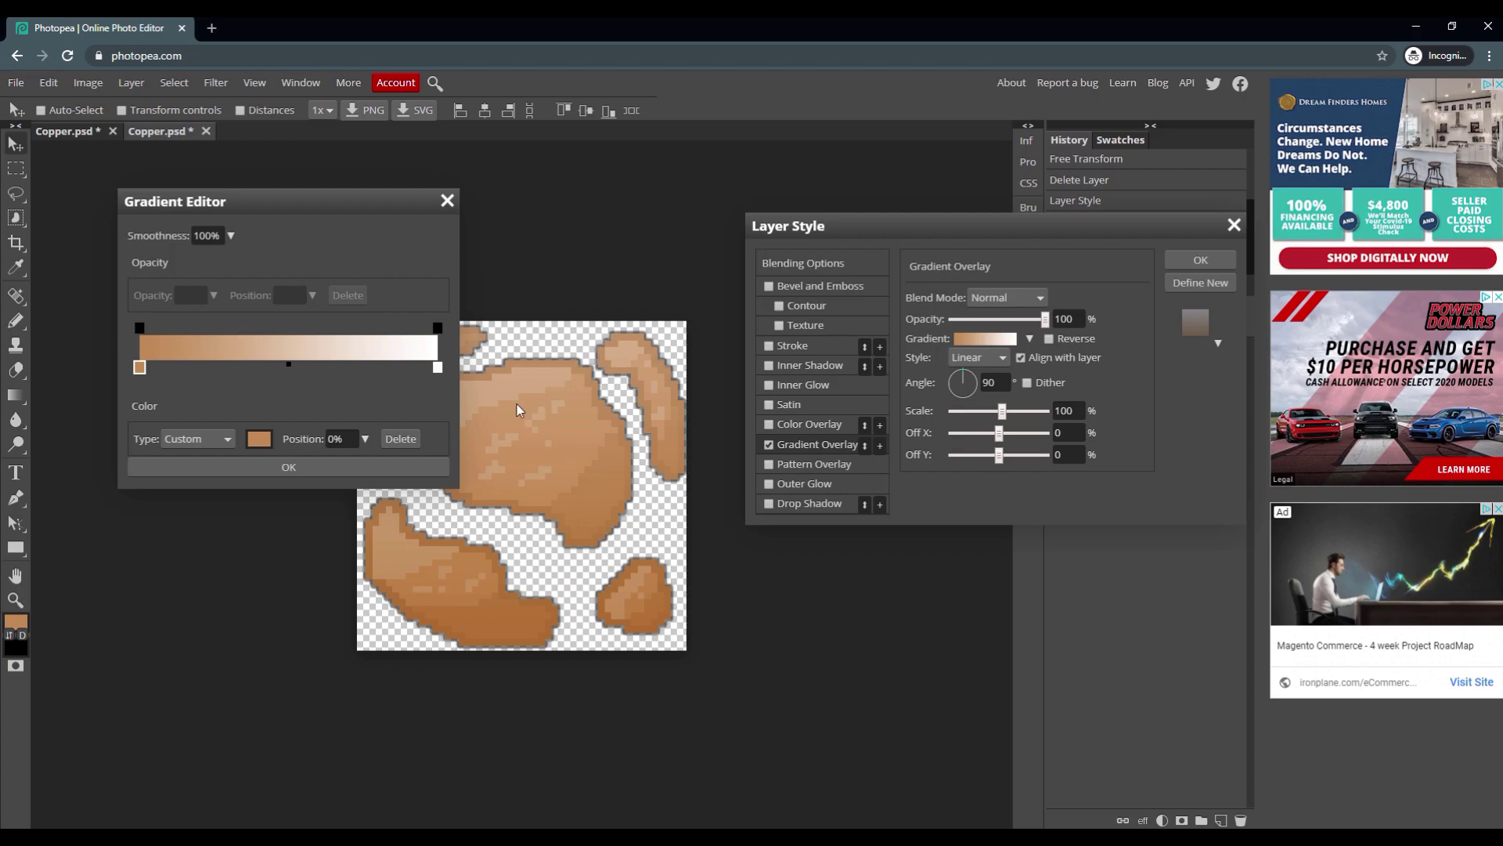
{"action": "left_click", "coordinate": [382, 469]}
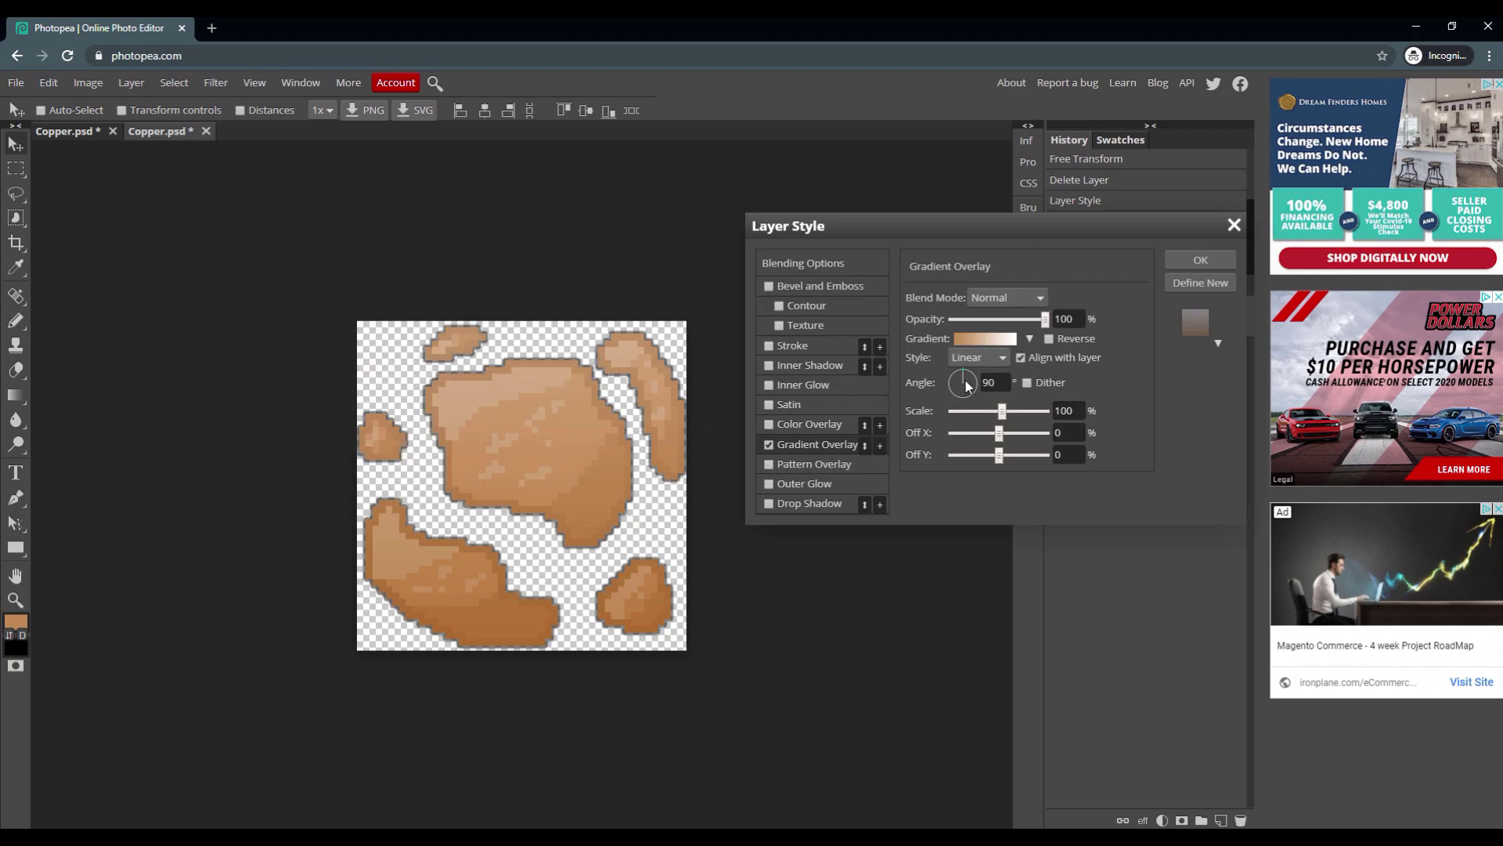
Set the Gradient Overlay's angle to 140° and apply the style to the layer copy
{"action": "left_click_drag", "start_coordinate": [967, 382], "coordinate": [888, 455]}
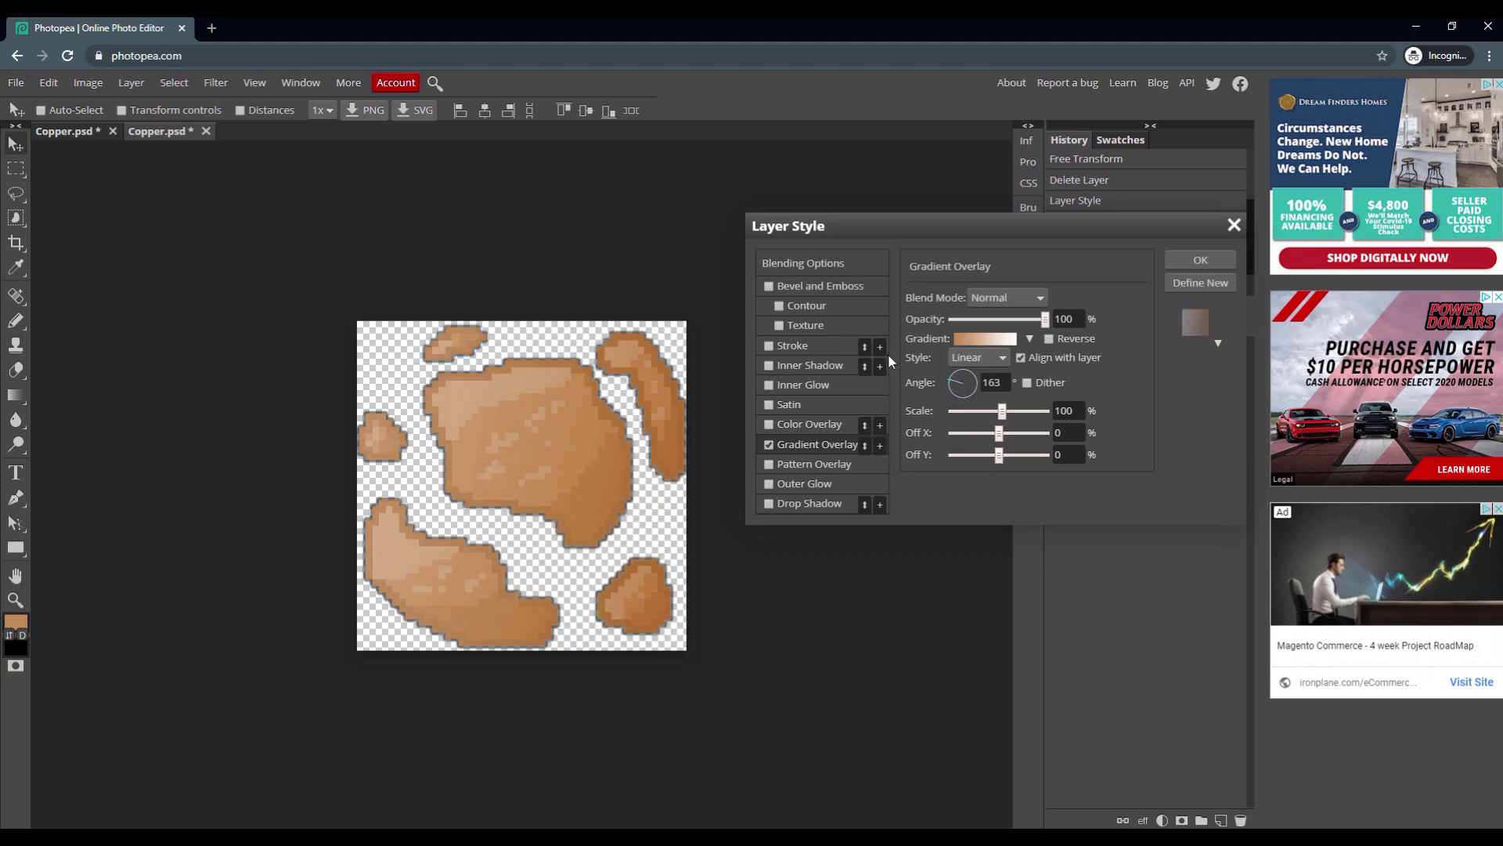
{"action": "left_click_drag", "start_coordinate": [892, 330], "coordinate": [807, 356]}
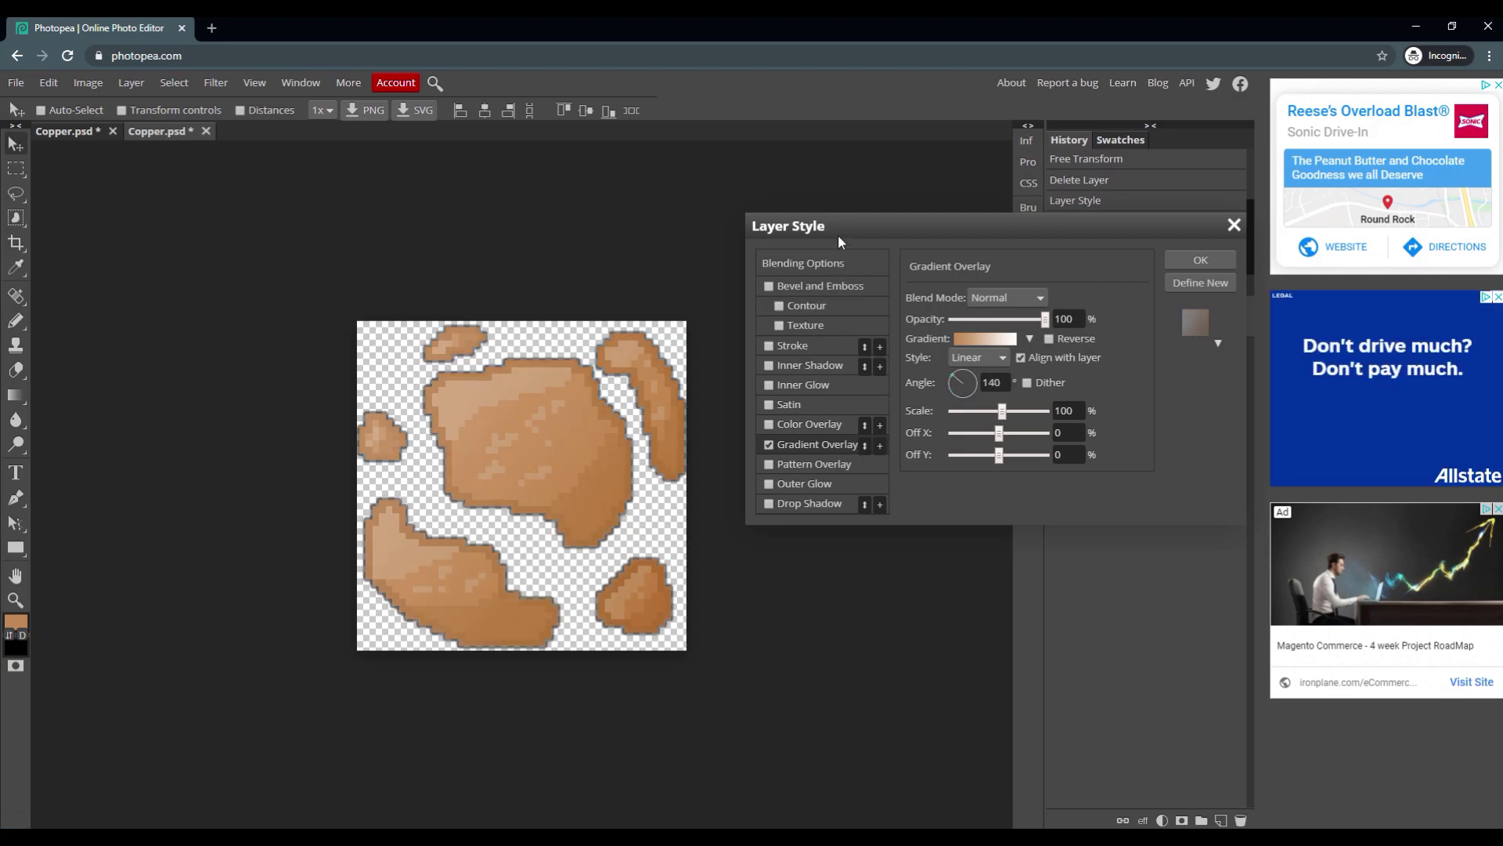
{"action": "left_click", "coordinate": [1204, 263]}
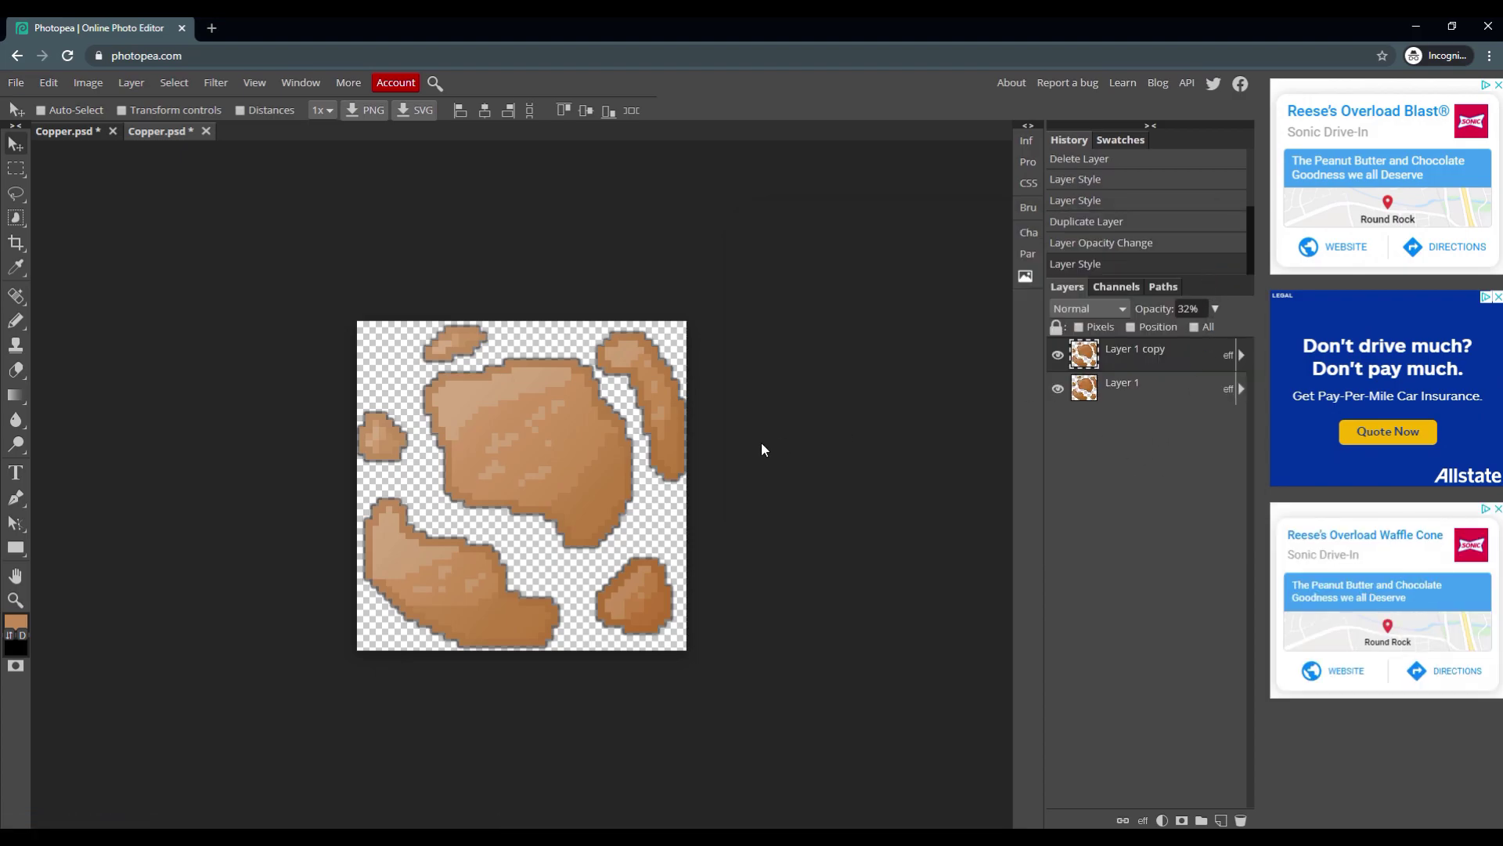
Export the finished copper texture as a PNG file
{"action": "left_click", "coordinate": [31, 88]}
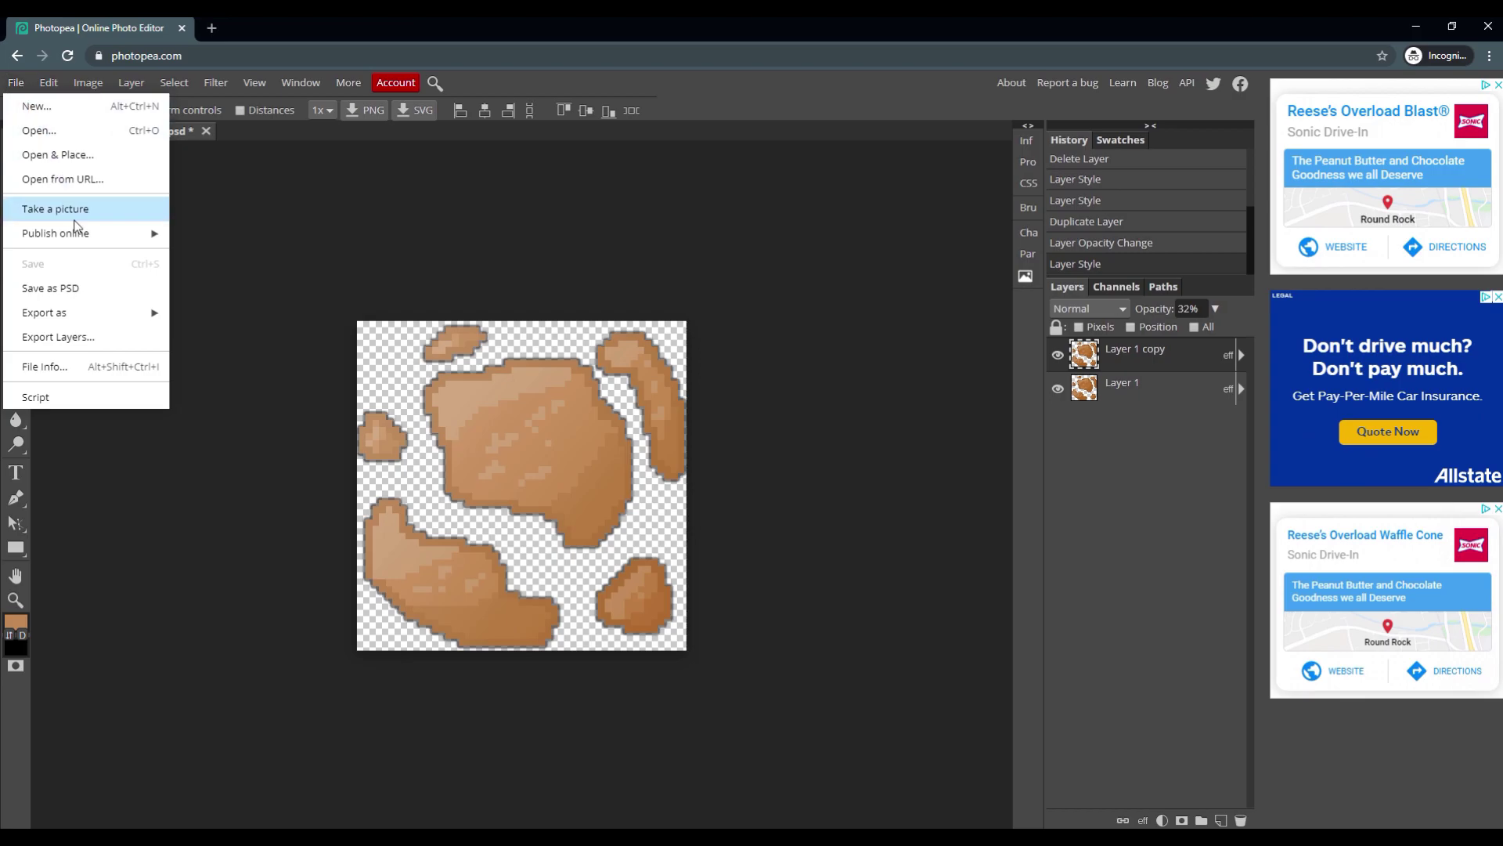
{"action": "mouse_move", "coordinate": [97, 311]}
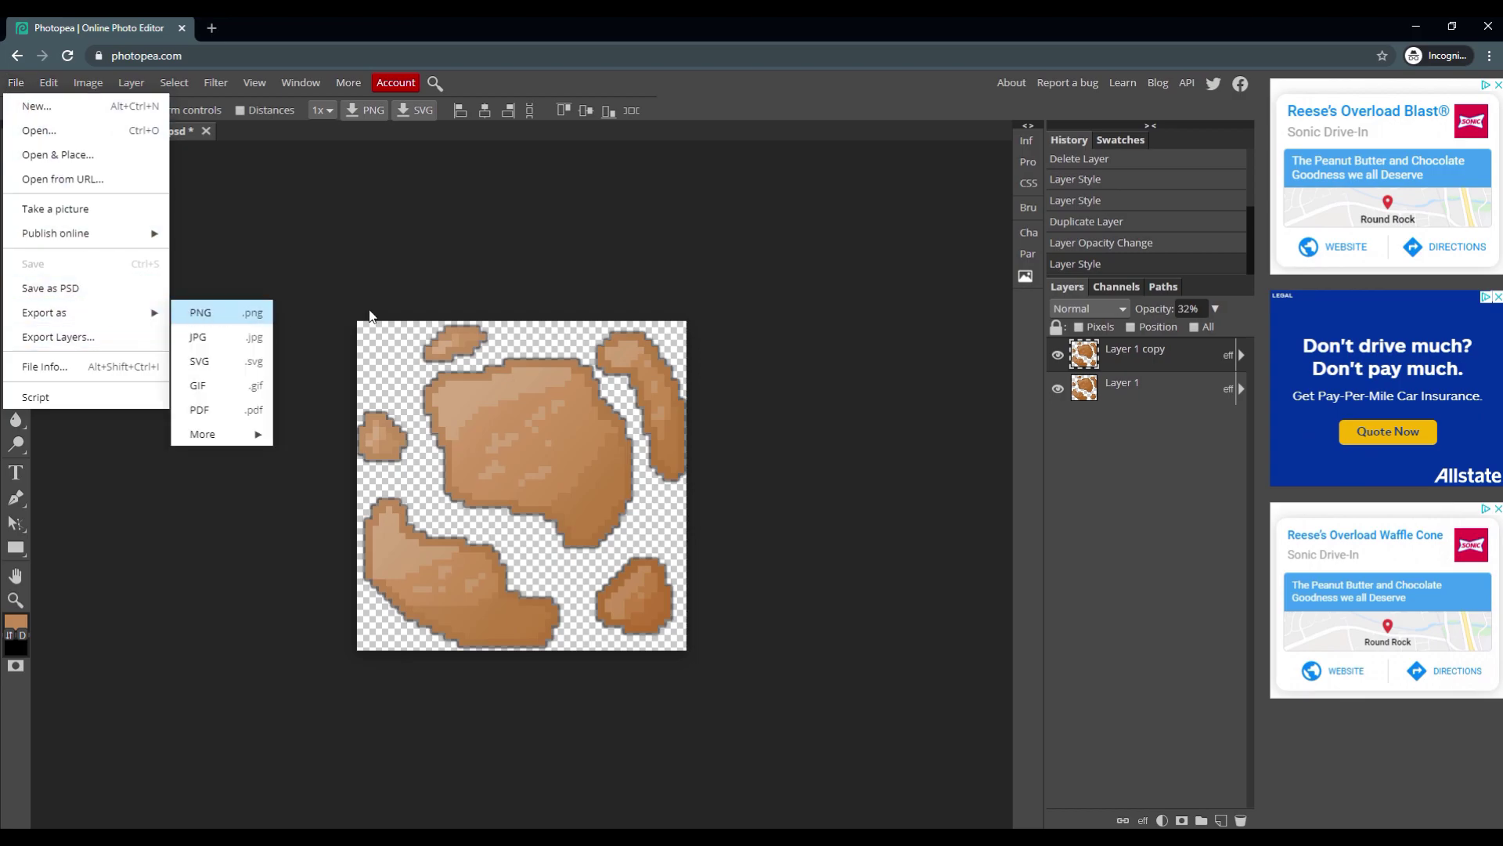
{"action": "left_click", "coordinate": [201, 313]}
{"action": "left_click", "coordinate": [543, 381]}
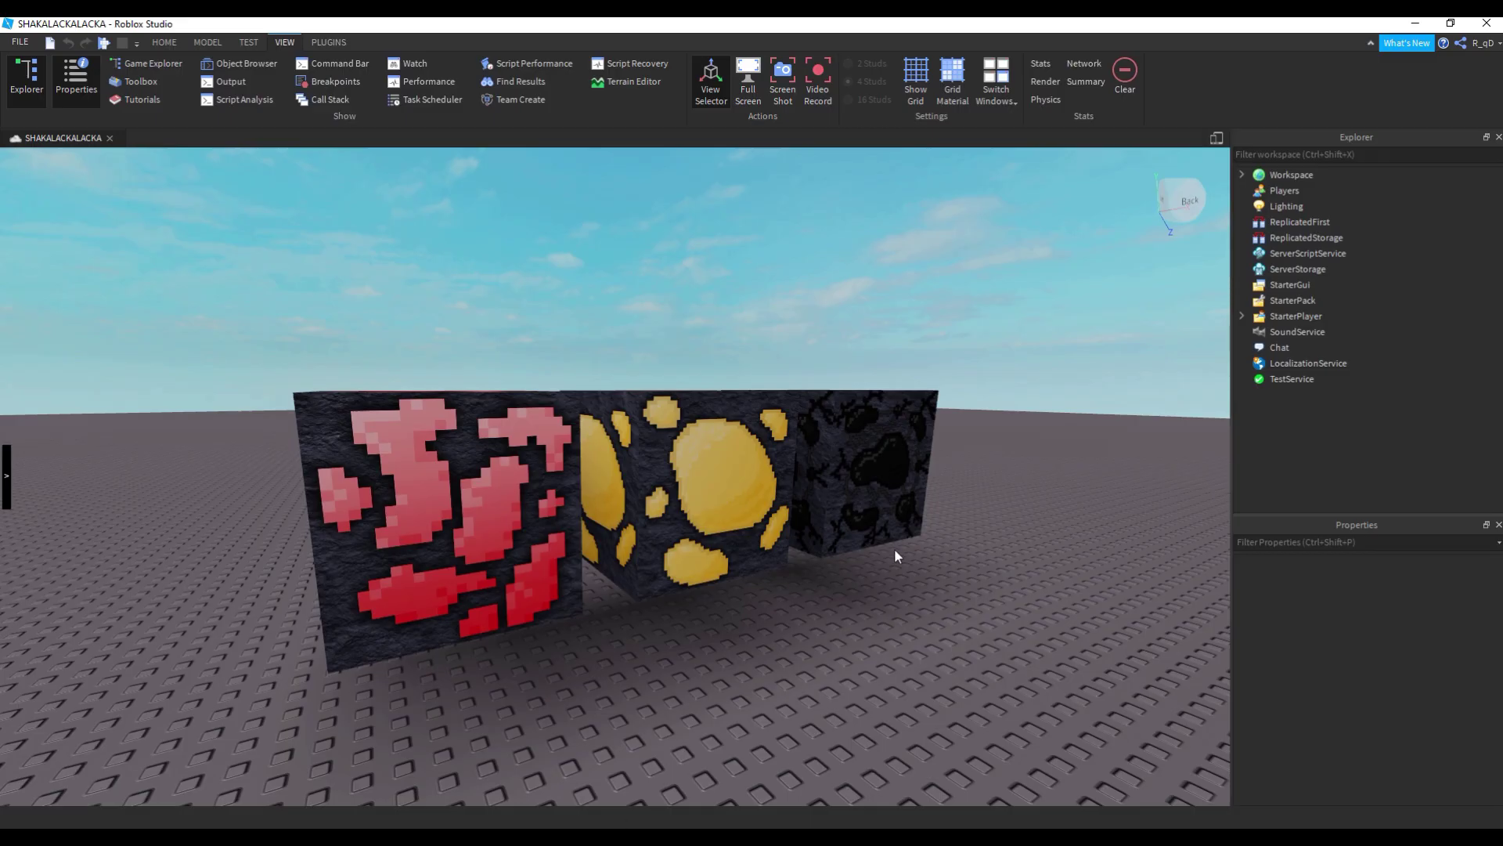
Switch to Roblox Studio, duplicate the black ore block and place the copy beside it at the end of the row
{"action": "key", "text": "s"}
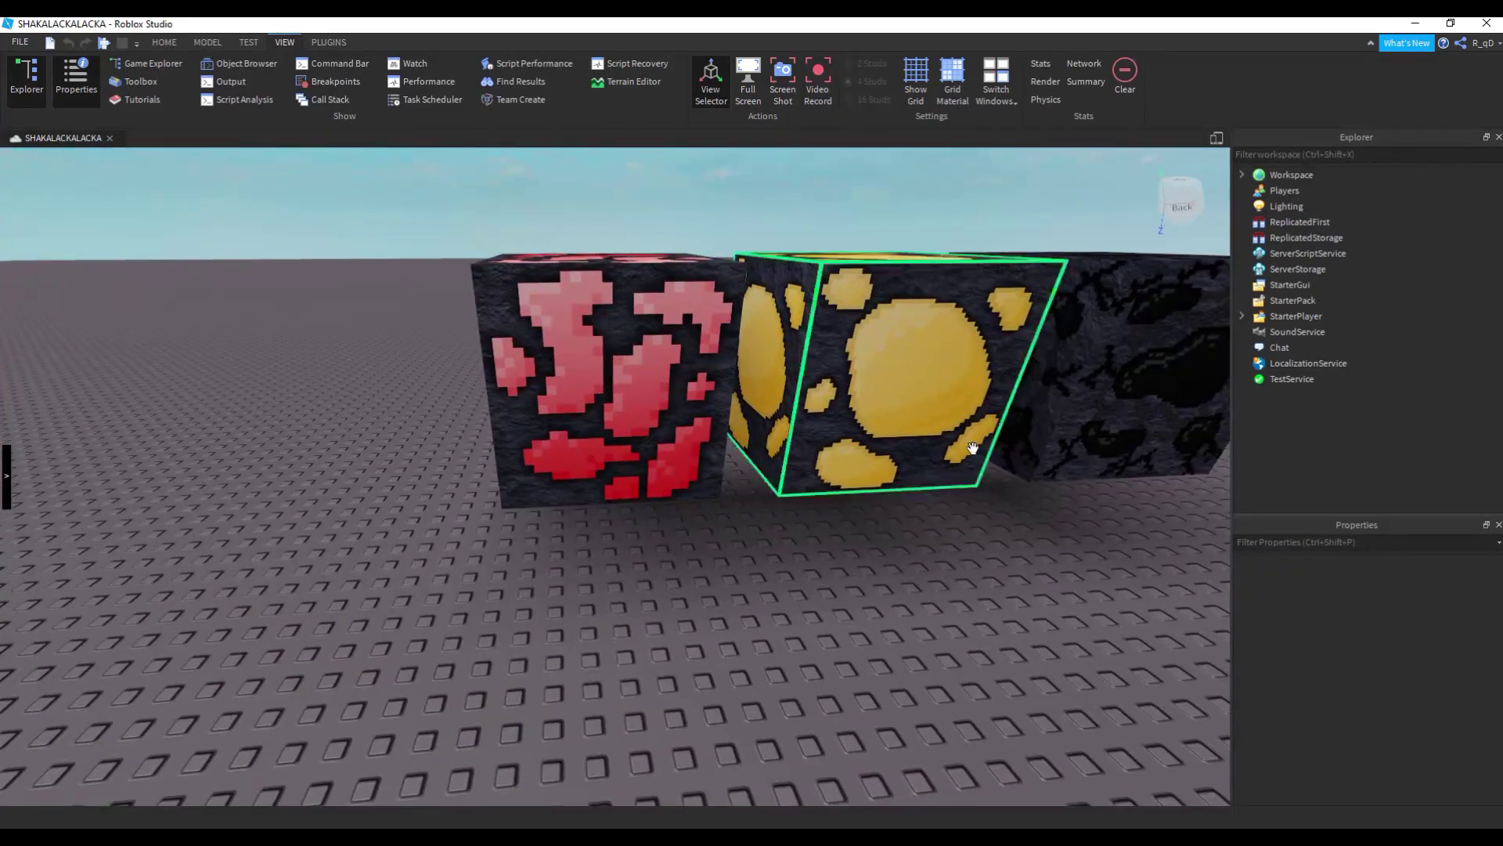
{"action": "left_click", "coordinate": [1017, 392]}
{"action": "key", "text": "ctrl+d"}
{"action": "left_click_drag", "start_coordinate": [845, 345], "coordinate": [932, 344]}
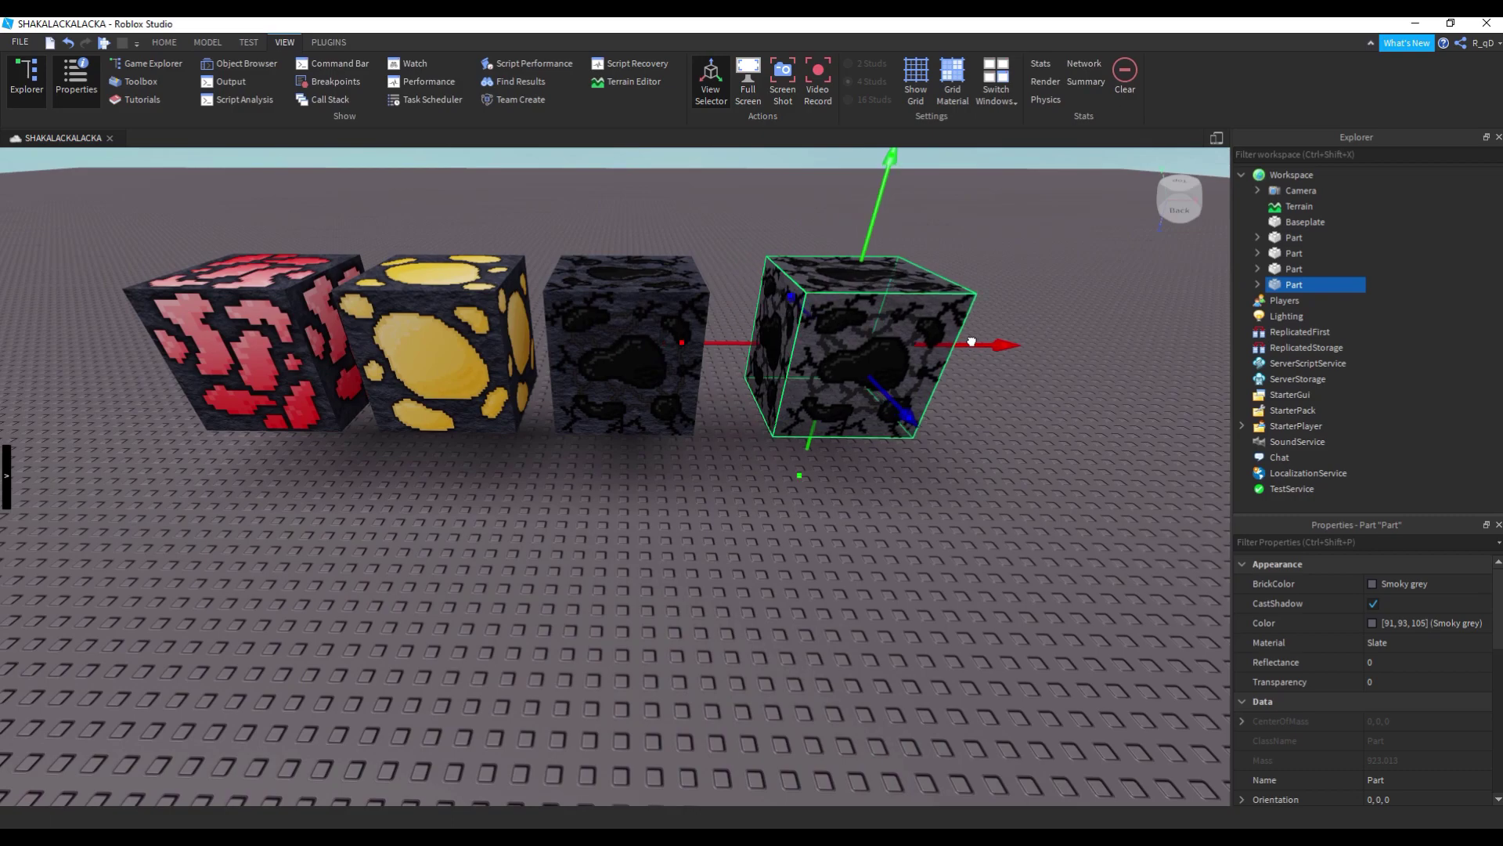
{"action": "key", "text": "d"}
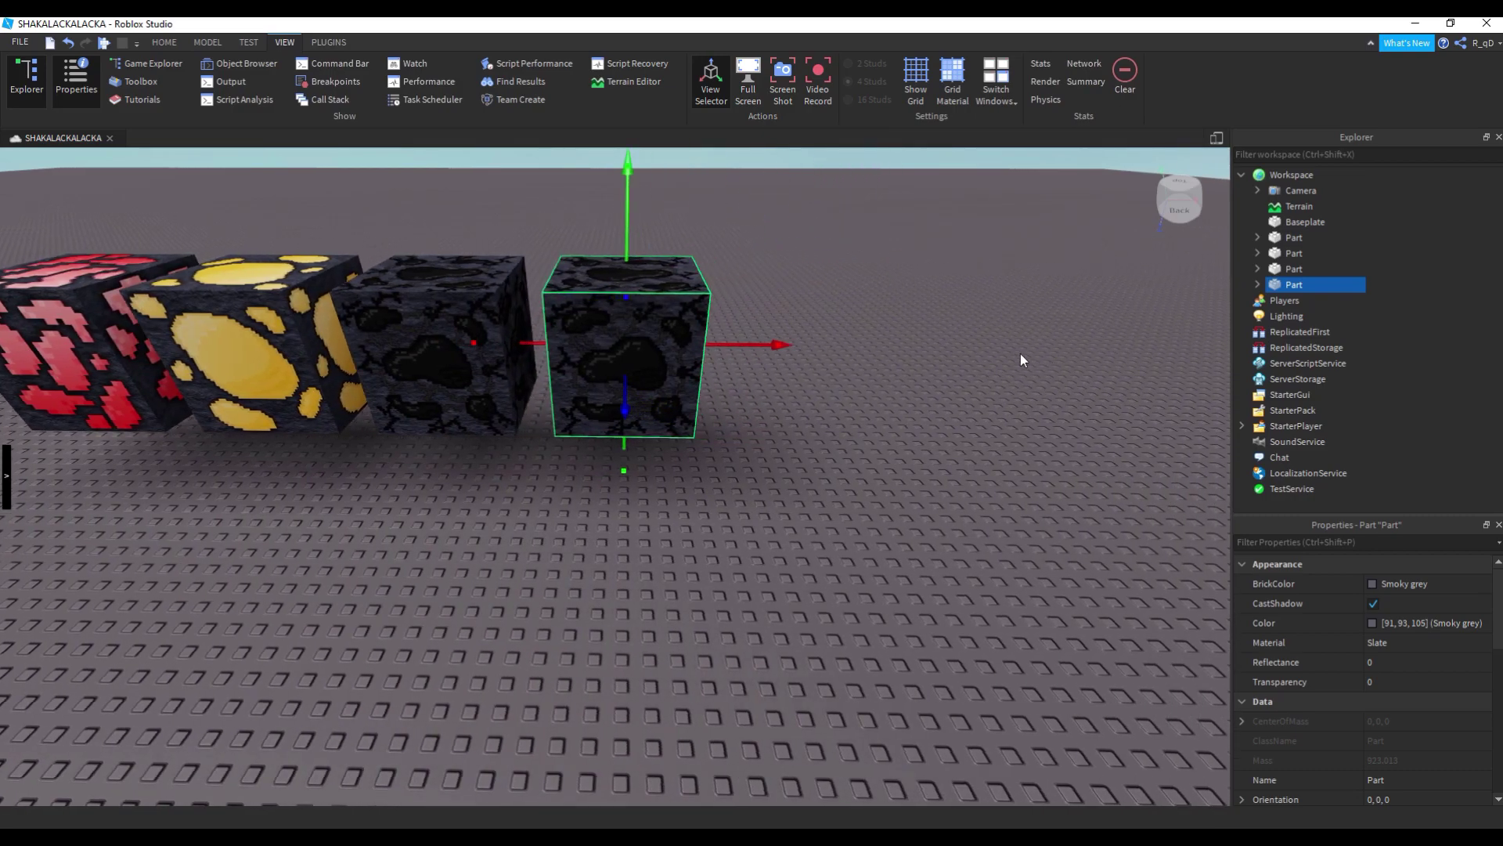
{"action": "left_click", "coordinate": [1021, 354]}
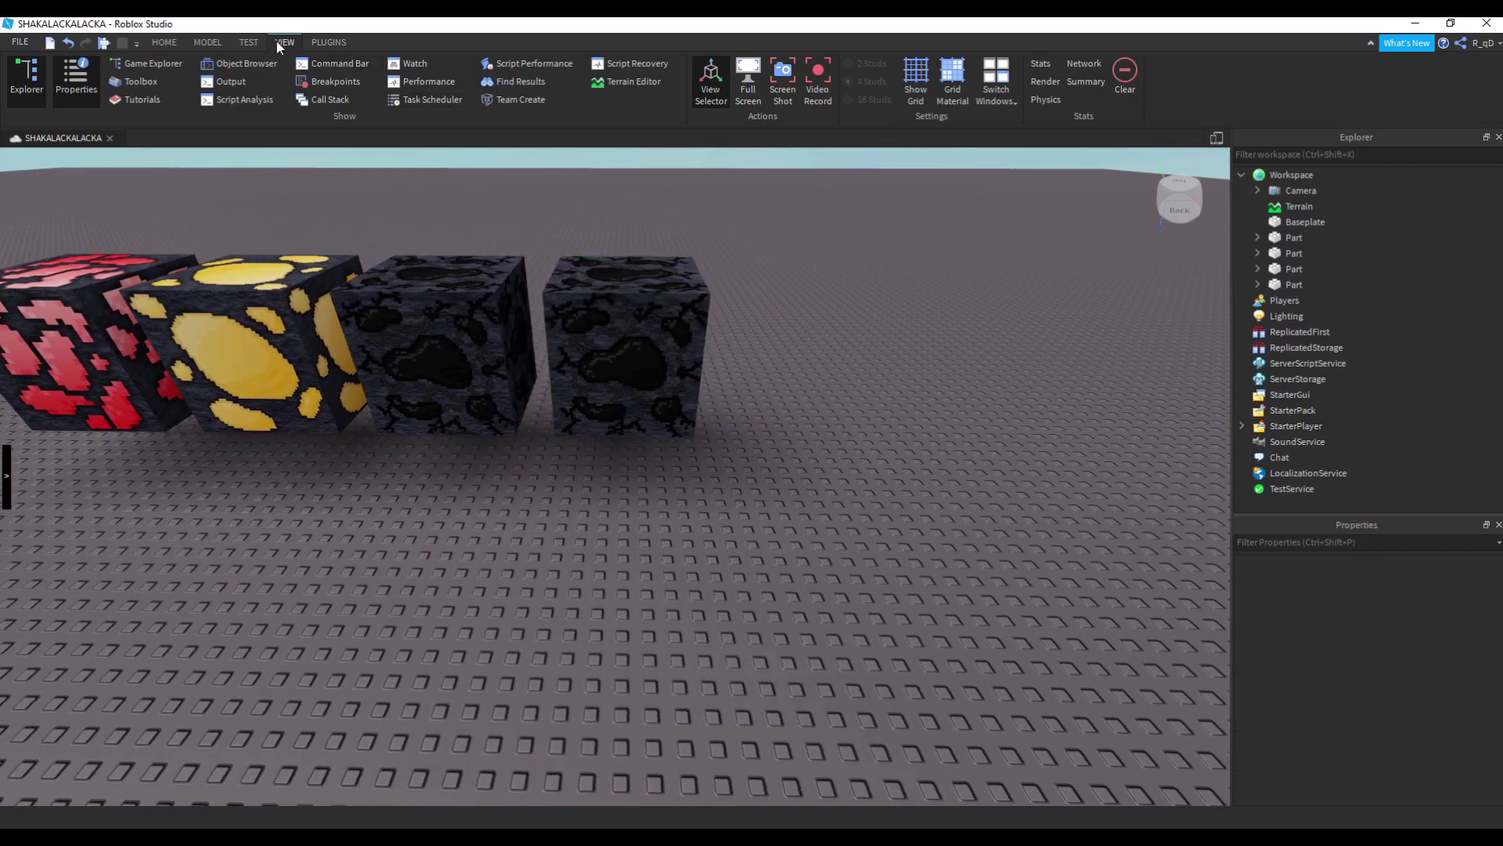
Open the Game Explorer and import Copper.png into the game's Images
{"action": "left_click", "coordinate": [164, 69]}
{"action": "left_click", "coordinate": [50, 206]}
{"action": "left_click", "coordinate": [8, 206]}
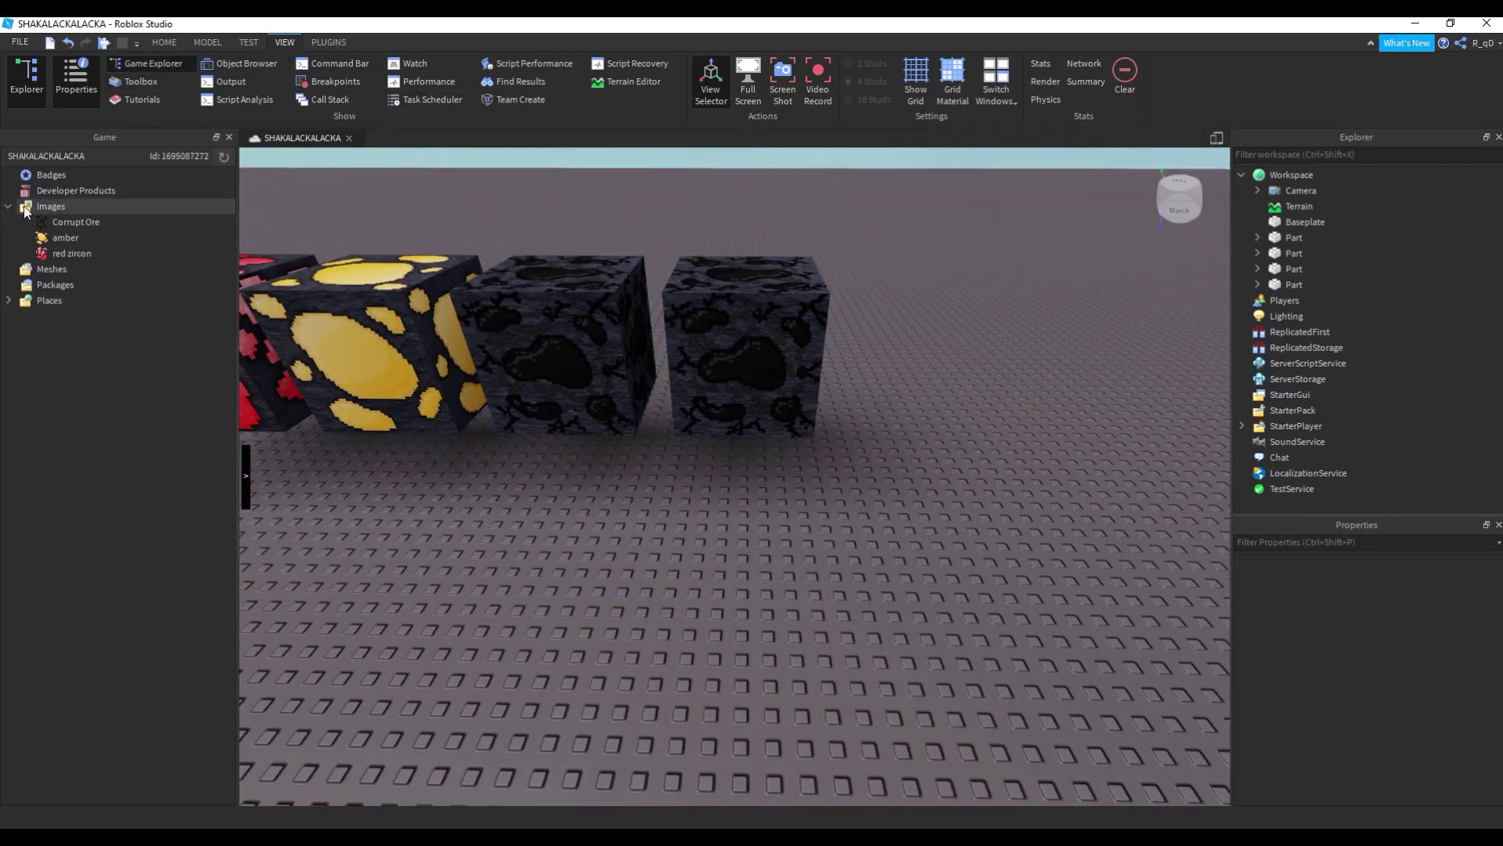
{"action": "right_click", "coordinate": [37, 208]}
{"action": "left_click", "coordinate": [65, 219]}
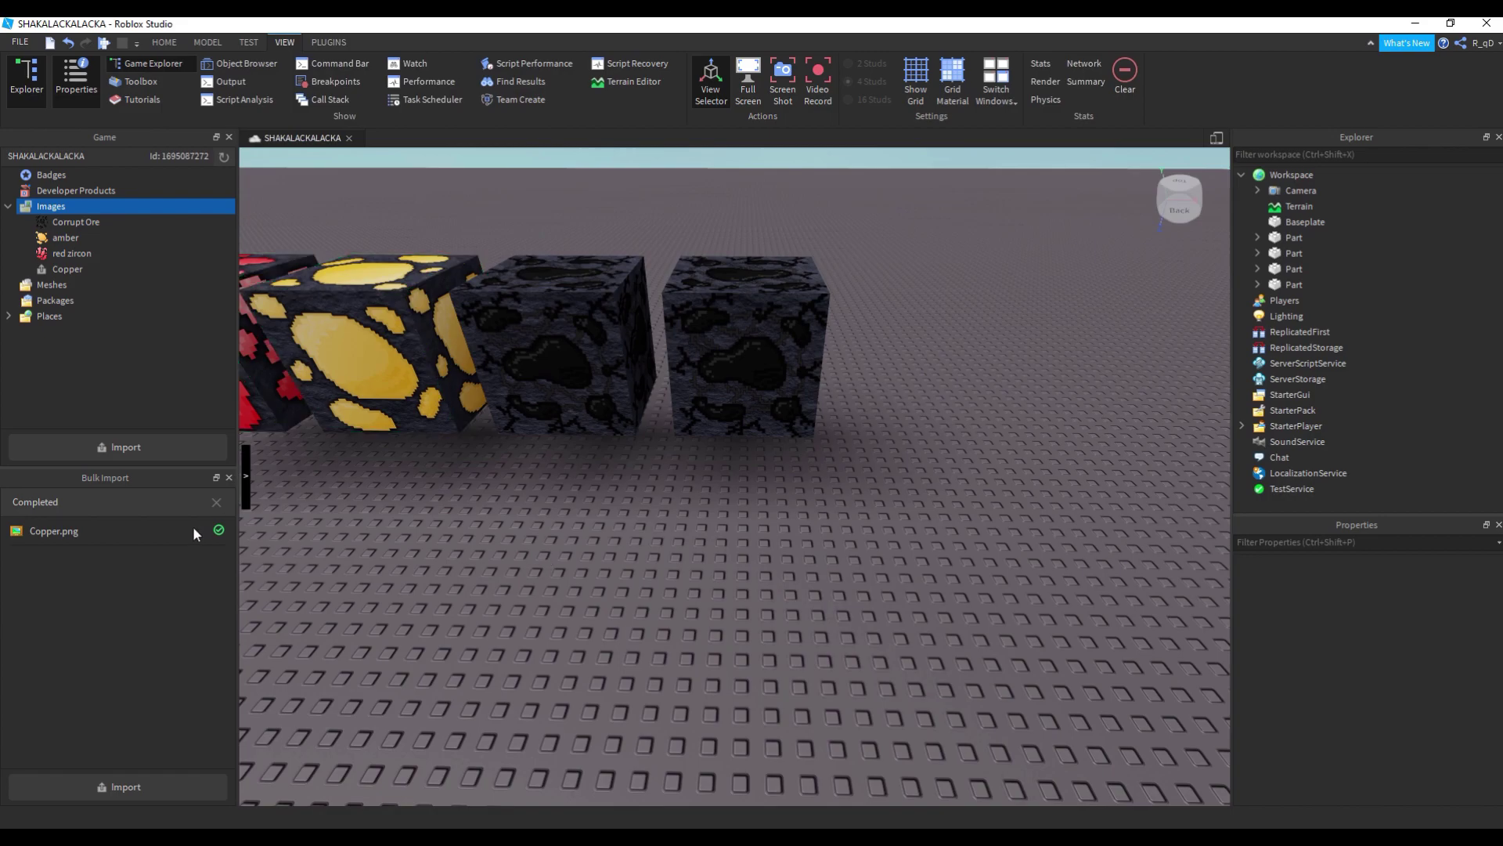
{"action": "left_click", "coordinate": [228, 477]}
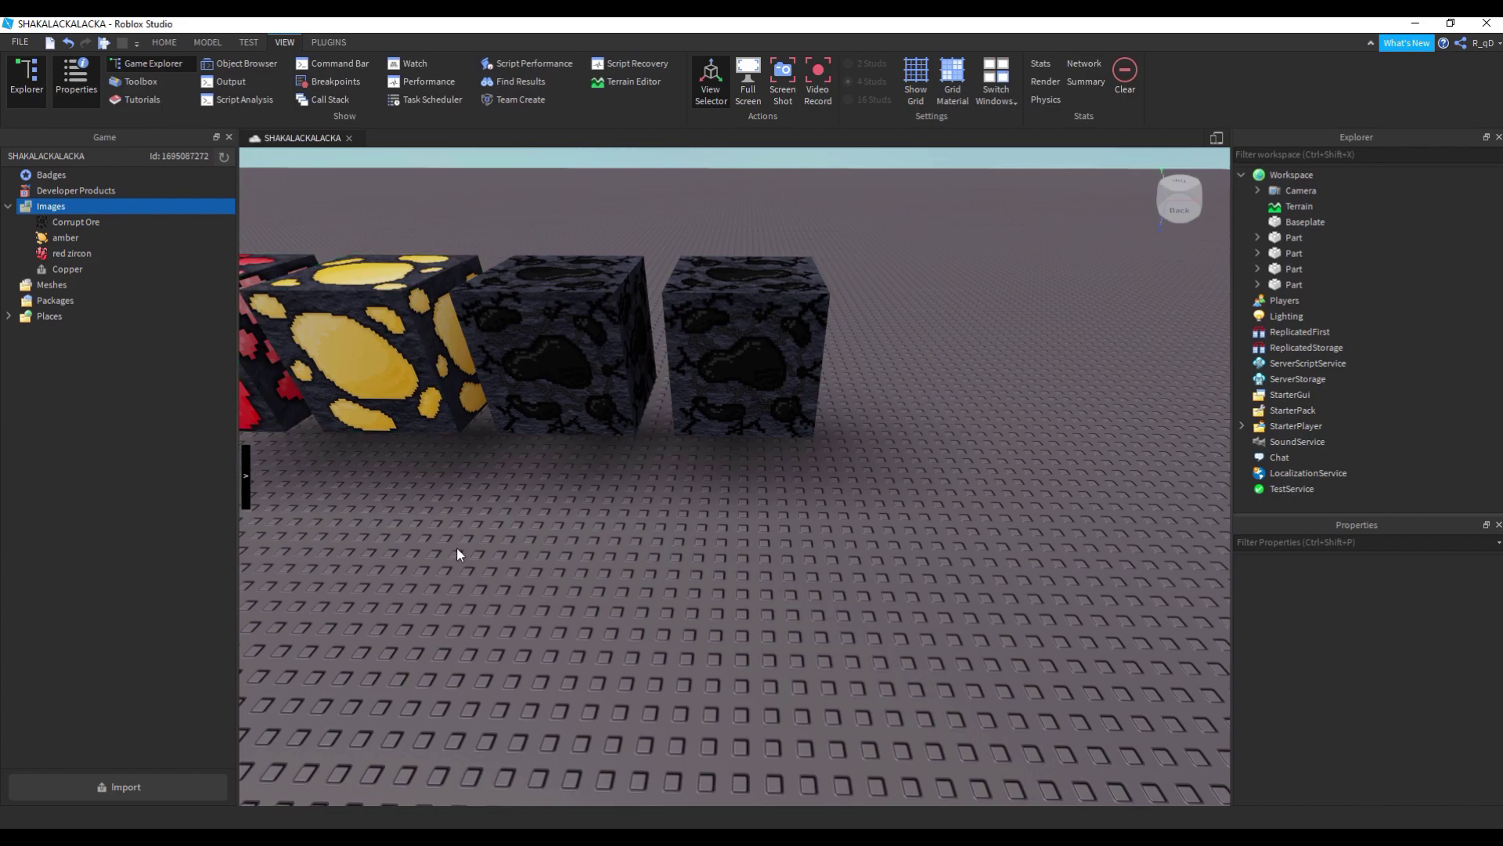
Examine the duplicated black ore block and the neighbouring ore blocks up close from several sides
{"action": "scroll", "coordinate": [455, 549], "scroll_direction": "down", "scroll_amount": 5}
{"action": "key", "text": "a"}
{"action": "key", "text": "w"}
{"action": "key", "text": "s"}
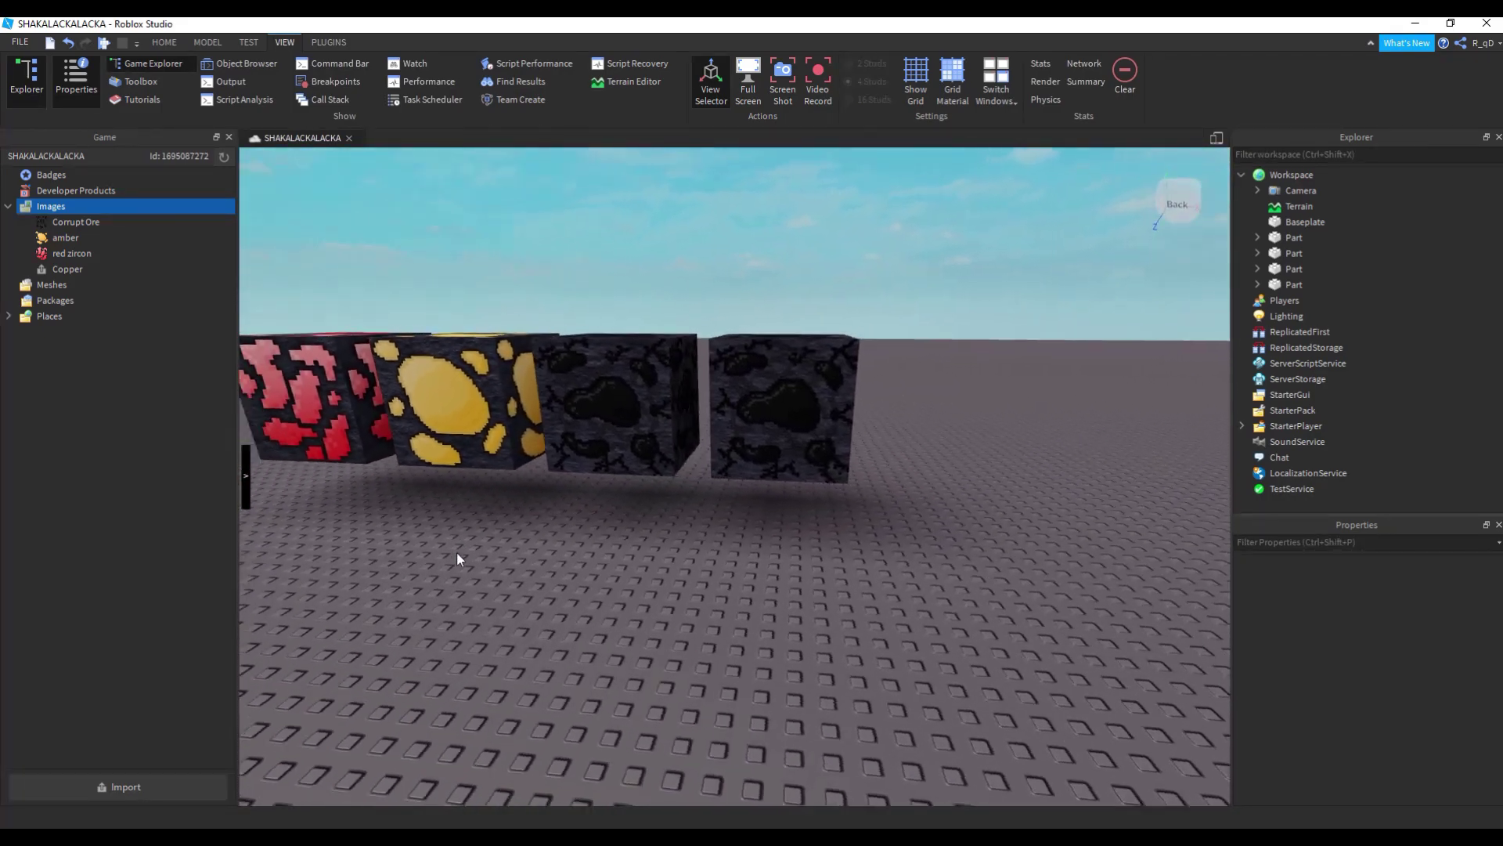
{"action": "key", "text": "d"}
{"action": "key", "text": "w"}
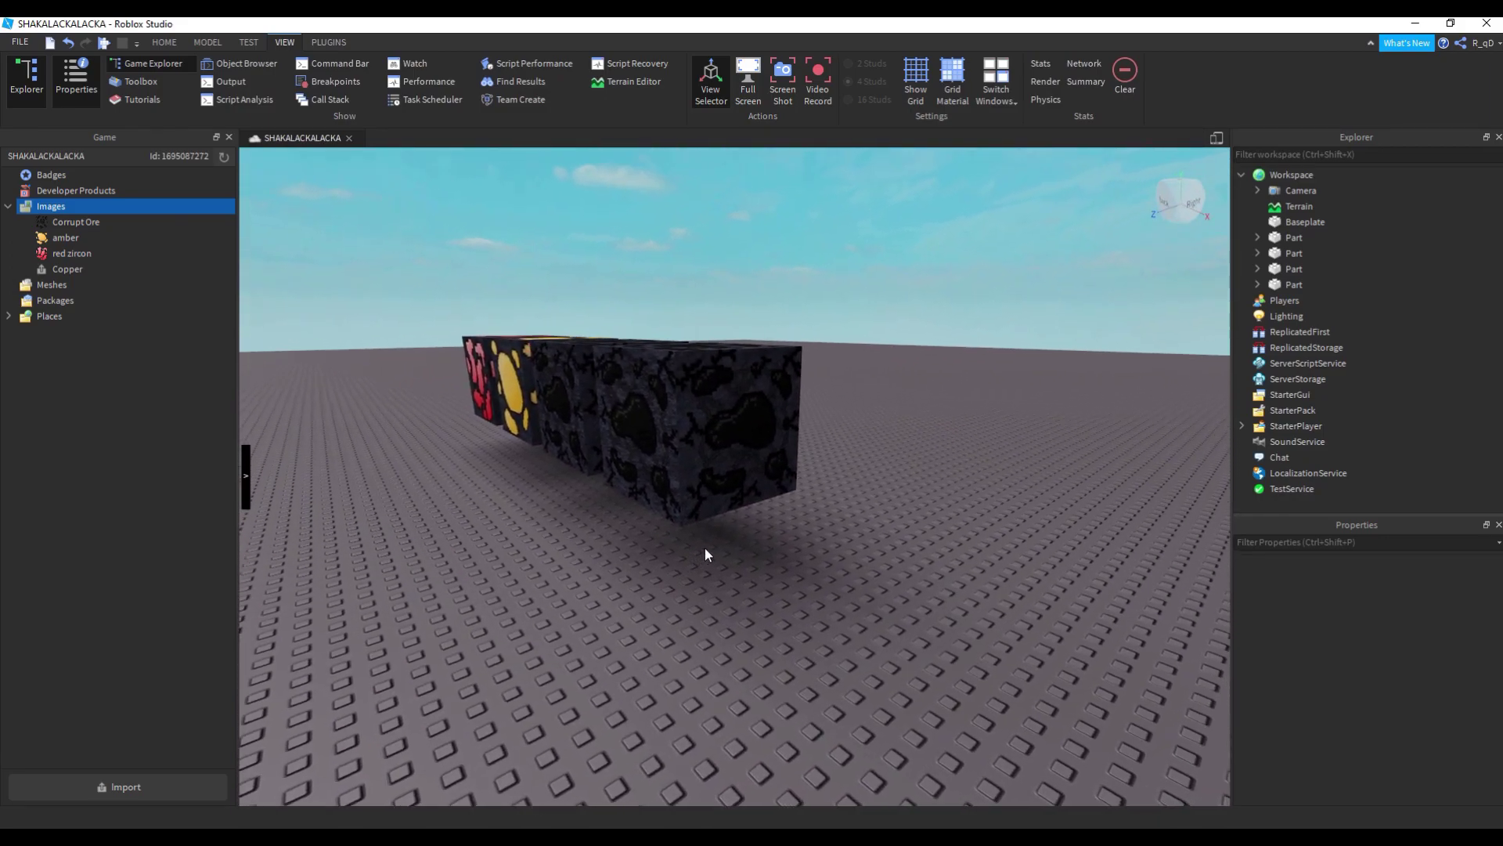
{"action": "key", "text": "w"}
{"action": "key", "text": "d"}
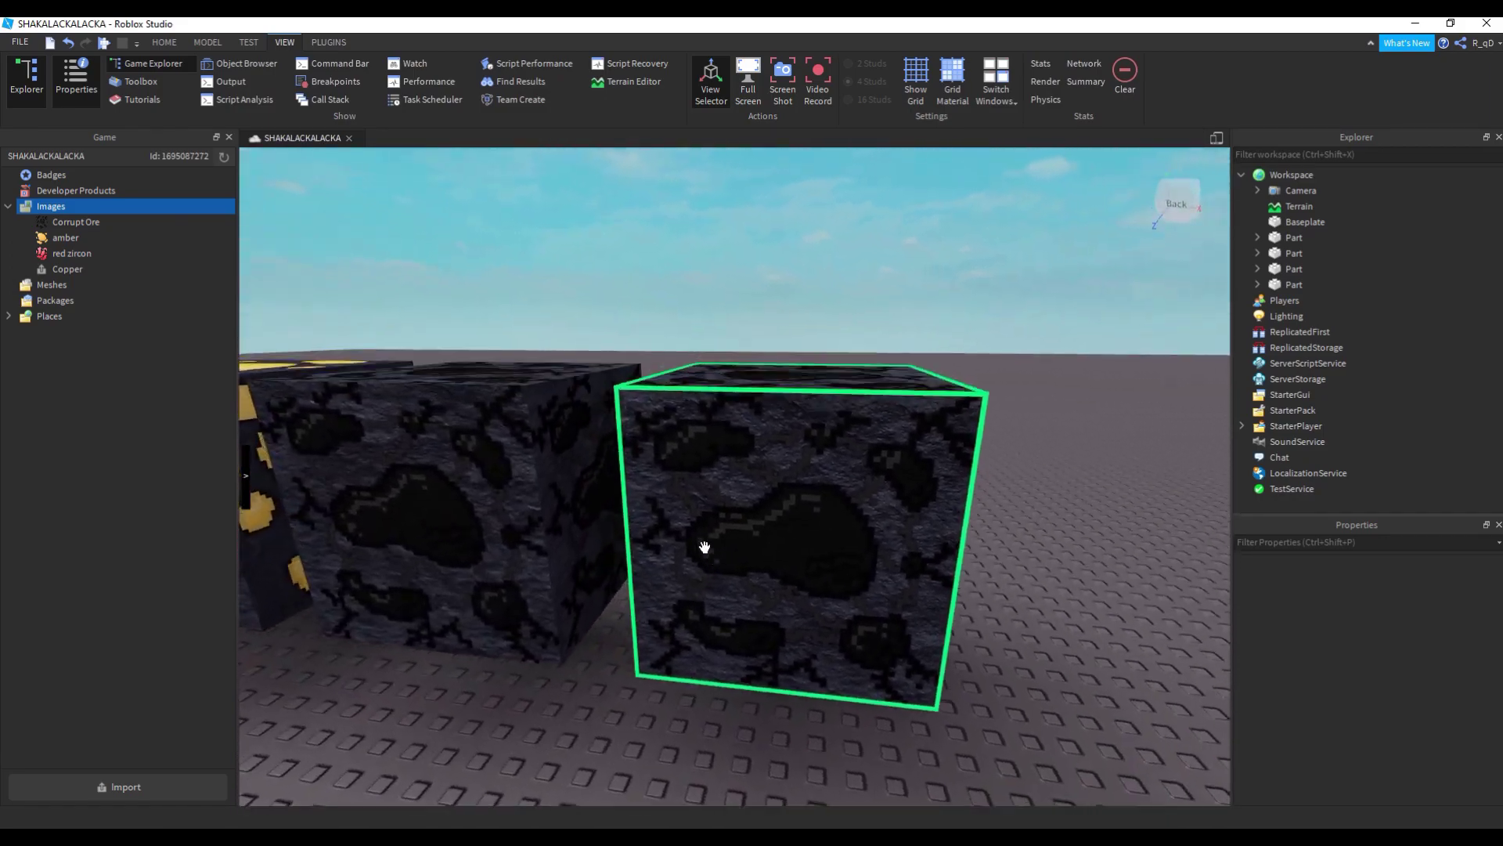
{"action": "key", "text": "w"}
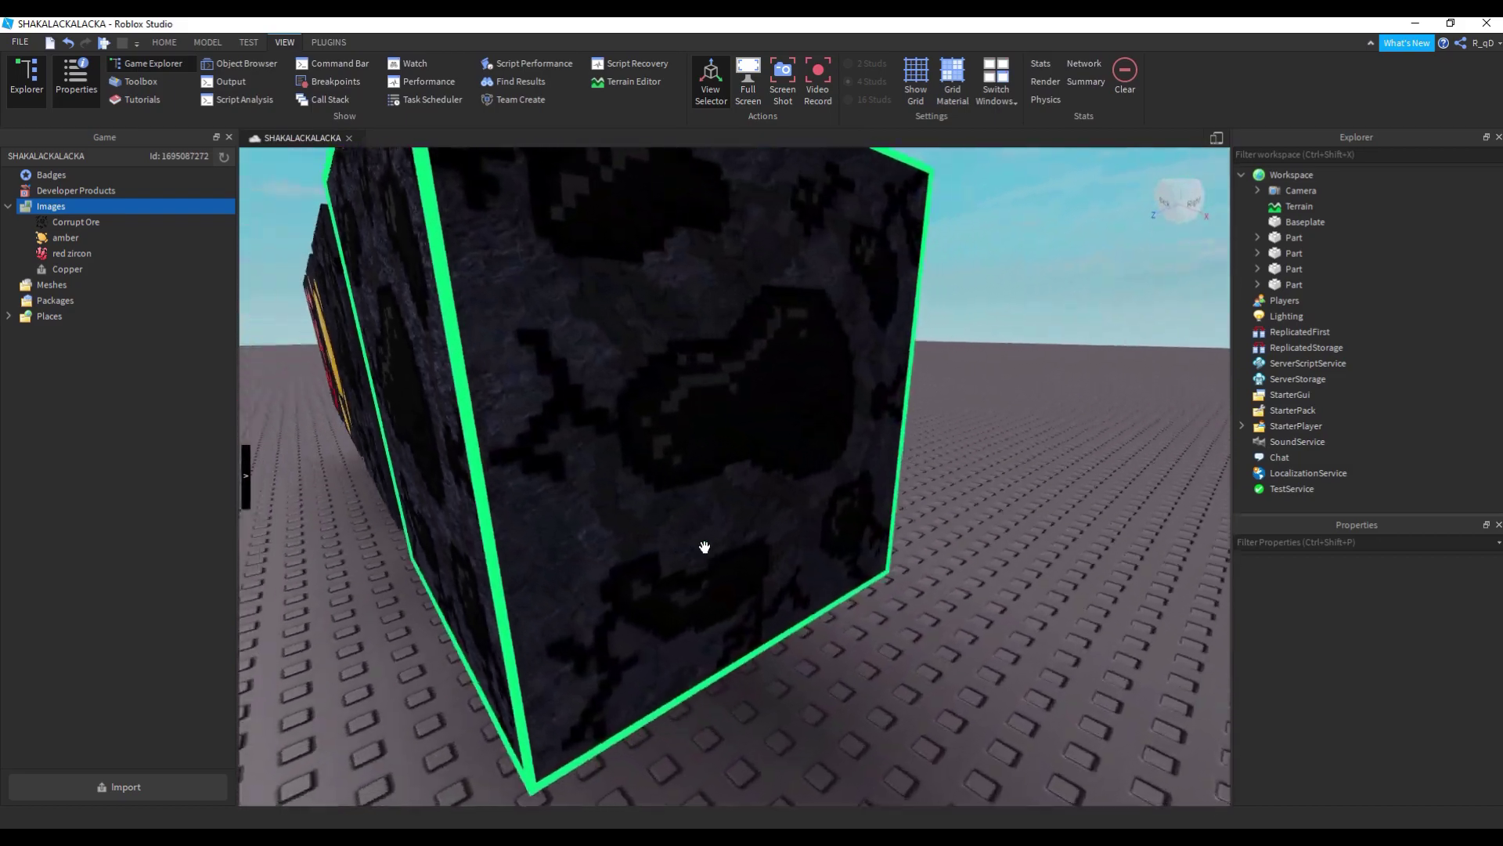
{"action": "key", "text": "s"}
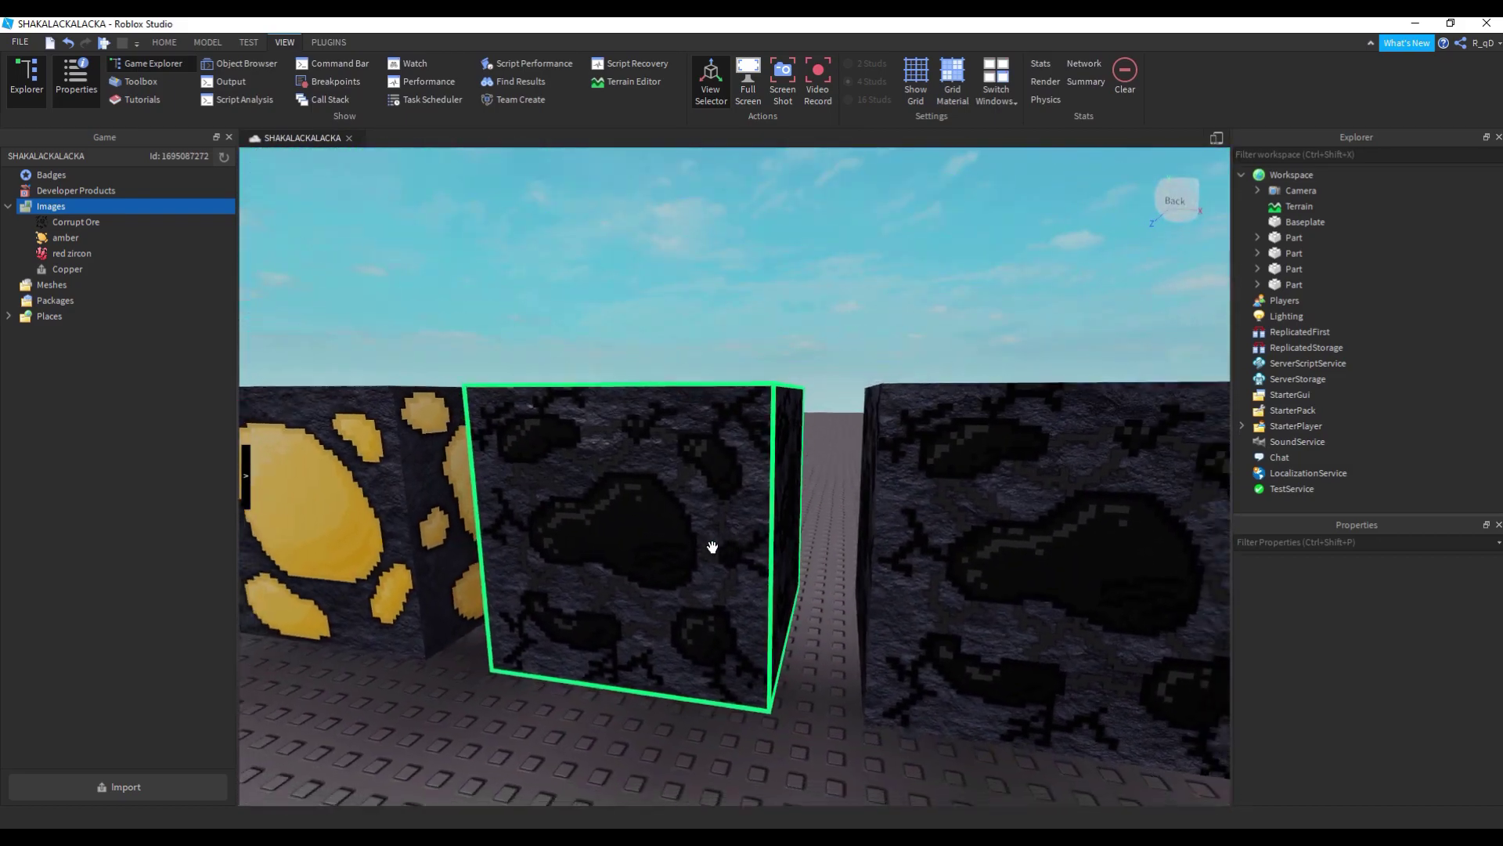
Change the texture of all six decals on the duplicated black ore block at the row's end to the Copper image
{"action": "key", "text": "w"}
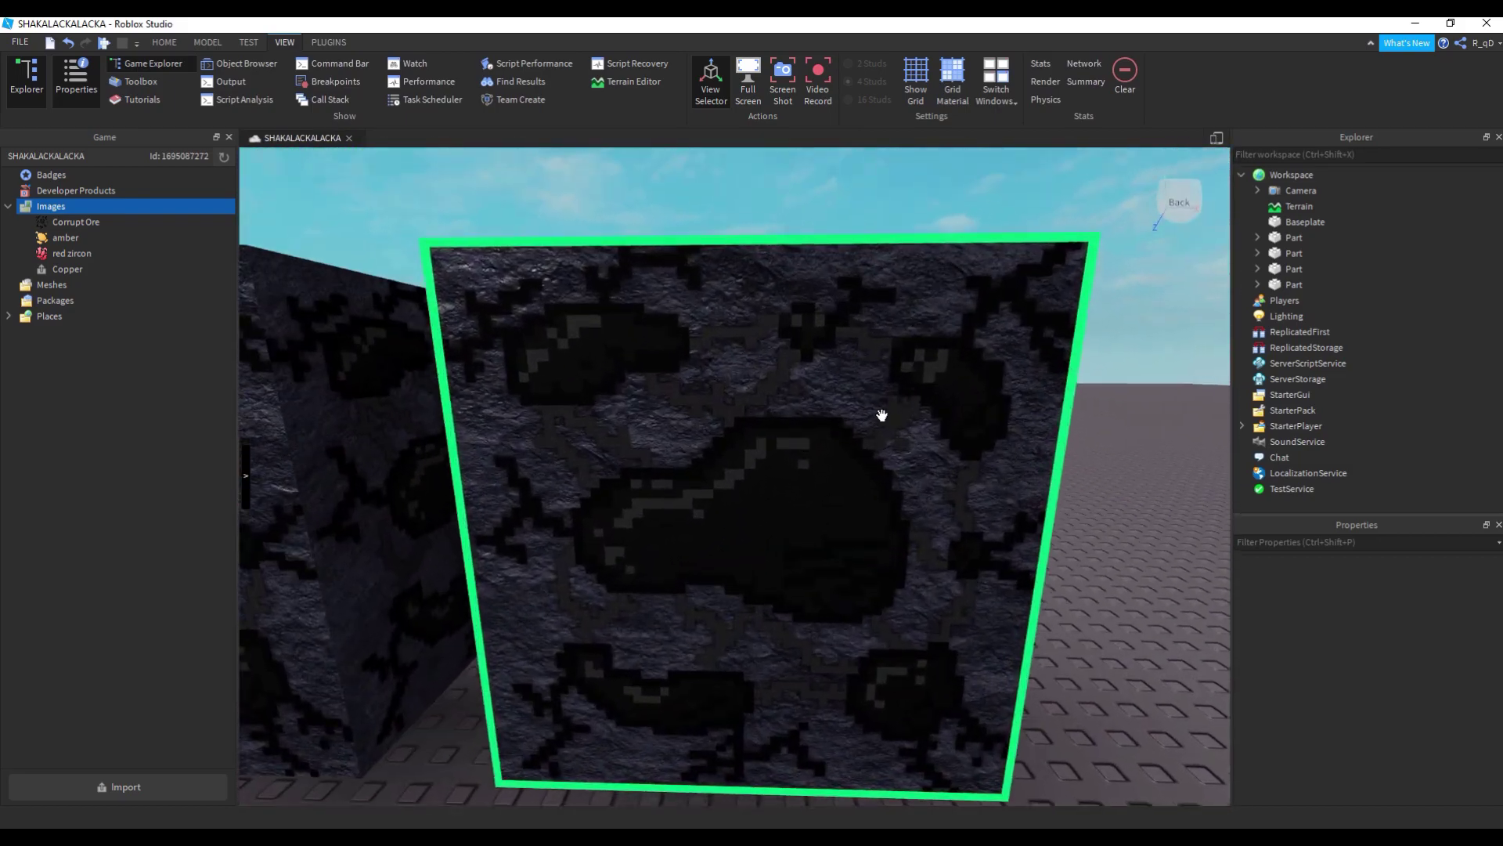
{"action": "key", "text": "s"}
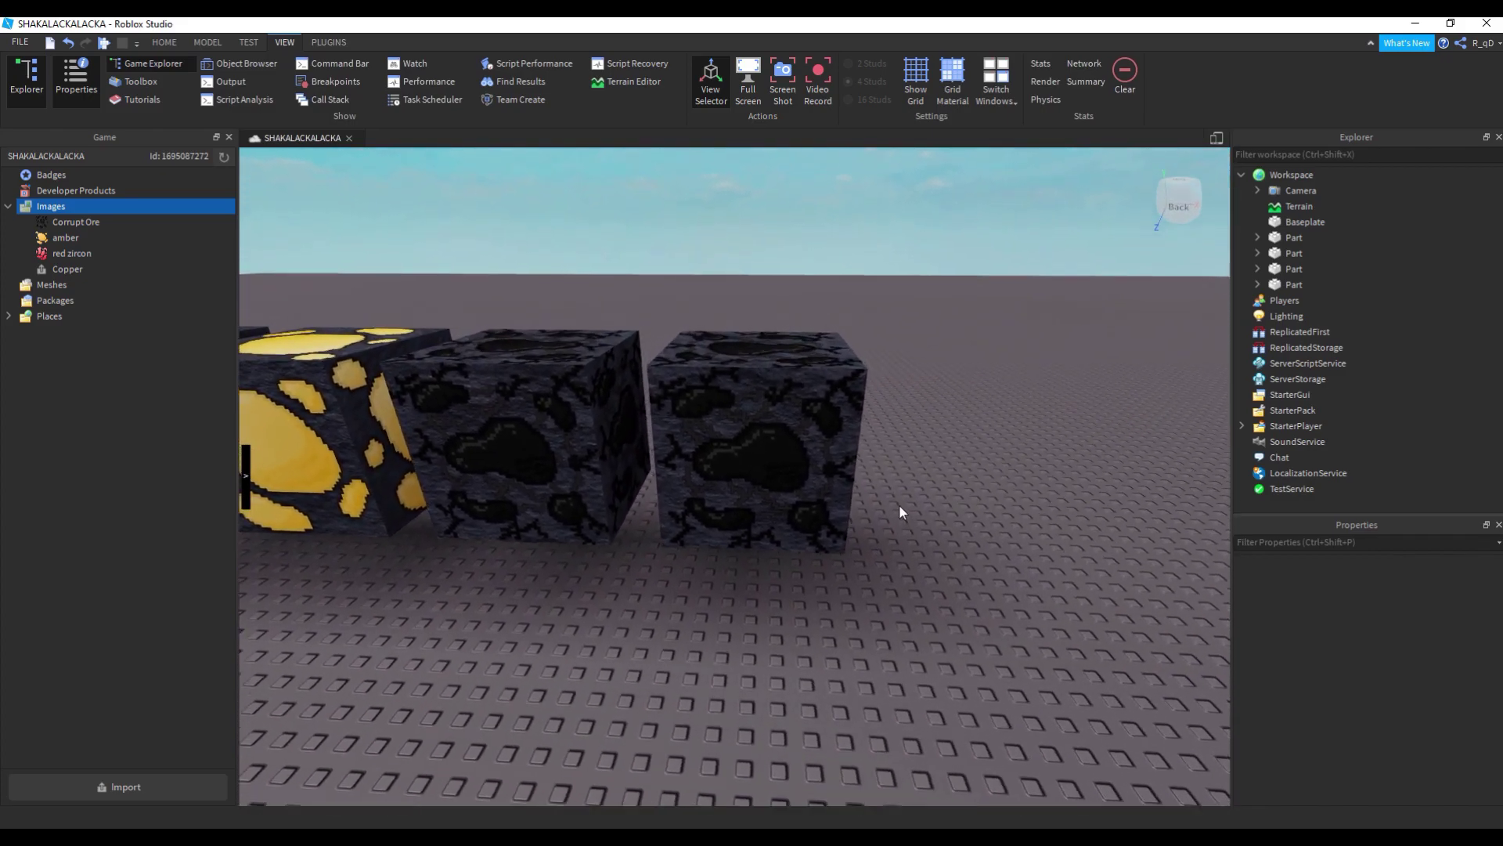
{"action": "left_click", "coordinate": [883, 510]}
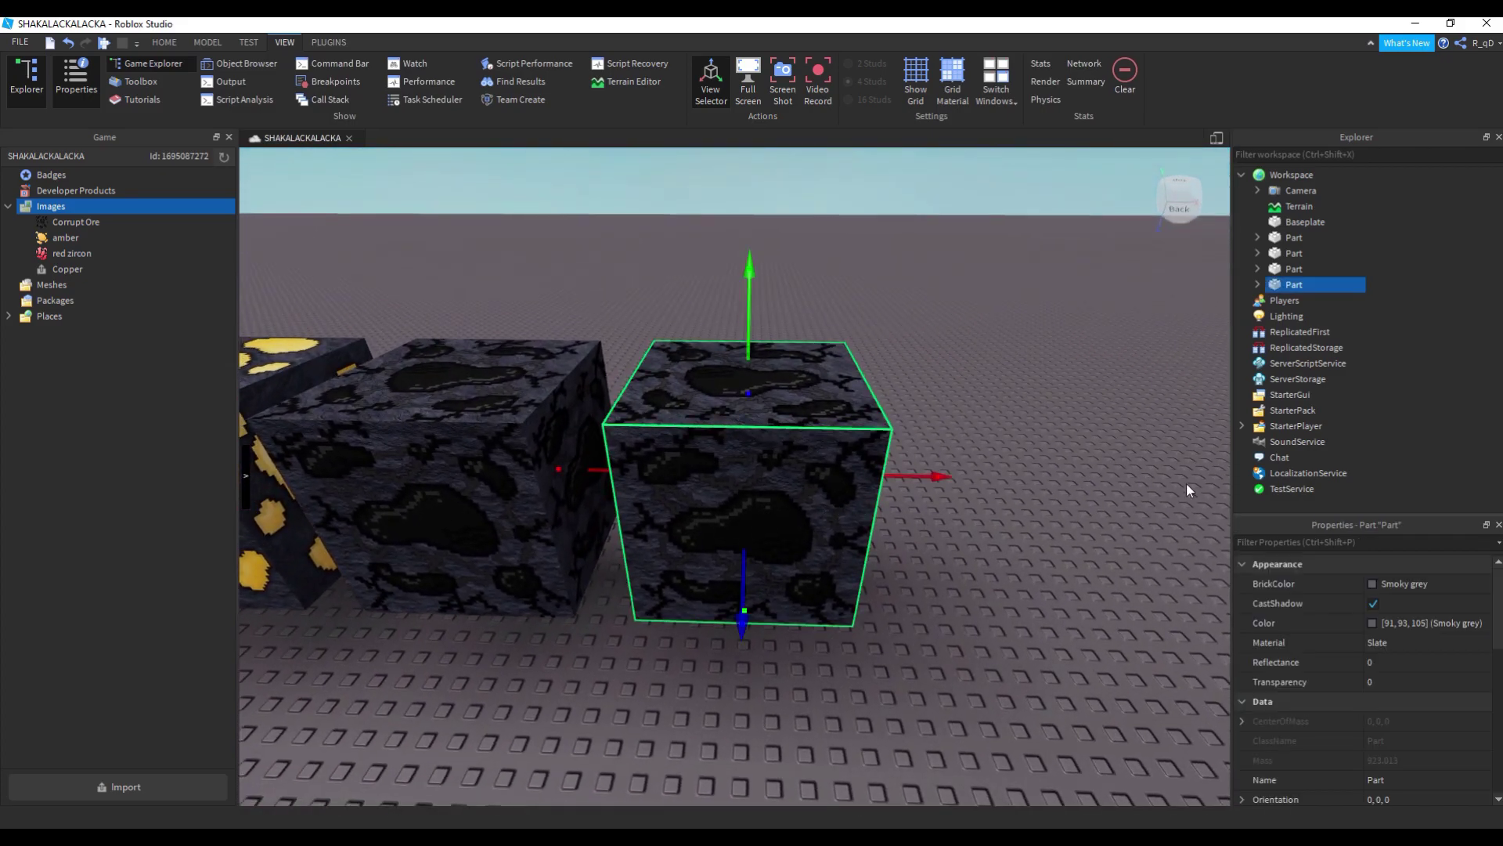
{"action": "left_click", "coordinate": [1258, 285]}
{"action": "left_click", "coordinate": [1313, 316], "text": "ctrl"}
{"action": "left_click_drag", "start_coordinate": [1312, 316], "coordinate": [1352, 318]}
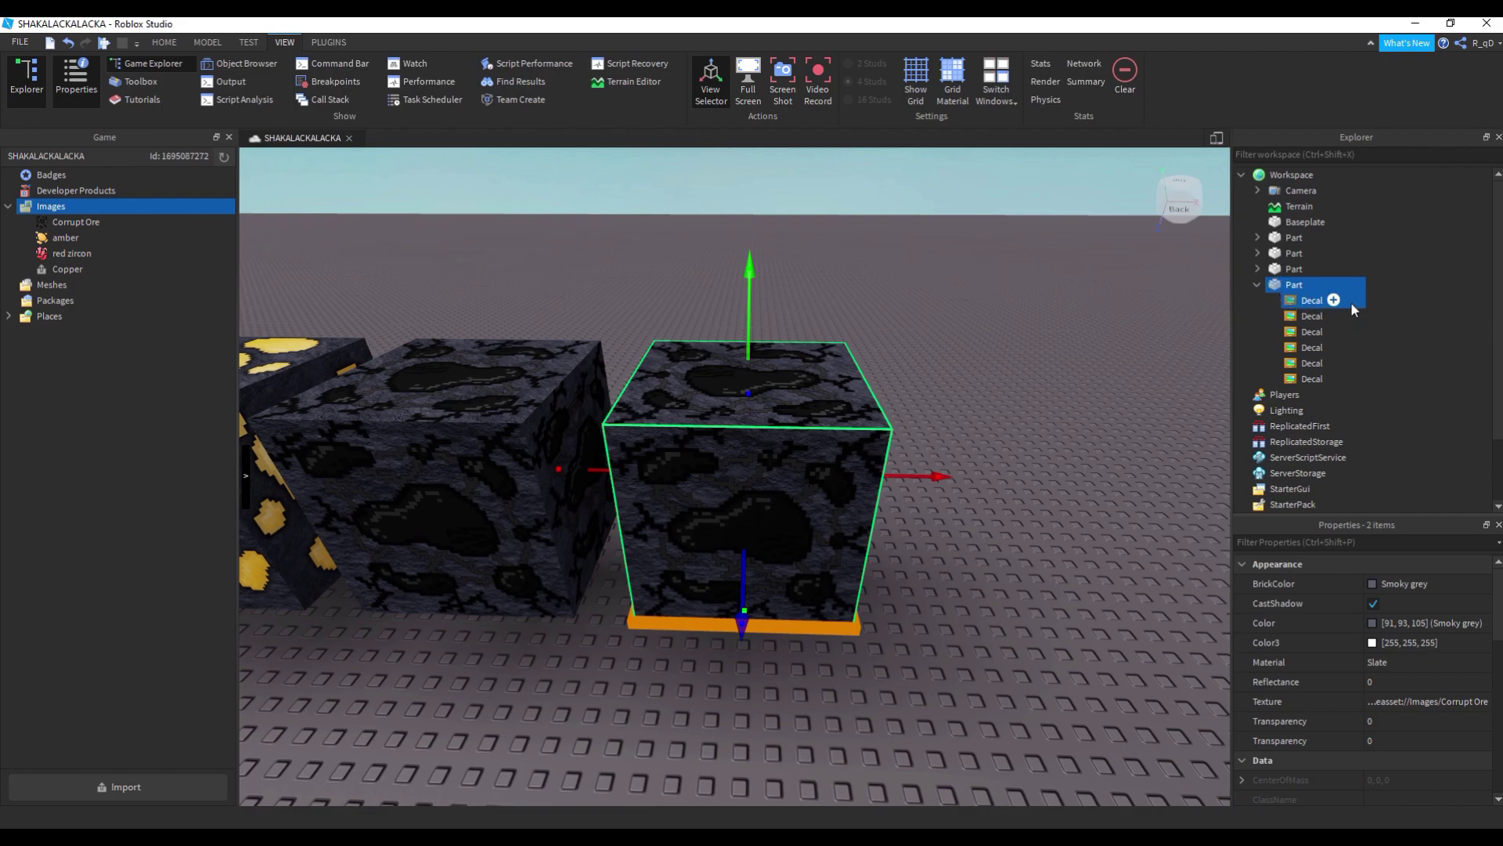
{"action": "left_click", "coordinate": [1355, 302]}
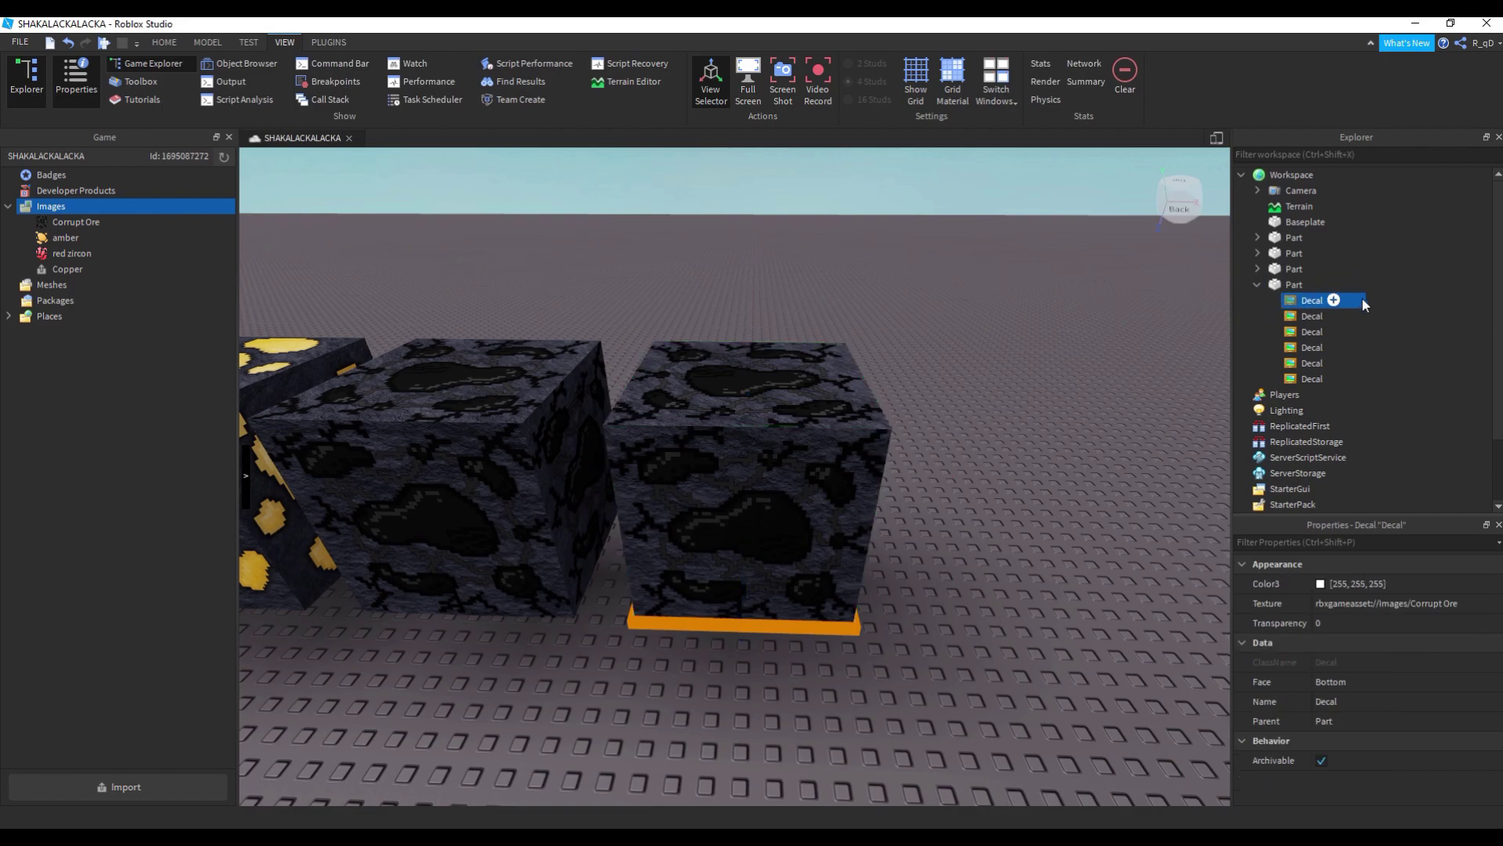
{"action": "left_click", "coordinate": [1356, 328]}
{"action": "left_click", "coordinate": [1355, 376], "text": "shift"}
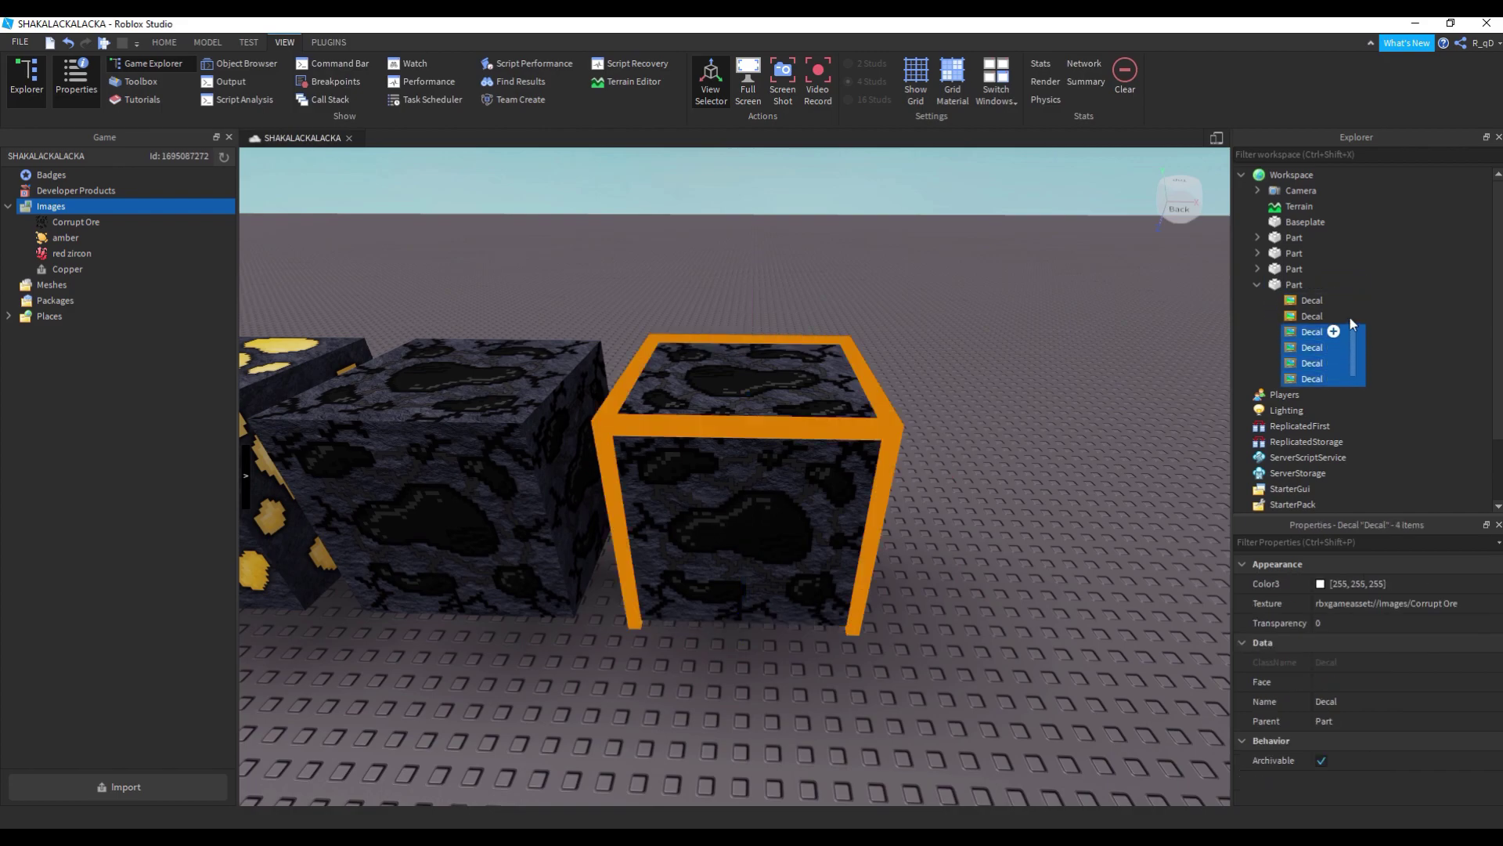
{"action": "left_click", "coordinate": [1413, 601]}
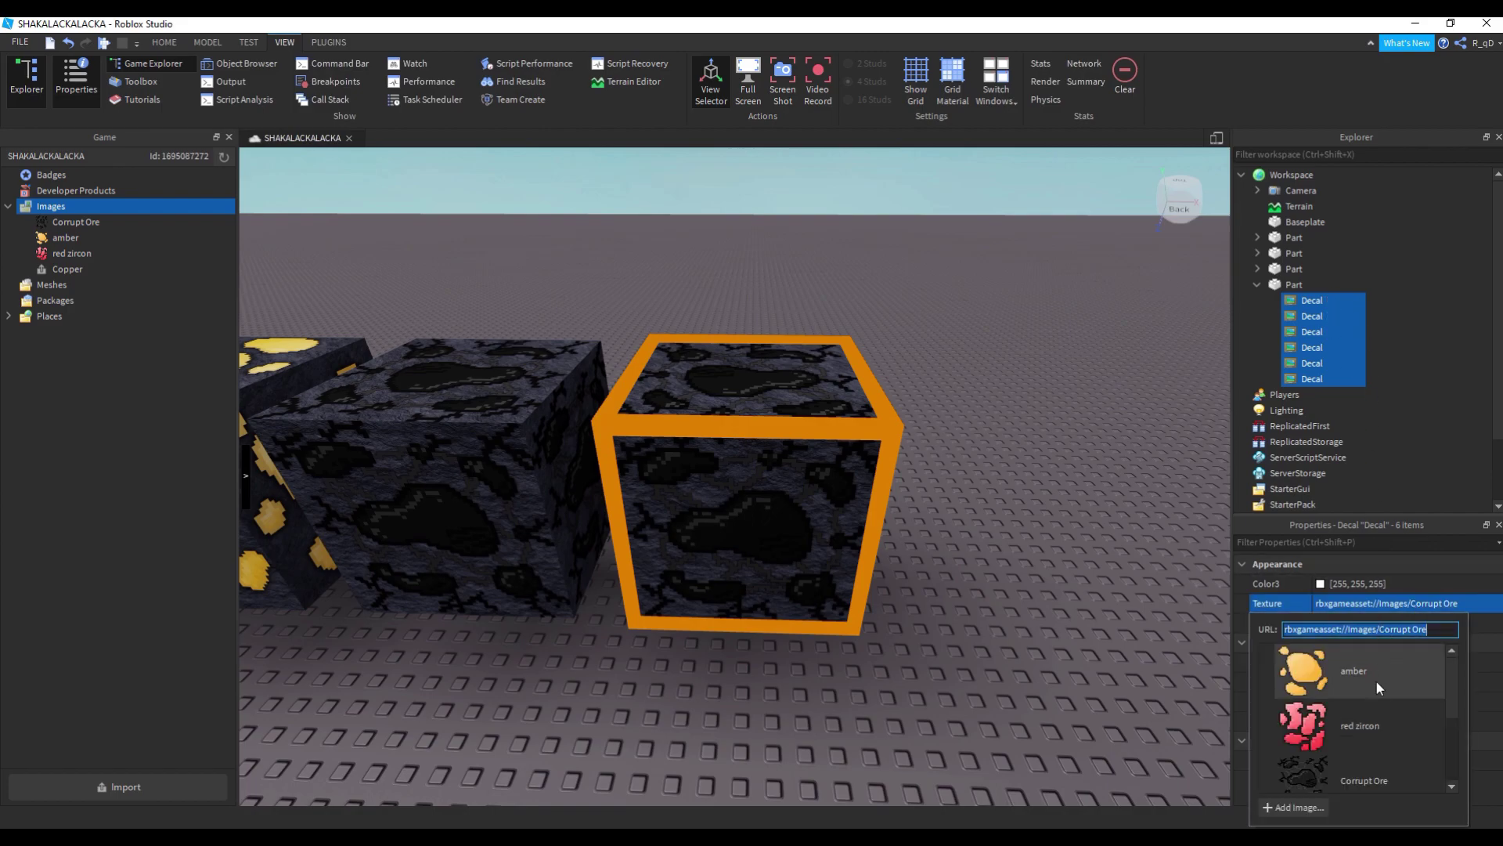
{"action": "left_click", "coordinate": [1365, 726]}
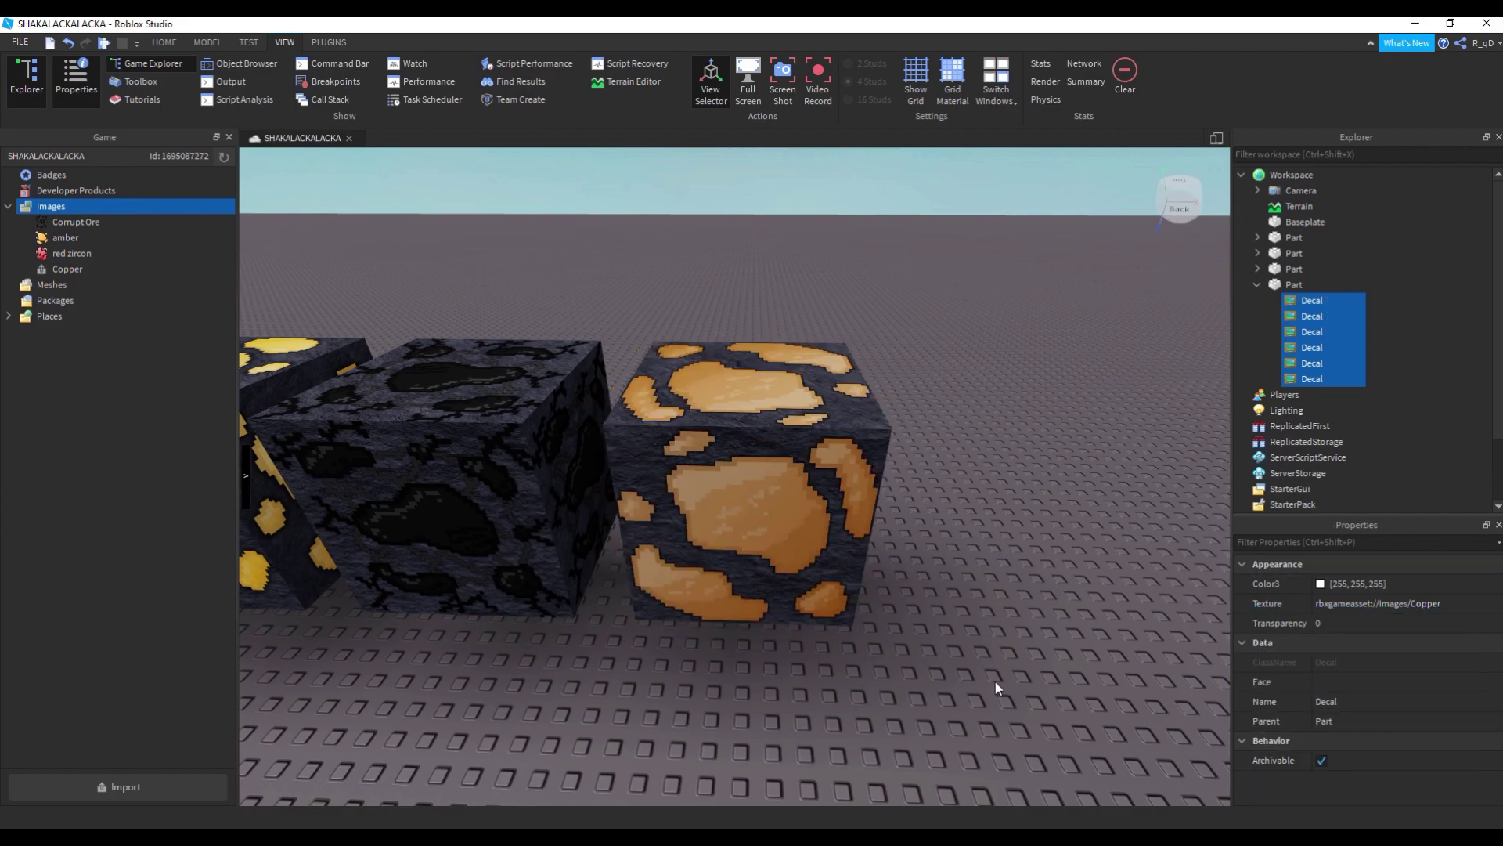
{"action": "left_click", "coordinate": [994, 681]}
Examine the copper ore block's texture up close from several sides and compare it with the neighbouring ore blocks
{"action": "scroll", "coordinate": [995, 682], "scroll_direction": "up", "scroll_amount": 5}
{"action": "scroll", "coordinate": [995, 681], "scroll_direction": "up", "scroll_amount": 8}
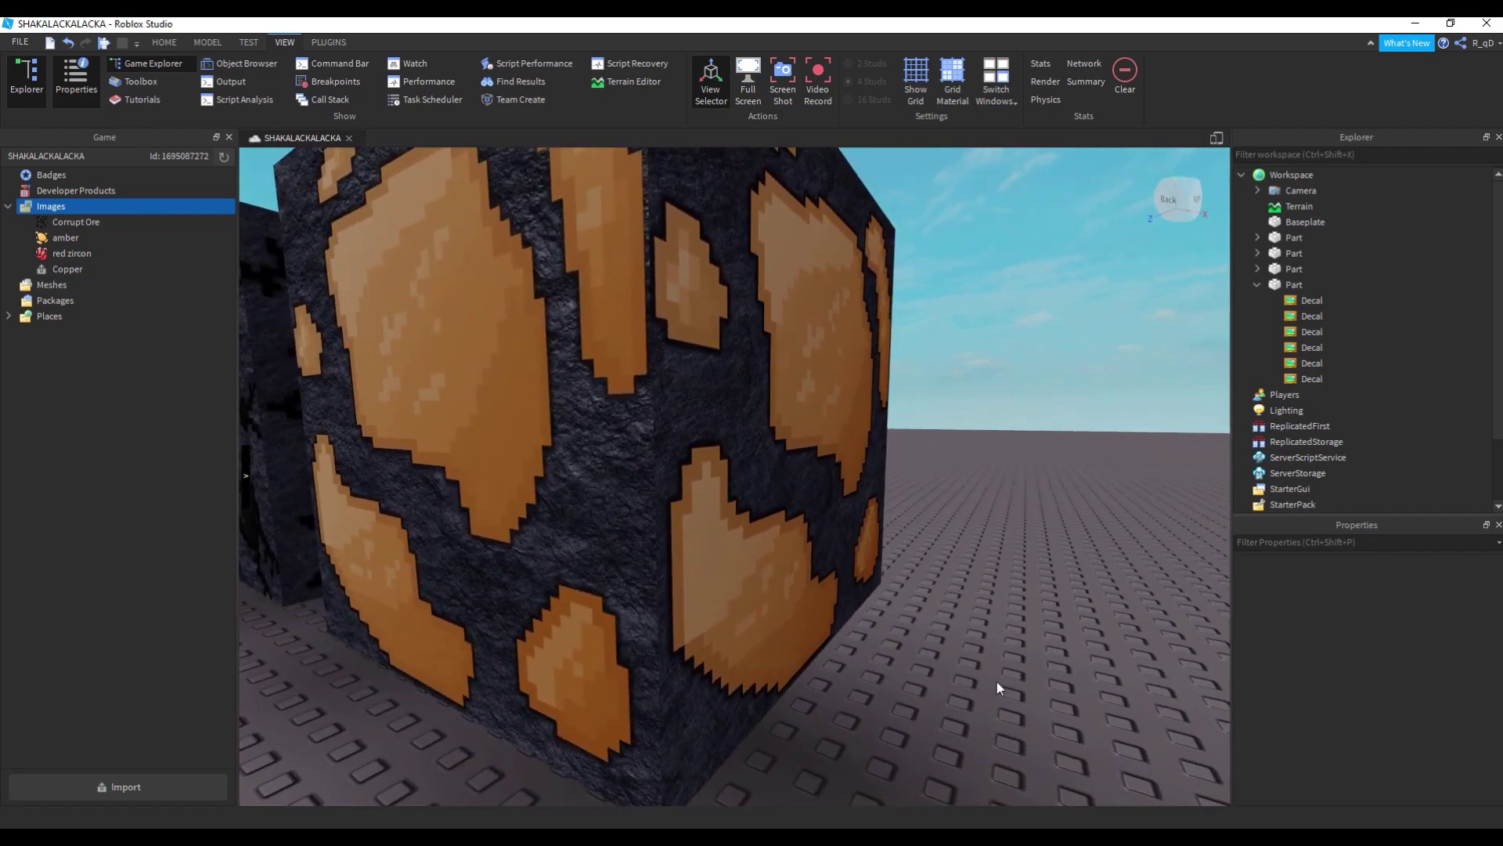
{"action": "right_click", "coordinate": [996, 687]}
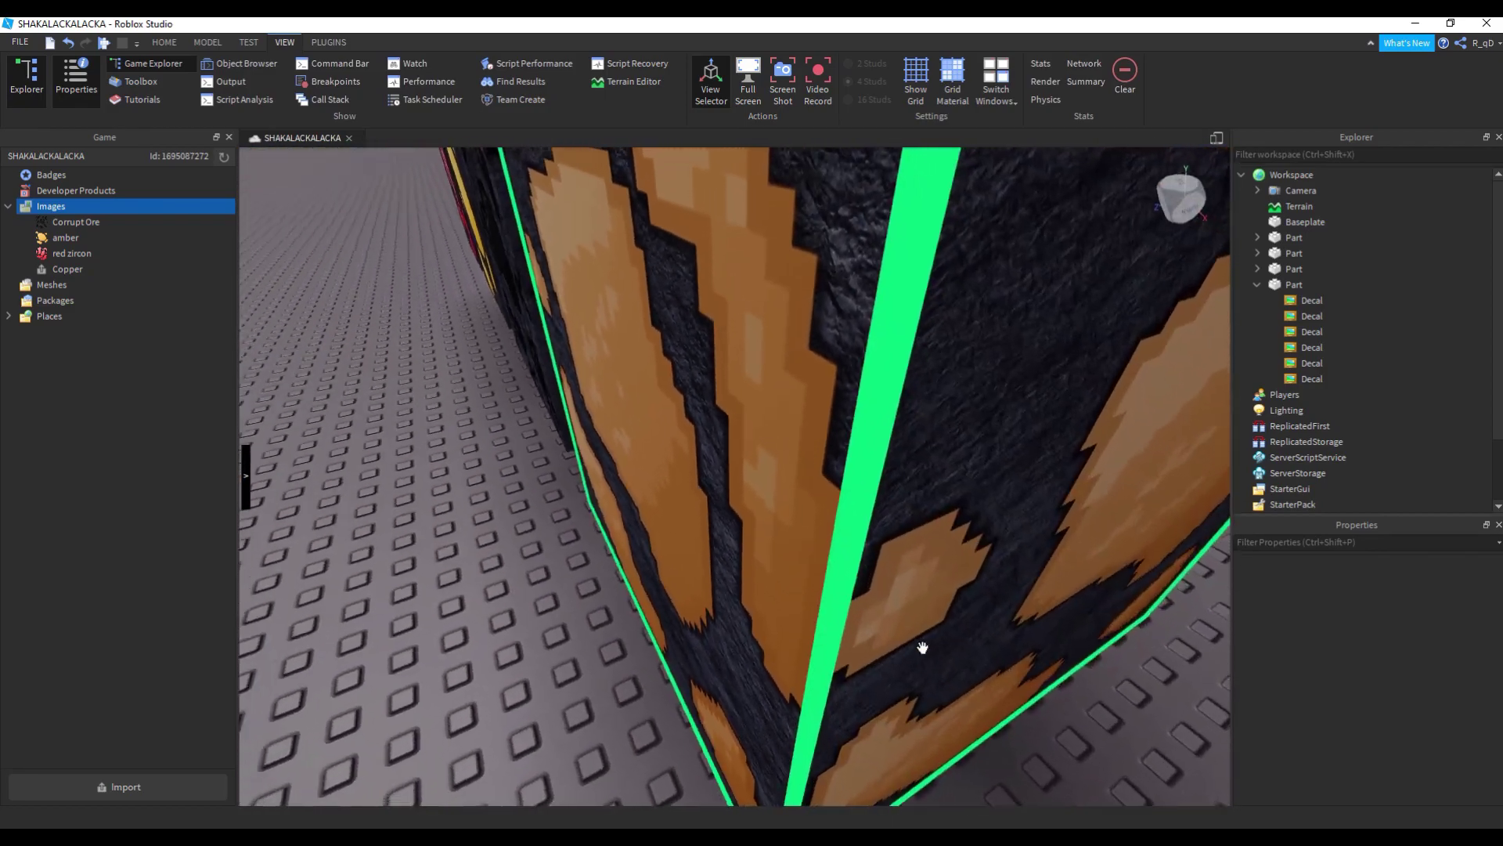
{"action": "right_click", "coordinate": [828, 532]}
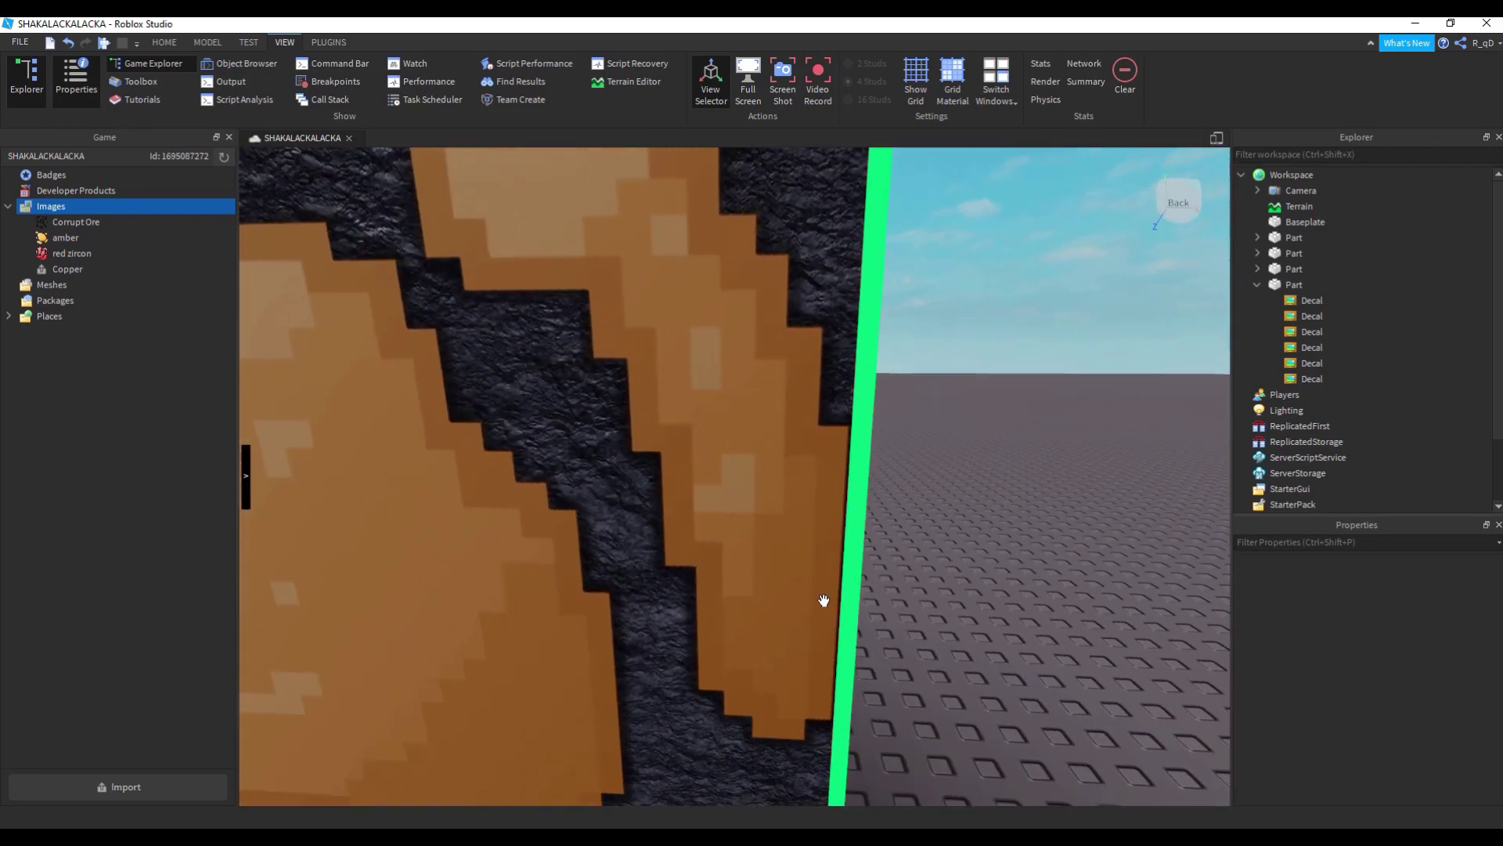
{"action": "scroll", "coordinate": [1107, 721], "scroll_direction": "down", "scroll_amount": 10}
{"action": "right_click", "coordinate": [1123, 726]}
{"action": "key", "text": "a"}
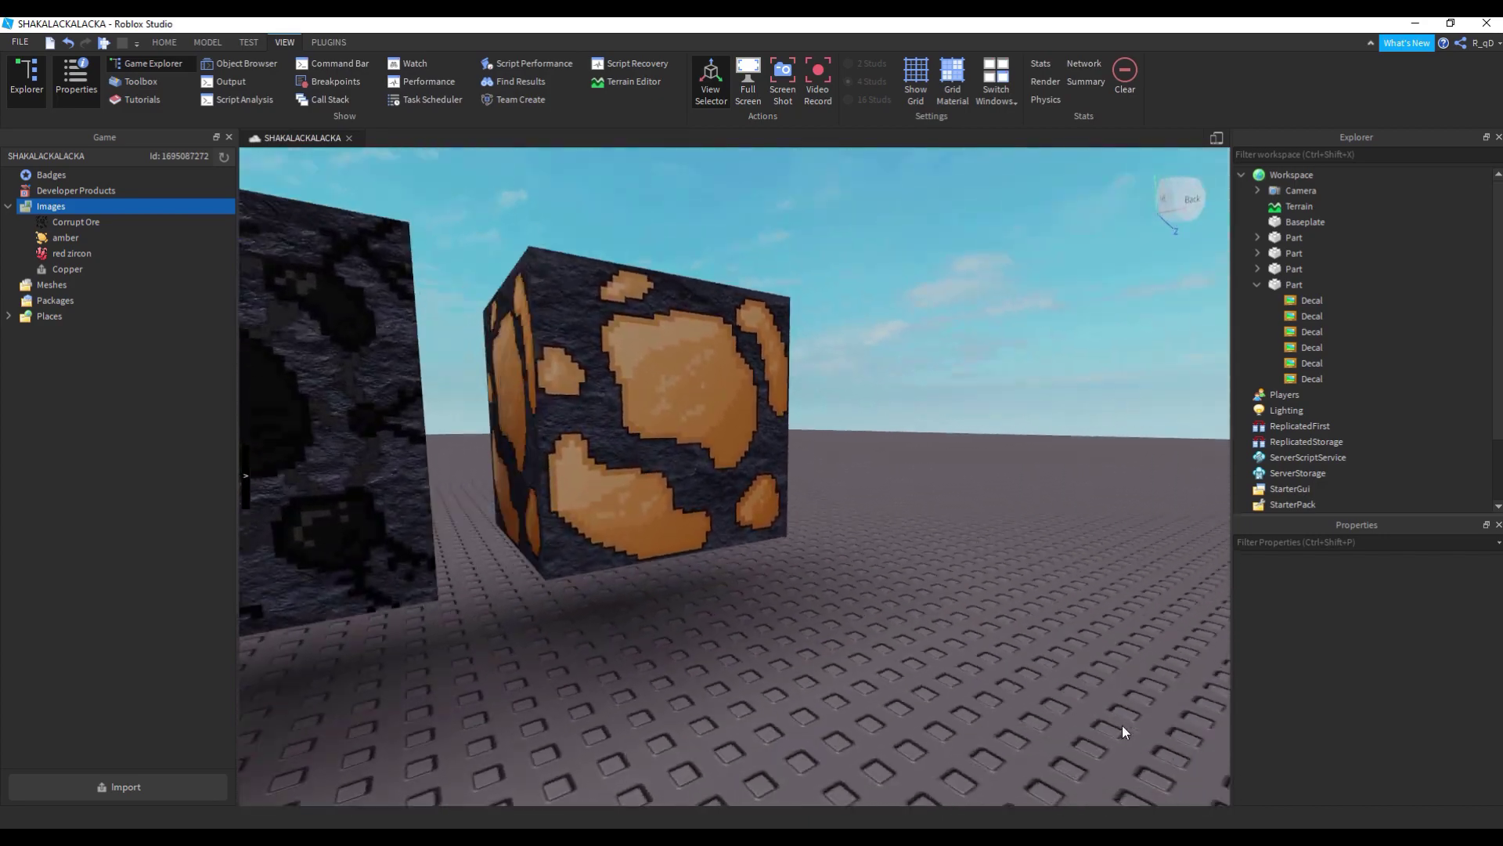
{"action": "scroll", "coordinate": [1121, 725], "scroll_direction": "down", "scroll_amount": 6}
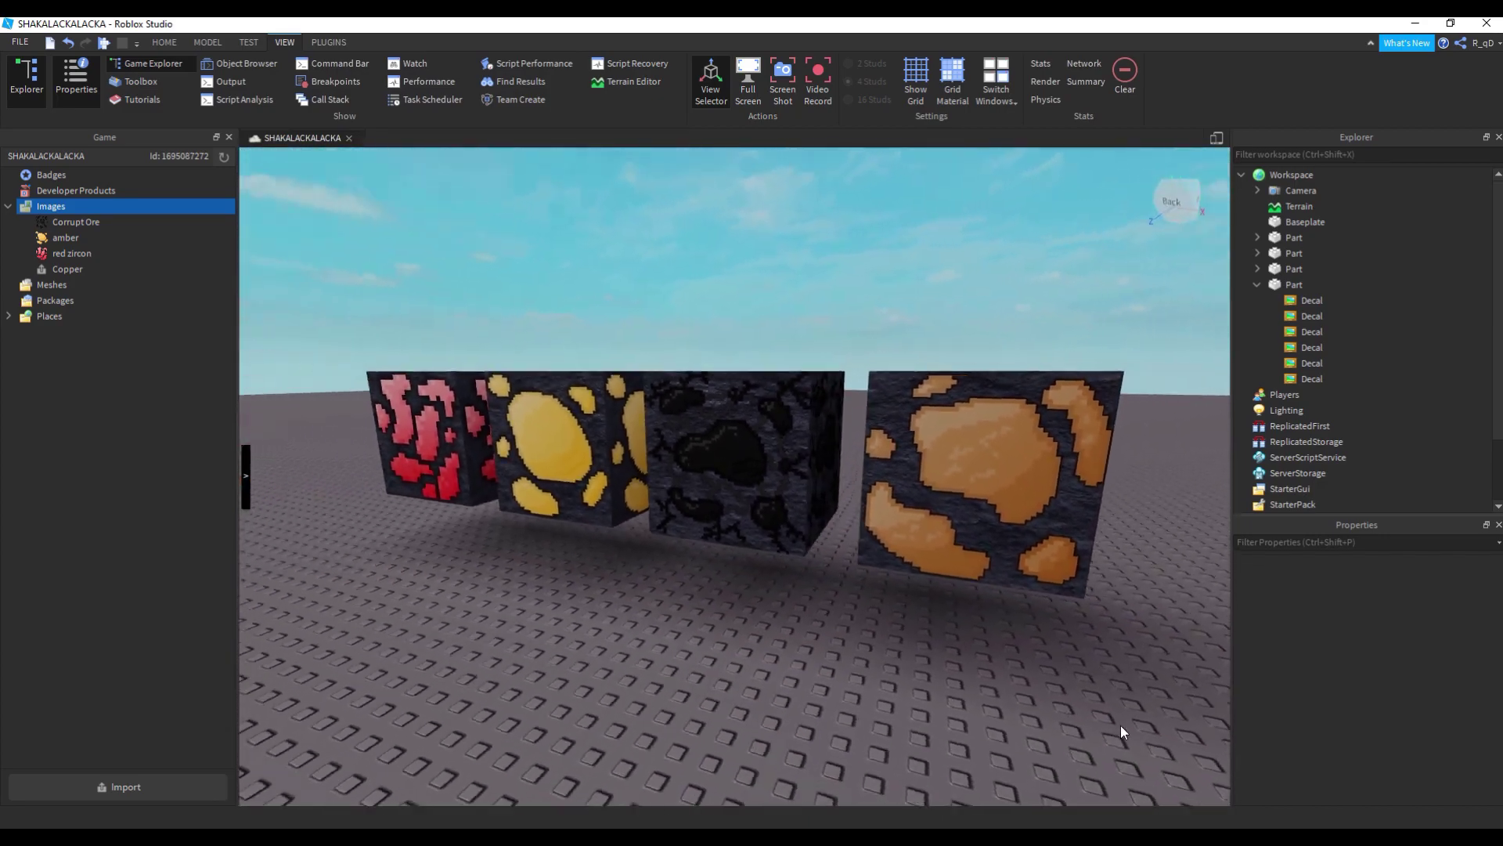